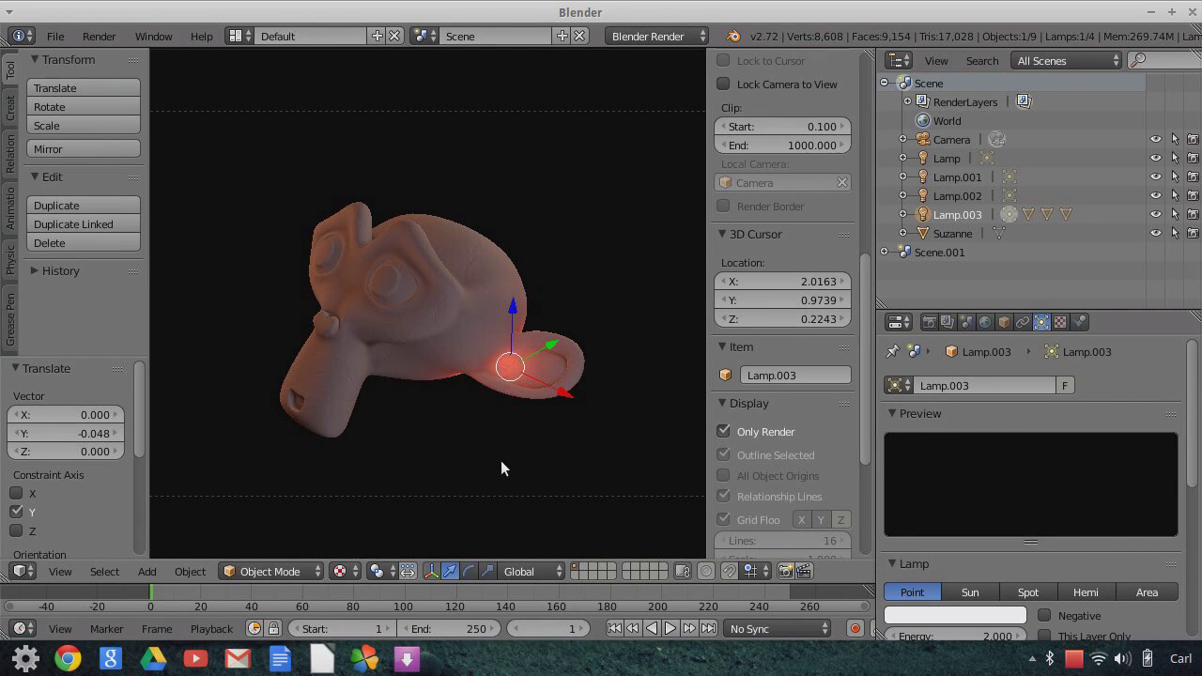
# Select Lamp.003 and move it along the global Y axis into Suzanne's ear
pyautogui.rightClick(433, 332)
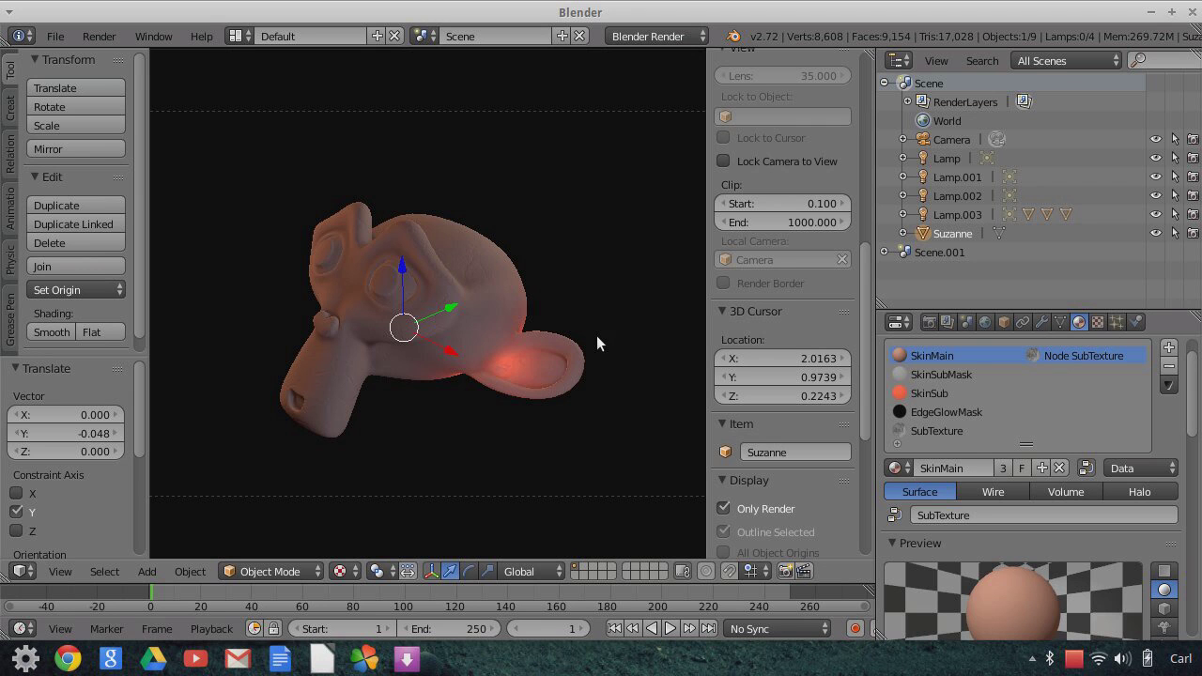
pyautogui.click(928, 216)
pyautogui.scroll(-2, 794, 320)
pyautogui.moveTo(552, 347)
pyautogui.mouseDown()
pyautogui.moveTo(579, 340)
pyautogui.moveTo(554, 350)
pyautogui.mouseUp()
pyautogui.scroll(3, 554, 395)
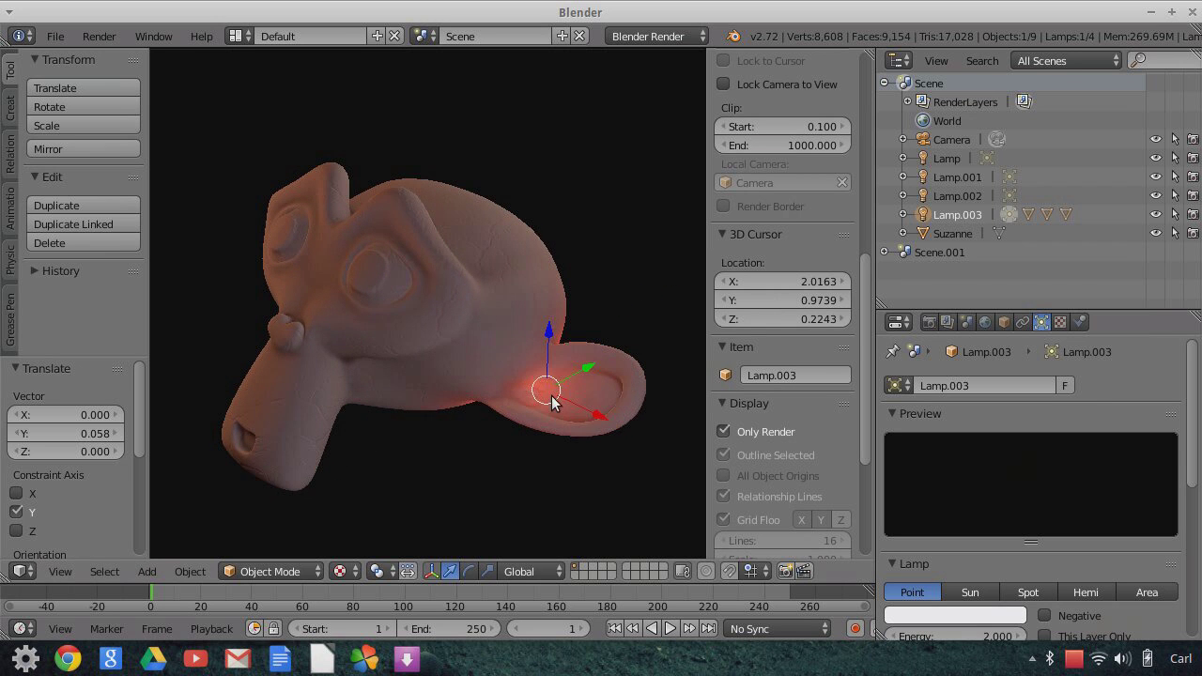
pyautogui.press('g')
pyautogui.press('y')
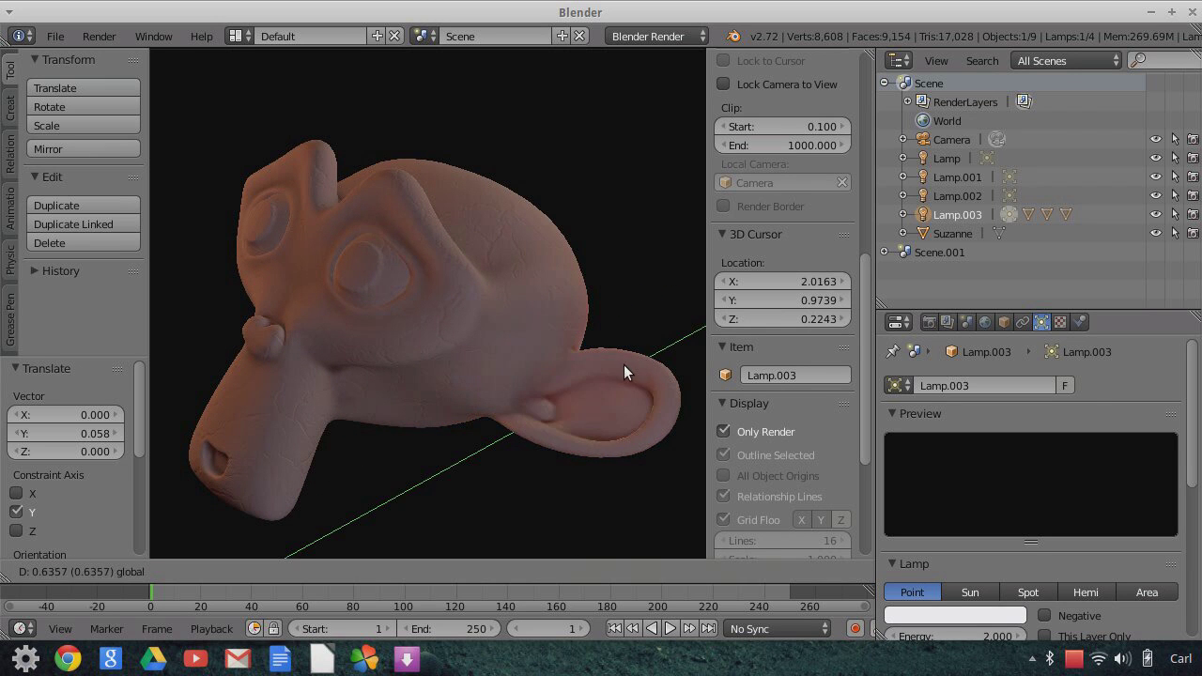
pyautogui.click(614, 369)
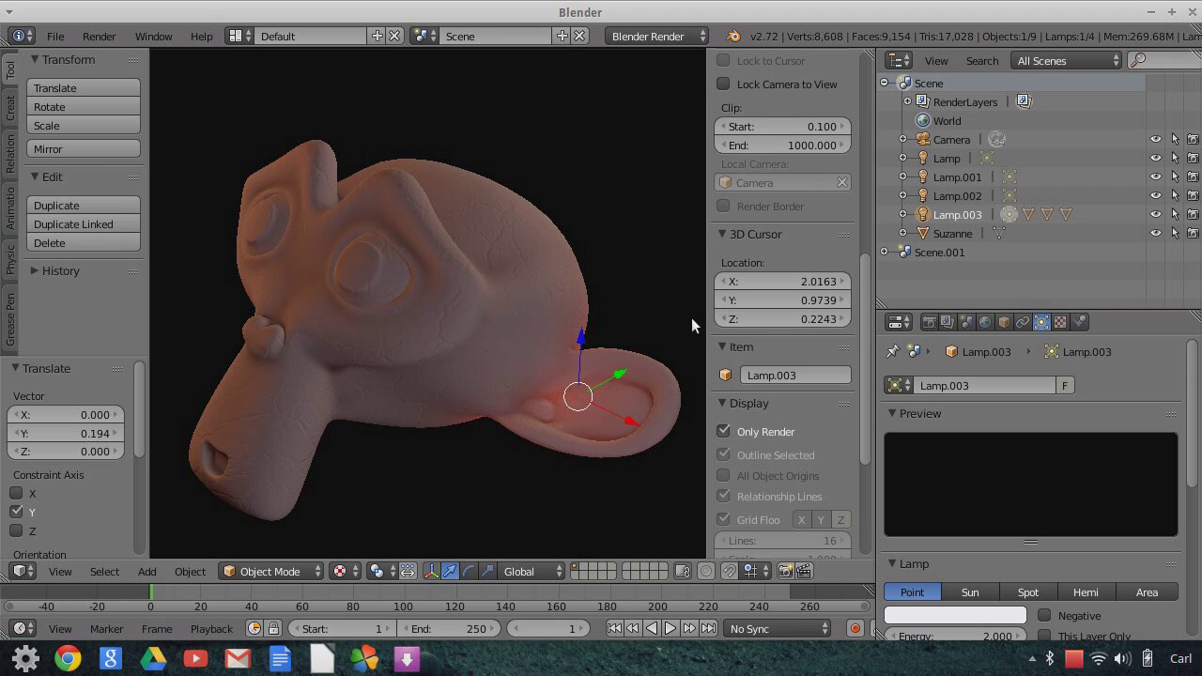
# Slide Lamp.003 back and forth along the Y axis through the ear, ending below the head
pyautogui.moveTo(618, 377); pyautogui.dragTo(574, 444)
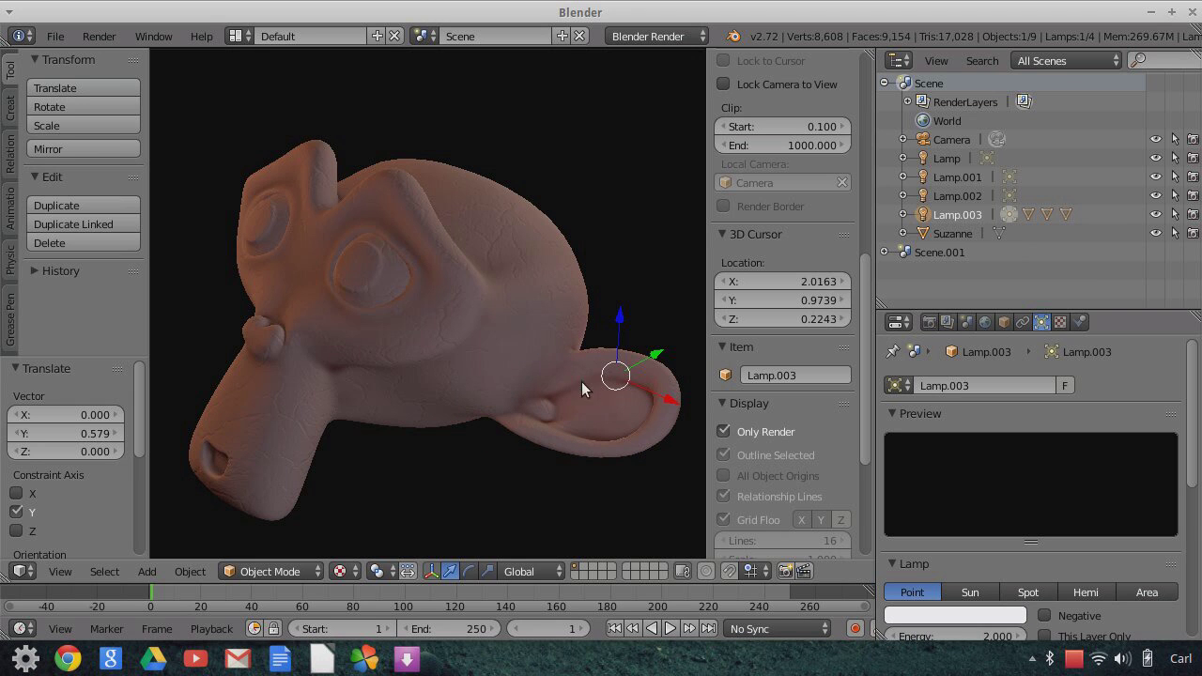
pyautogui.moveTo(658, 353); pyautogui.dragTo(567, 399)
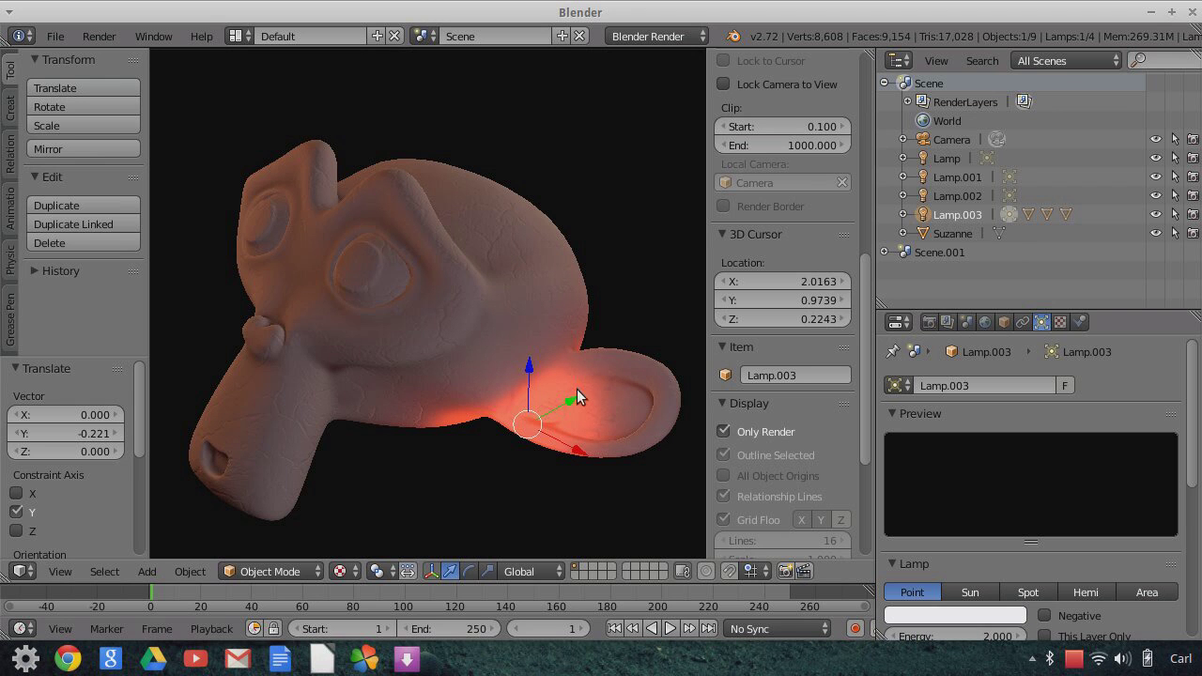
pyautogui.moveTo(570, 400); pyautogui.dragTo(503, 428)
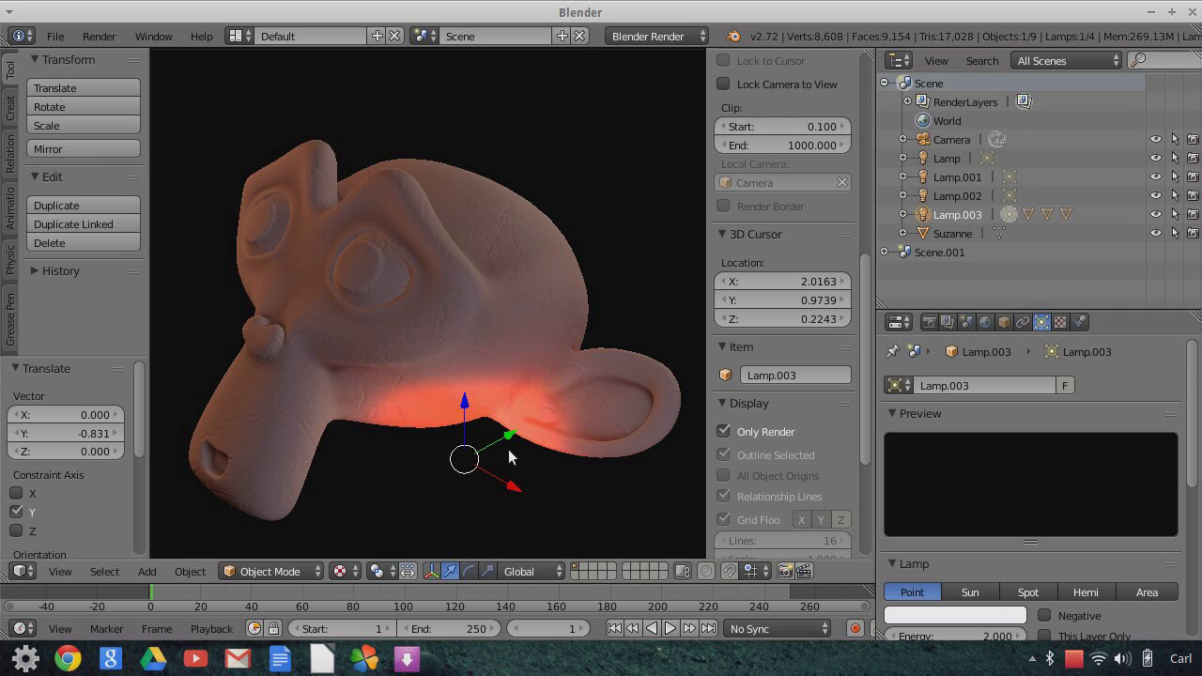
# Shift Lamp.003 about -1.009 along X and raise it about 1.021 and 0.182 along Z, into the head behind the near eye
pyautogui.moveTo(508, 493); pyautogui.dragTo(446, 424)
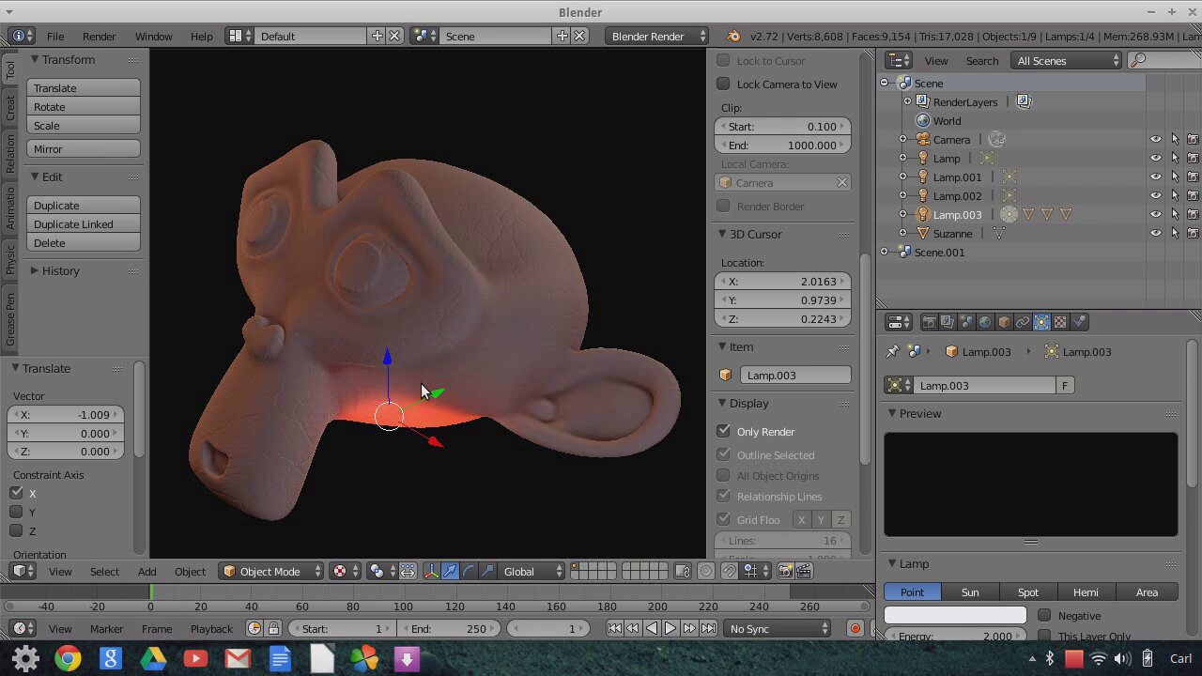
pyautogui.moveTo(389, 368); pyautogui.dragTo(386, 271)
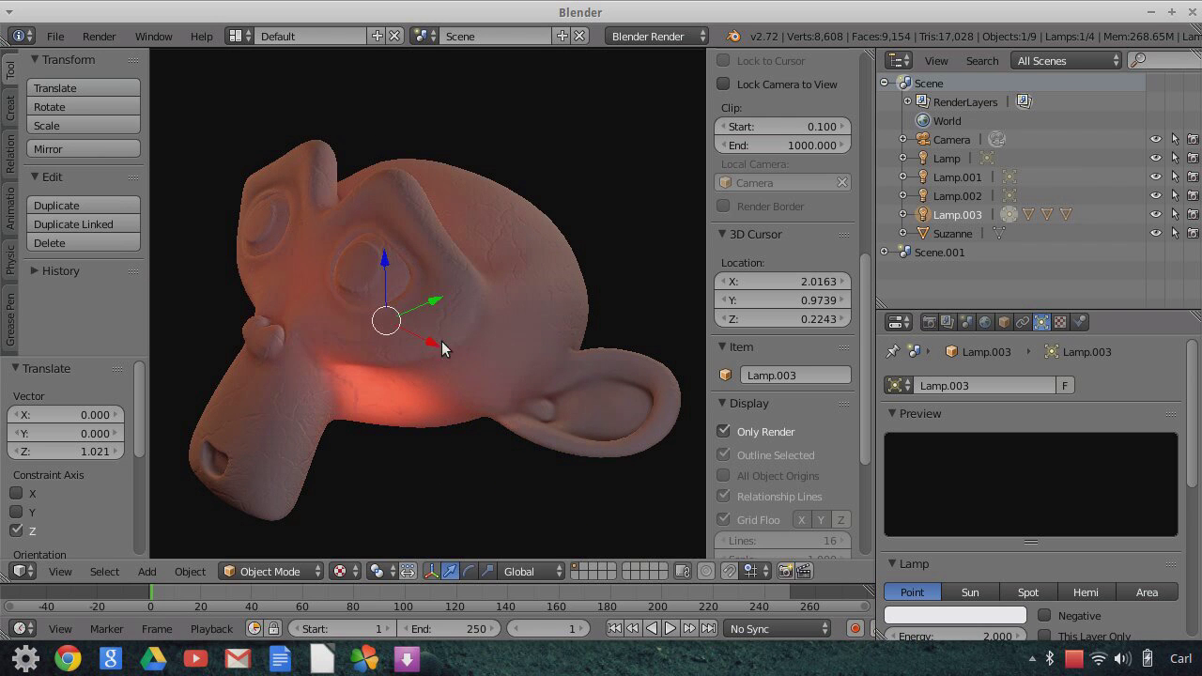
pyautogui.moveTo(439, 306); pyautogui.dragTo(459, 335)
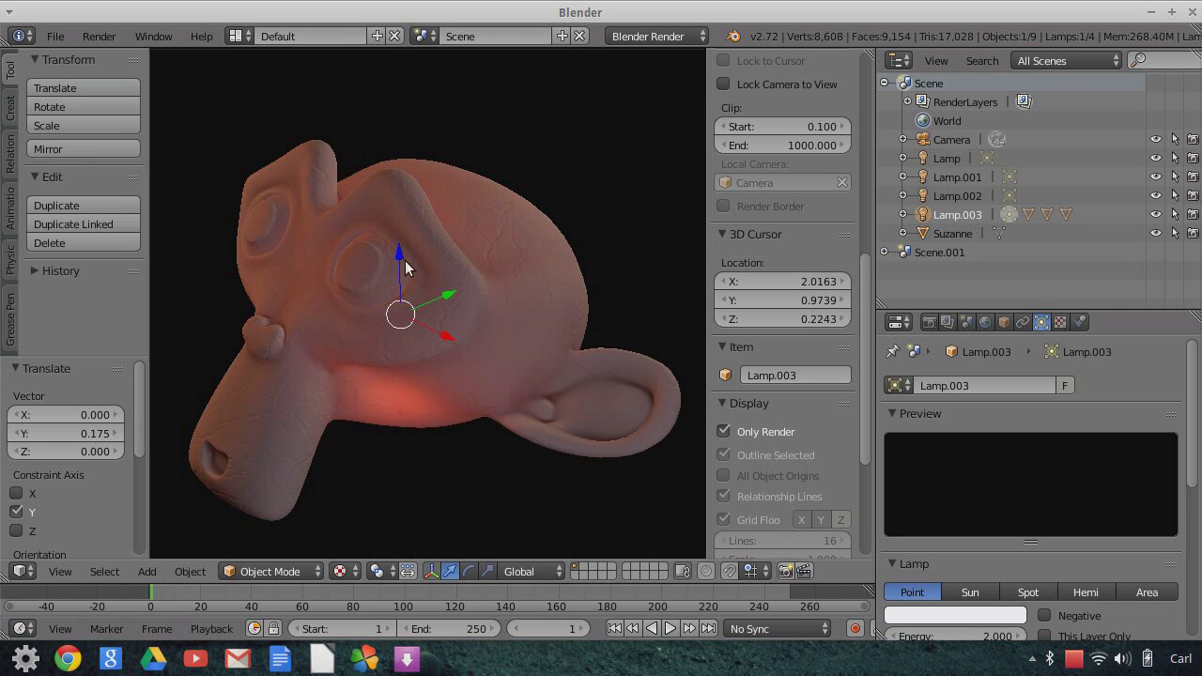
pyautogui.moveTo(405, 260); pyautogui.dragTo(401, 236)
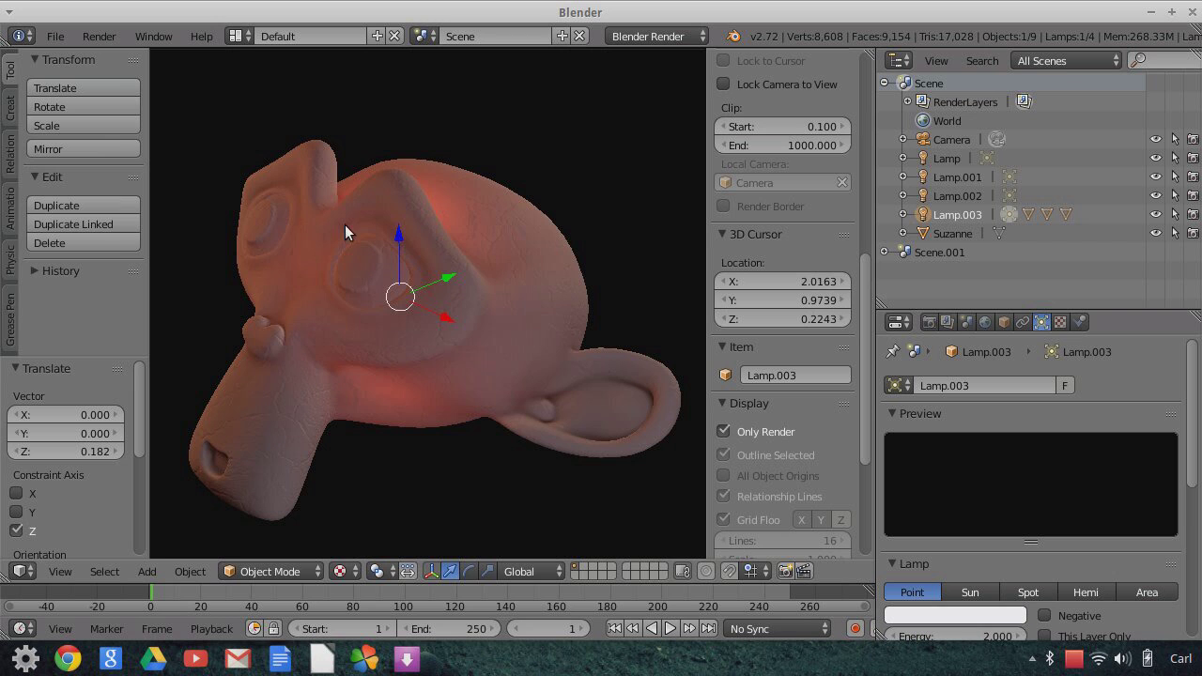
# Nudge Lamp.003 inside the head along Y and Z, including X moves of about 0.148 and 0.249 towards the near cheek
pyautogui.moveTo(462, 273)
pyautogui.mouseDown()
pyautogui.moveTo(580, 239)
pyautogui.moveTo(447, 287)
pyautogui.mouseUp()
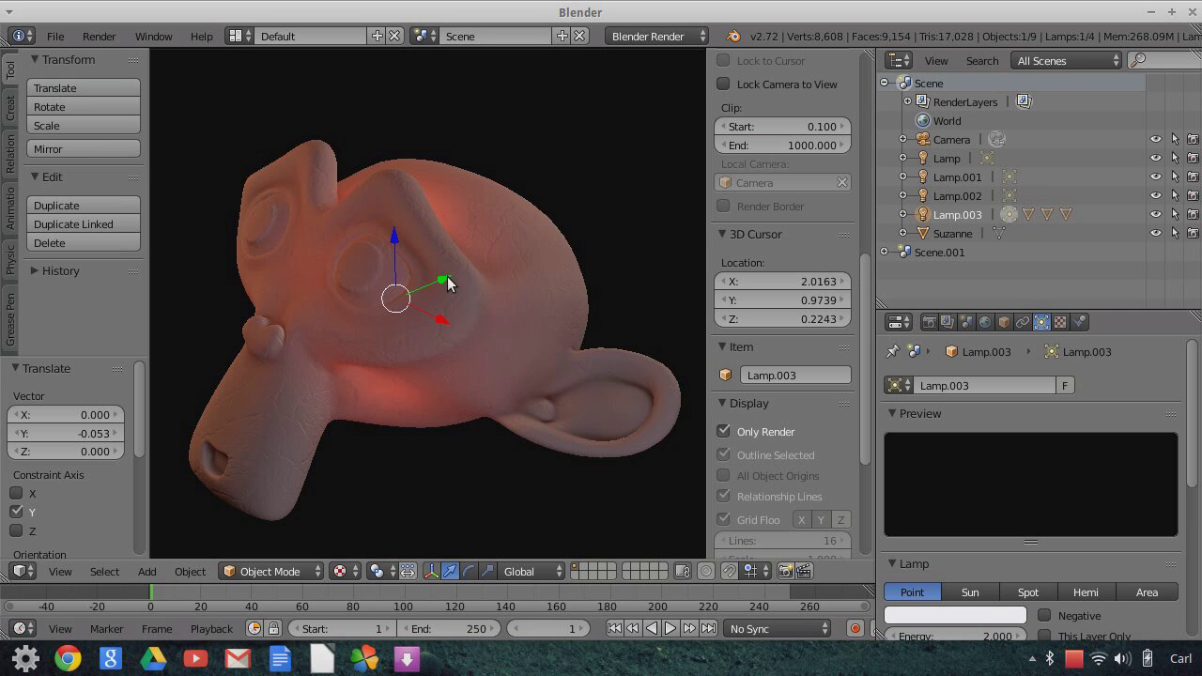
pyautogui.moveTo(448, 279); pyautogui.dragTo(380, 231)
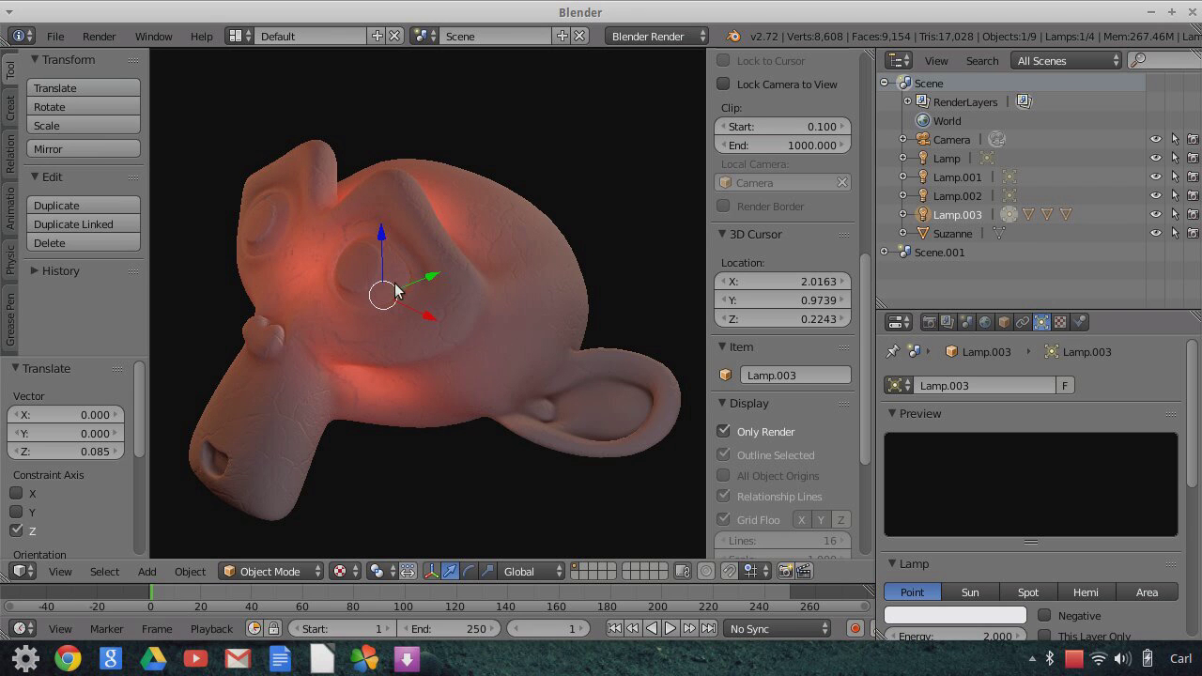
pyautogui.moveTo(428, 319); pyautogui.dragTo(444, 328)
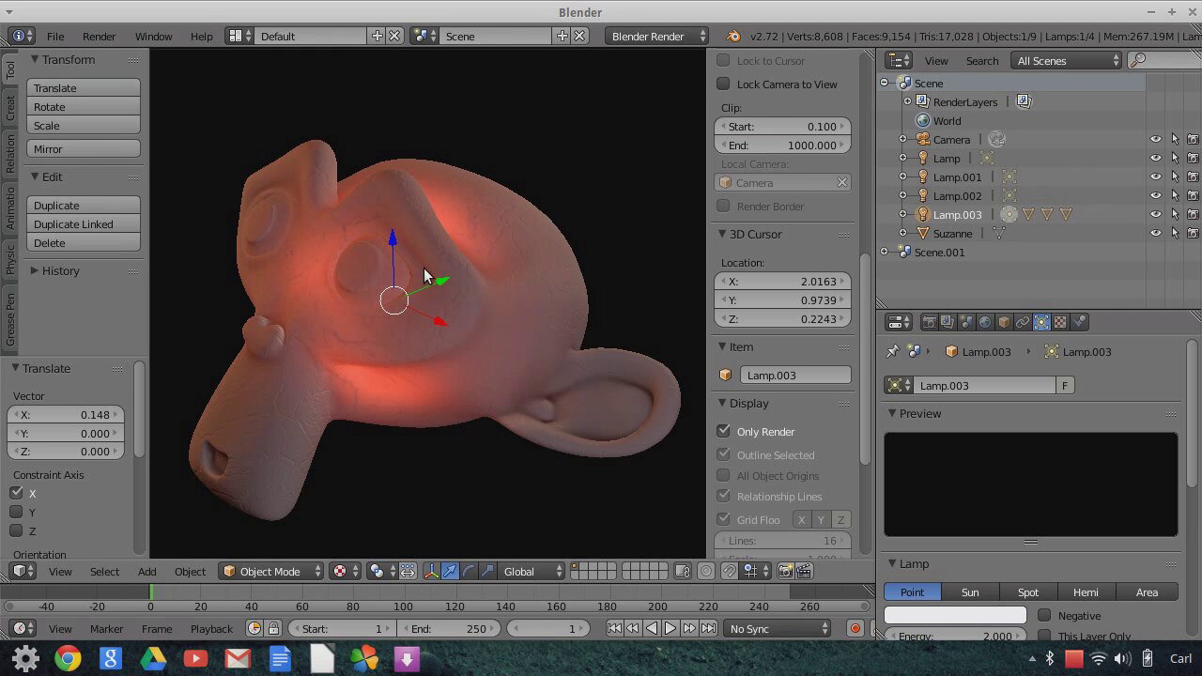
pyautogui.moveTo(435, 313); pyautogui.dragTo(453, 323)
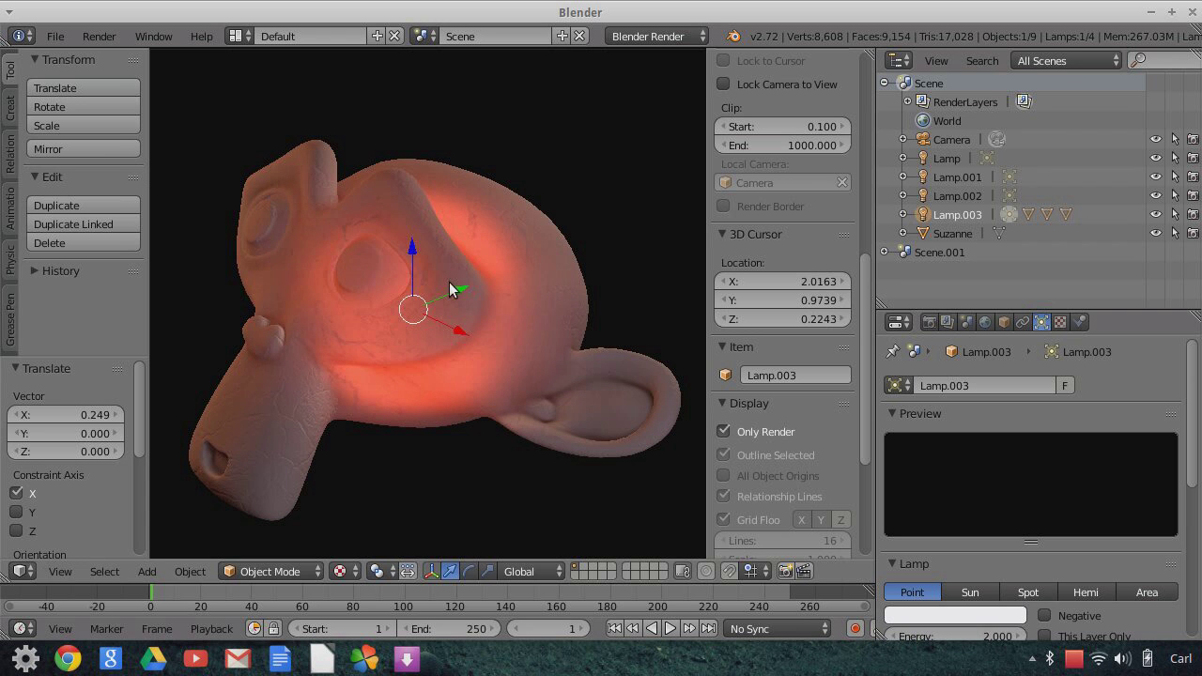
pyautogui.moveTo(449, 282); pyautogui.dragTo(420, 329)
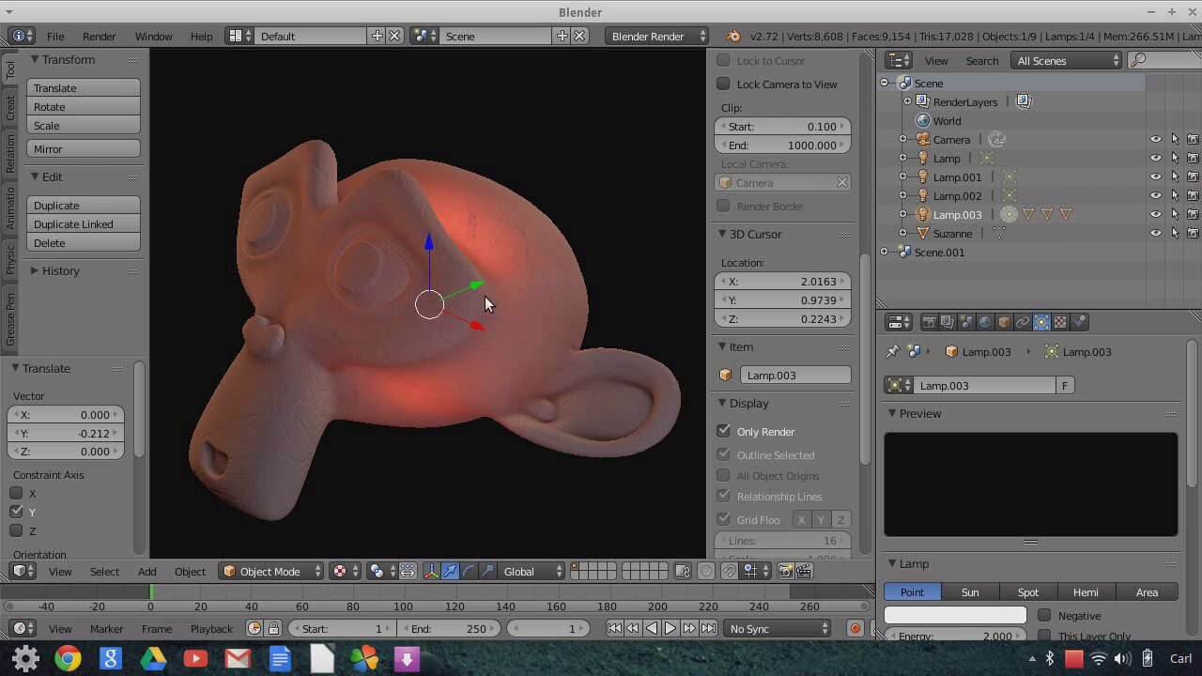
# Bring Lamp.003 back behind the near eye with small X and Y moves and a Z lift of about 0.112
pyautogui.moveTo(476, 296)
pyautogui.mouseDown()
pyautogui.moveTo(443, 303)
pyautogui.moveTo(491, 290)
pyautogui.moveTo(458, 293)
pyautogui.mouseUp()
pyautogui.moveTo(455, 338); pyautogui.dragTo(445, 332)
pyautogui.moveTo(450, 289); pyautogui.dragTo(447, 293)
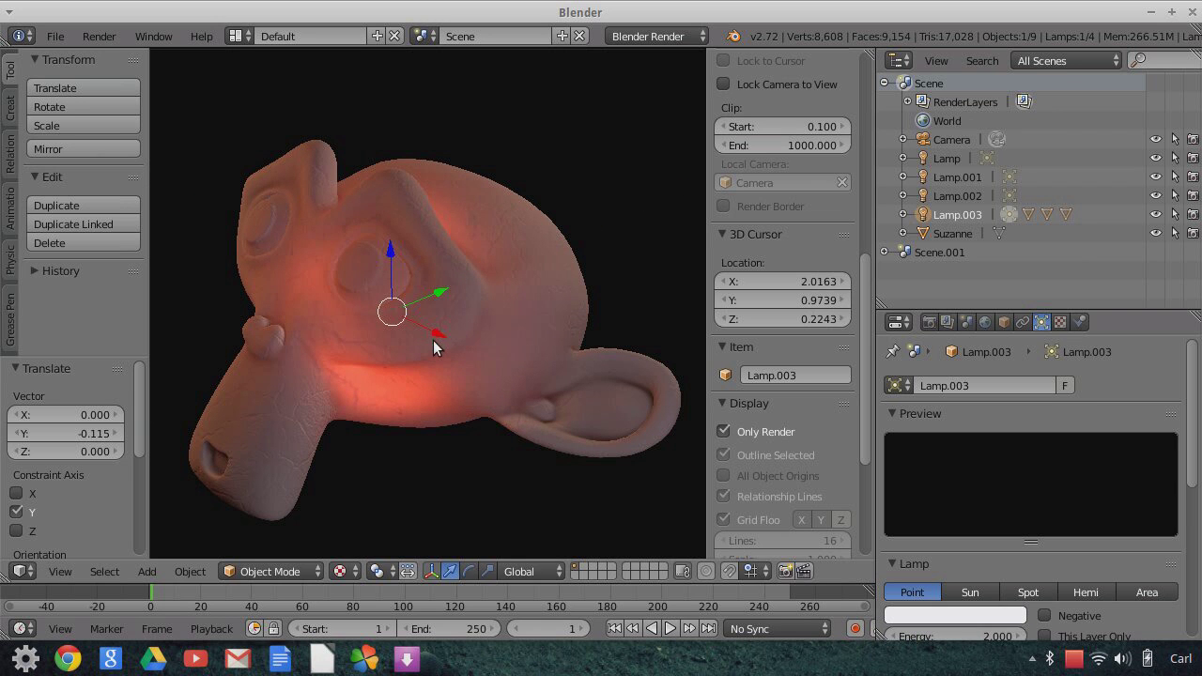
pyautogui.moveTo(397, 260); pyautogui.dragTo(396, 241)
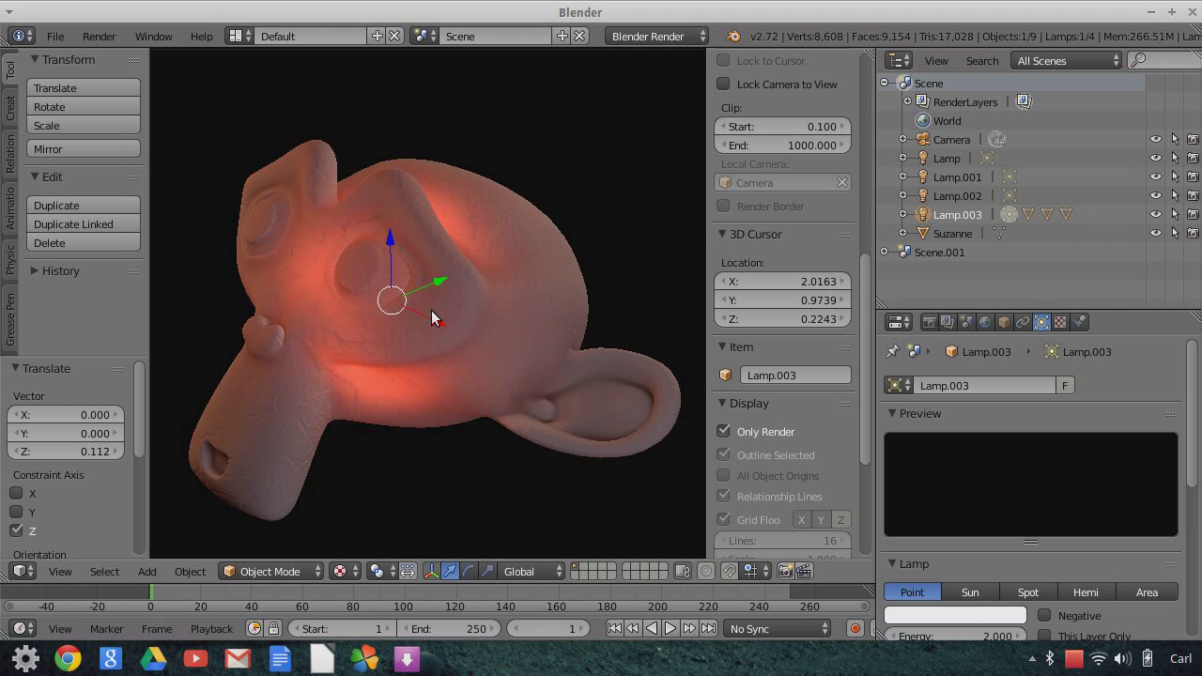
pyautogui.moveTo(439, 288); pyautogui.dragTo(473, 335)
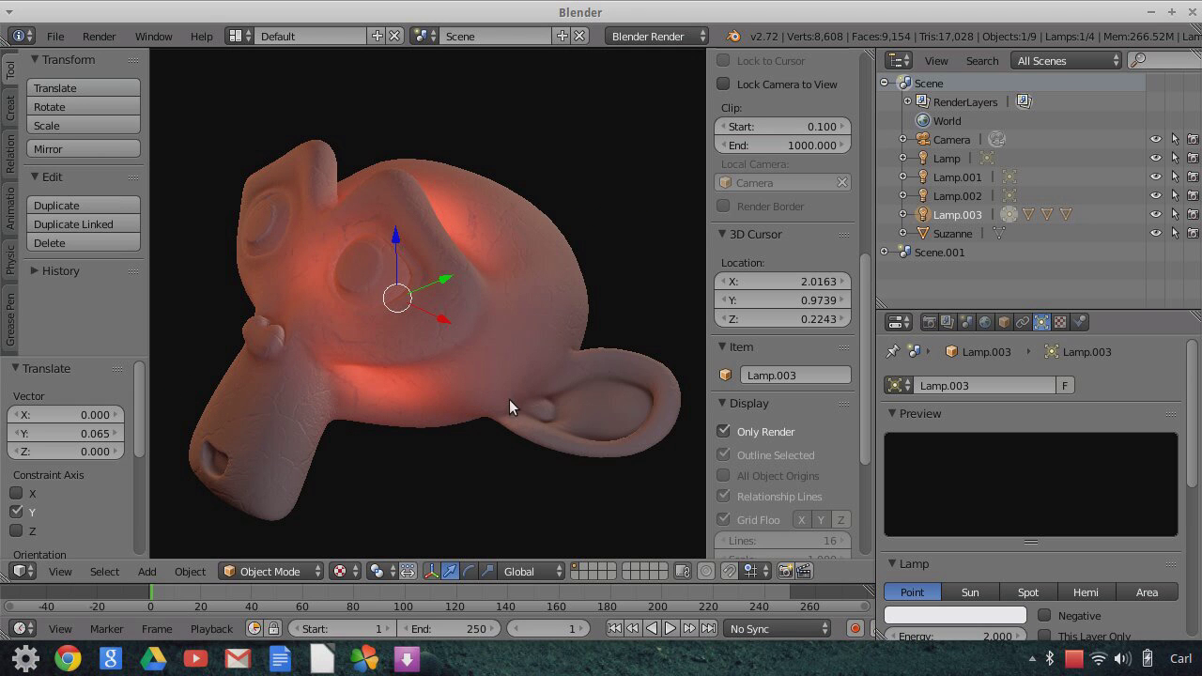
pyautogui.moveTo(453, 279)
pyautogui.mouseDown()
pyautogui.moveTo(412, 287)
pyautogui.moveTo(604, 235)
pyautogui.moveTo(448, 277)
pyautogui.mouseUp()
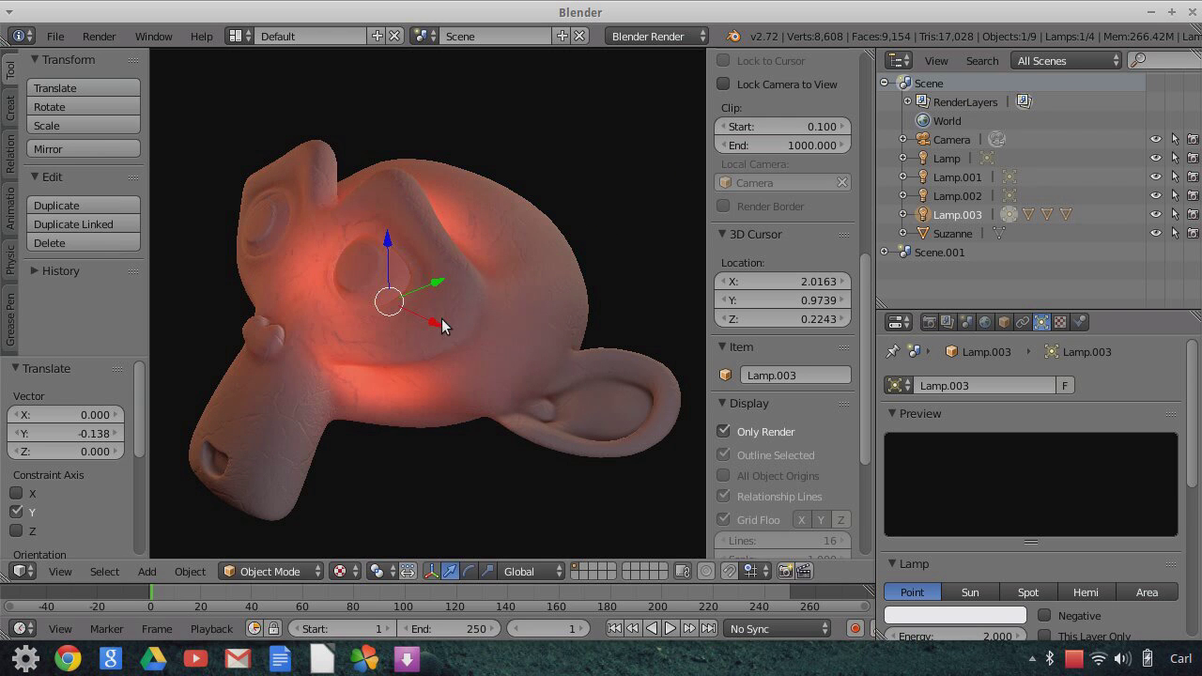
# Fine-tune Lamp.003 by moving it about -0.301 along X, -0.104 along Z, 0.062 along Y and 0.313 along X
pyautogui.moveTo(440, 320); pyautogui.dragTo(412, 318)
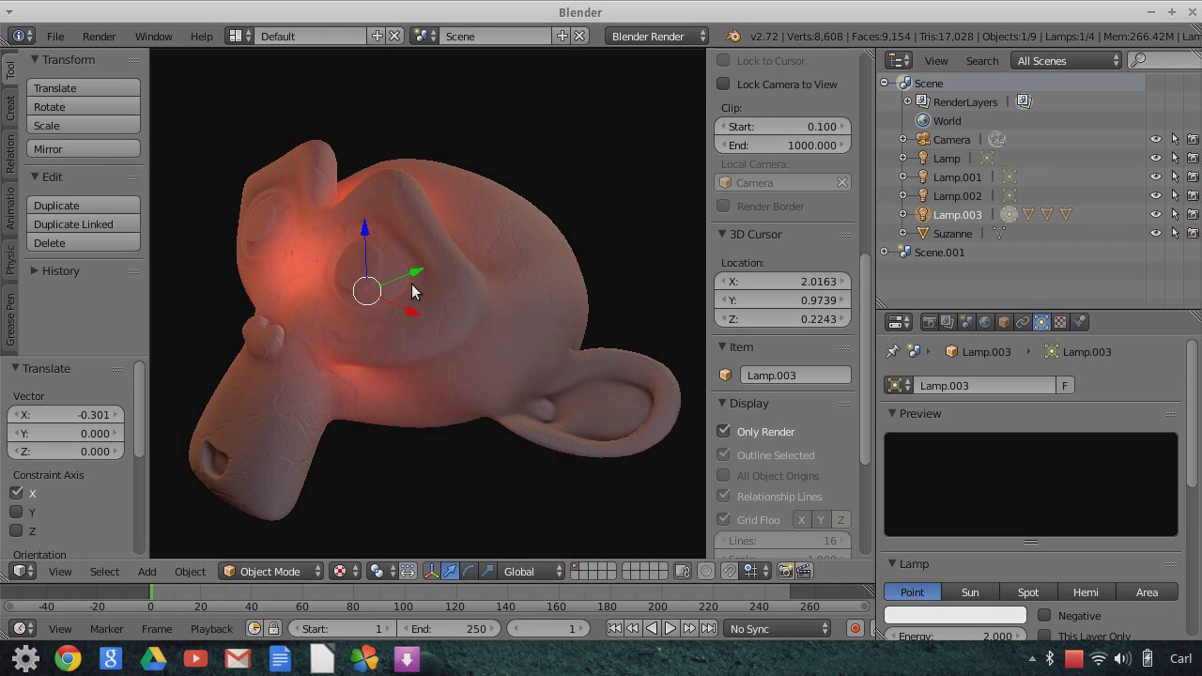
pyautogui.moveTo(368, 223); pyautogui.dragTo(368, 235)
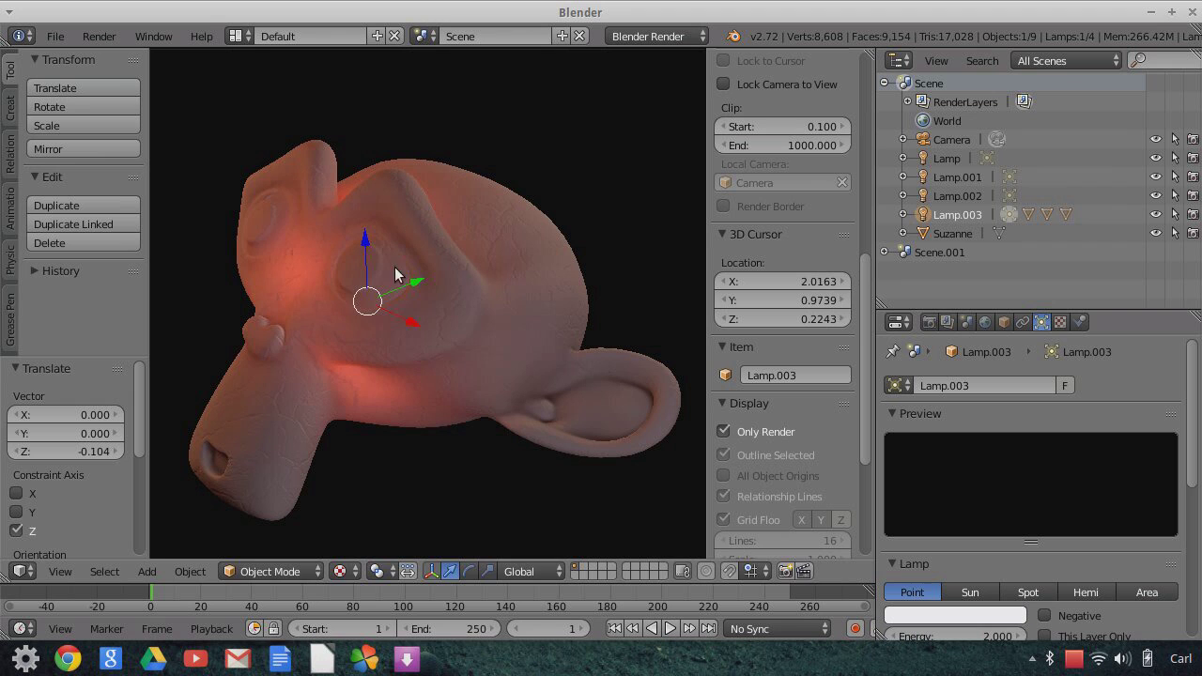
pyautogui.moveTo(416, 284); pyautogui.dragTo(550, 279)
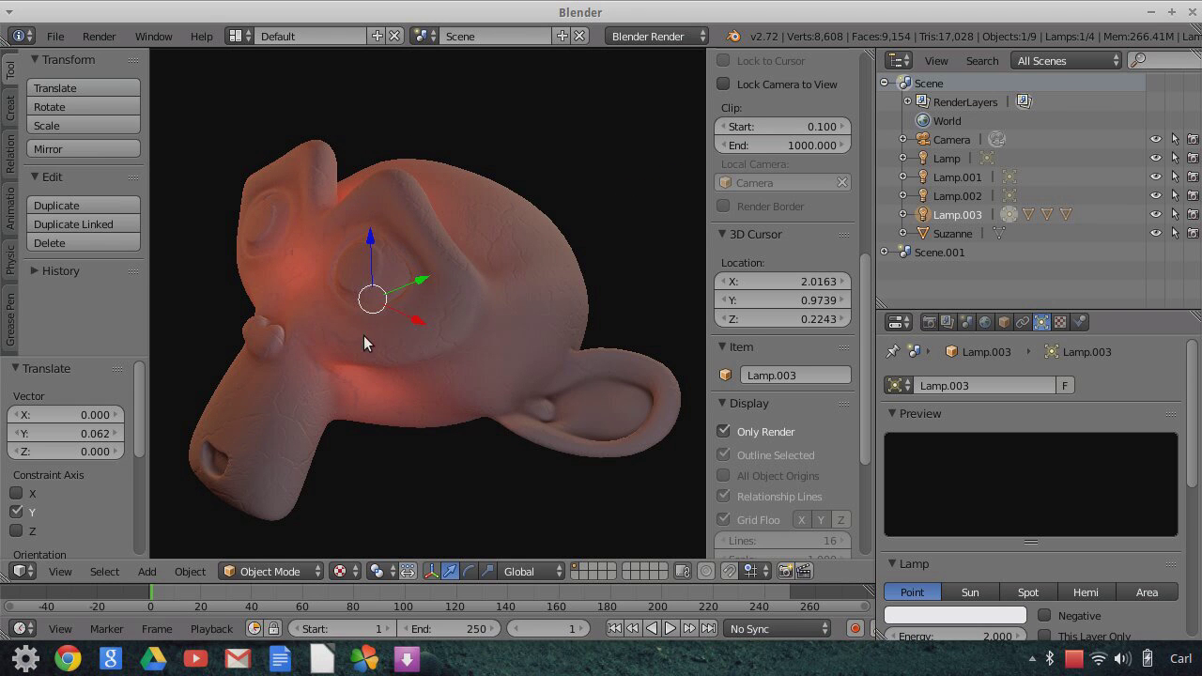
pyautogui.moveTo(416, 326); pyautogui.dragTo(440, 341)
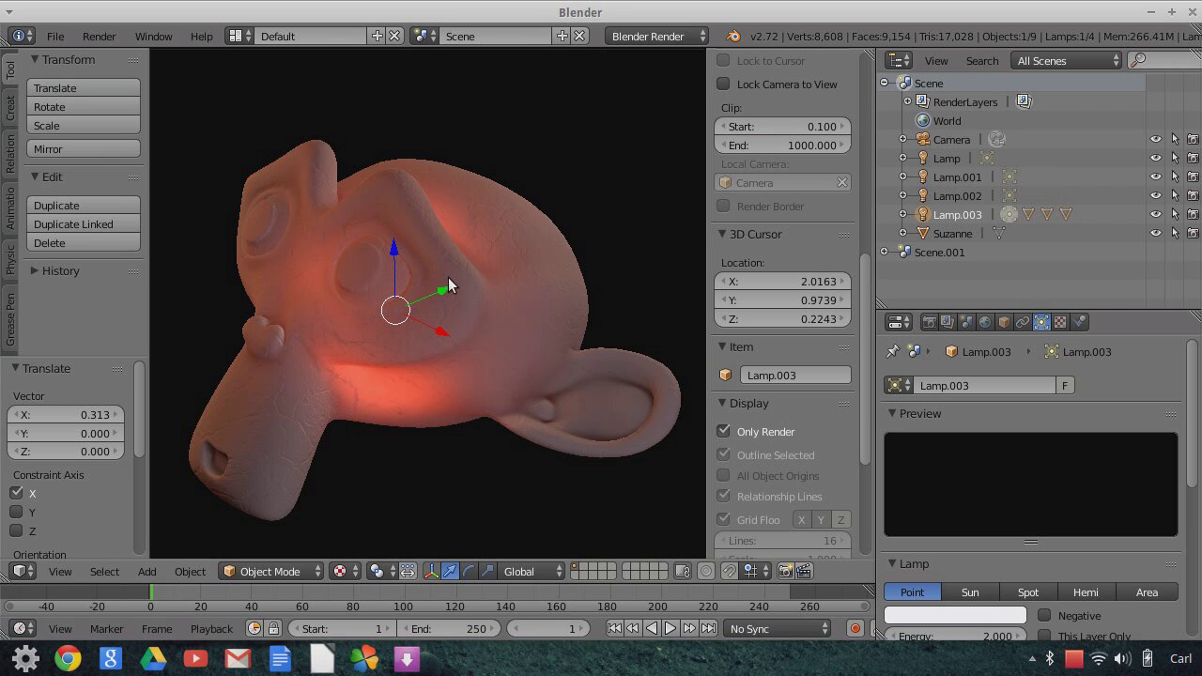
# Render the viewport as an OpenGL still and examine the red subsurface glow around the eye and cheek up close
pyautogui.scroll(-3, 516, 313)
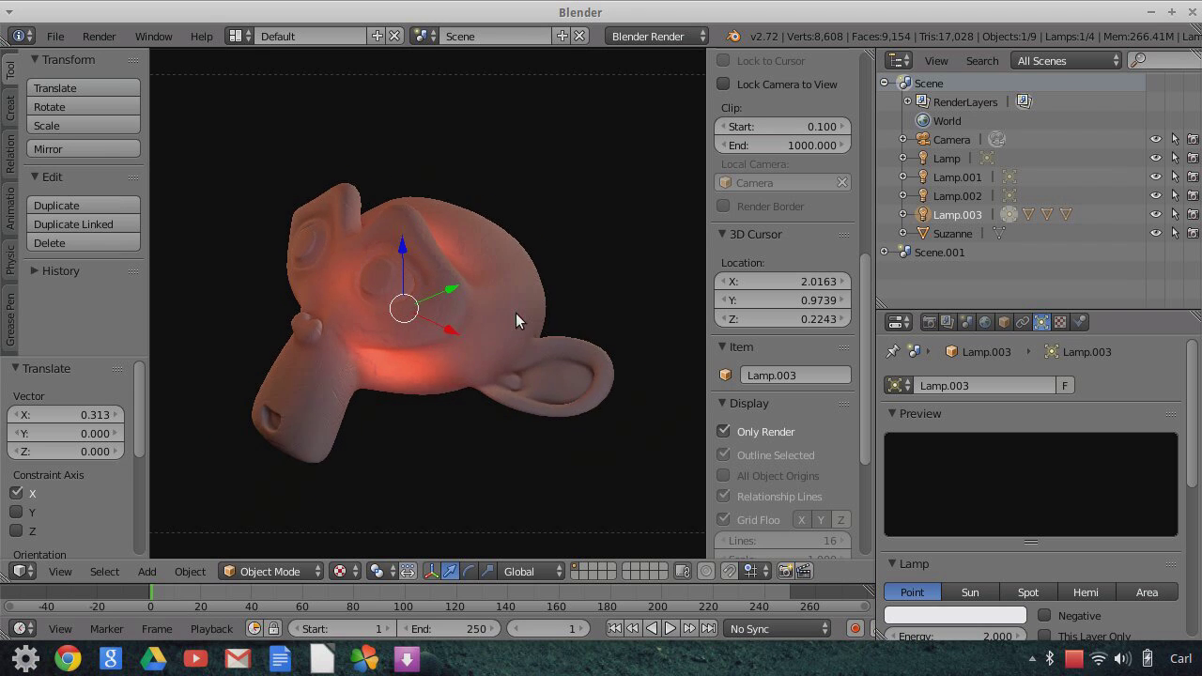
pyautogui.click(785, 571)
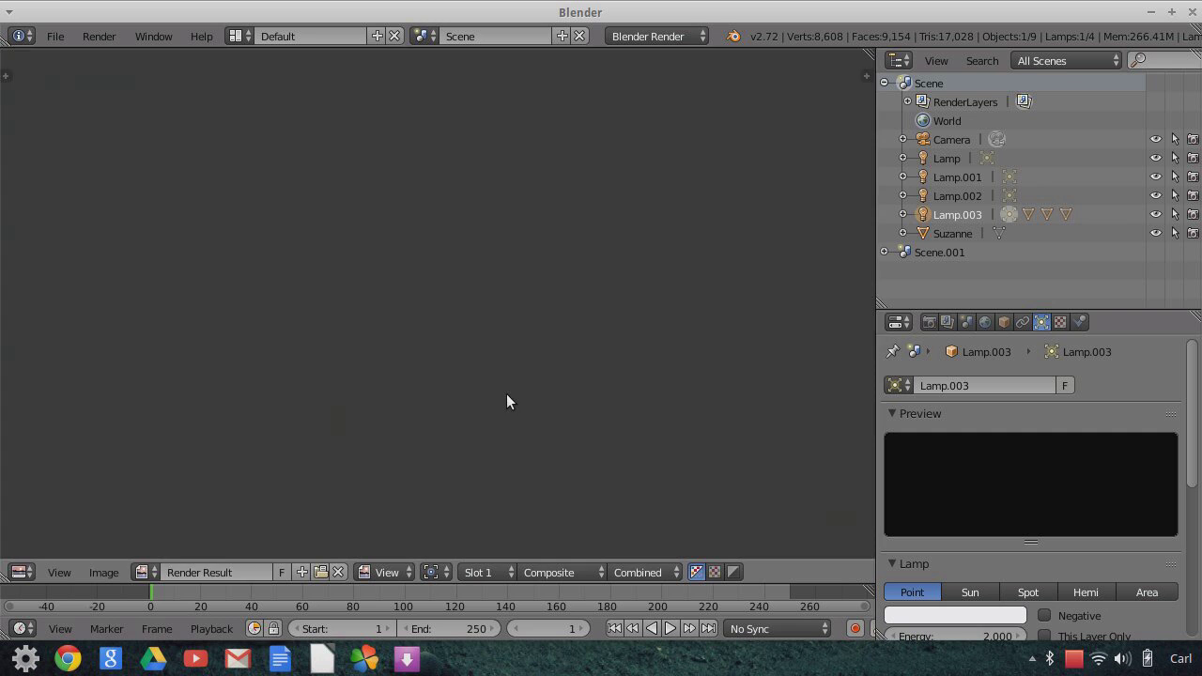
pyautogui.scroll(-1, 505, 390)
pyautogui.scroll(6, 505, 390)
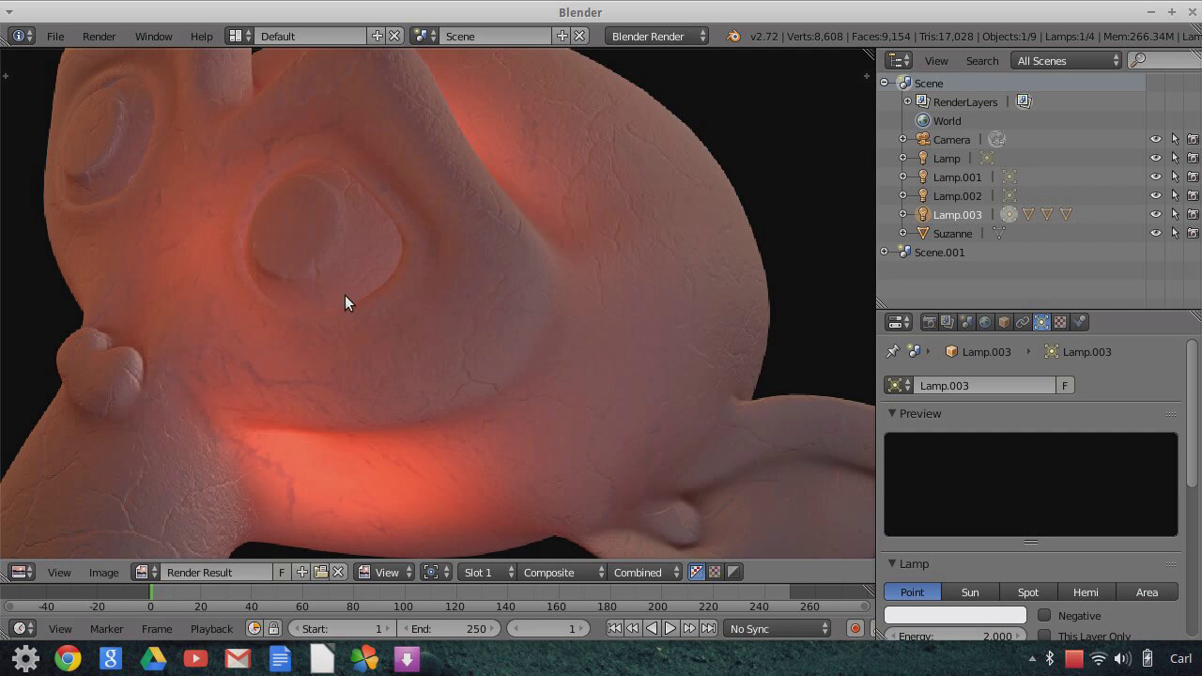
pyautogui.scroll(-5, 530, 329)
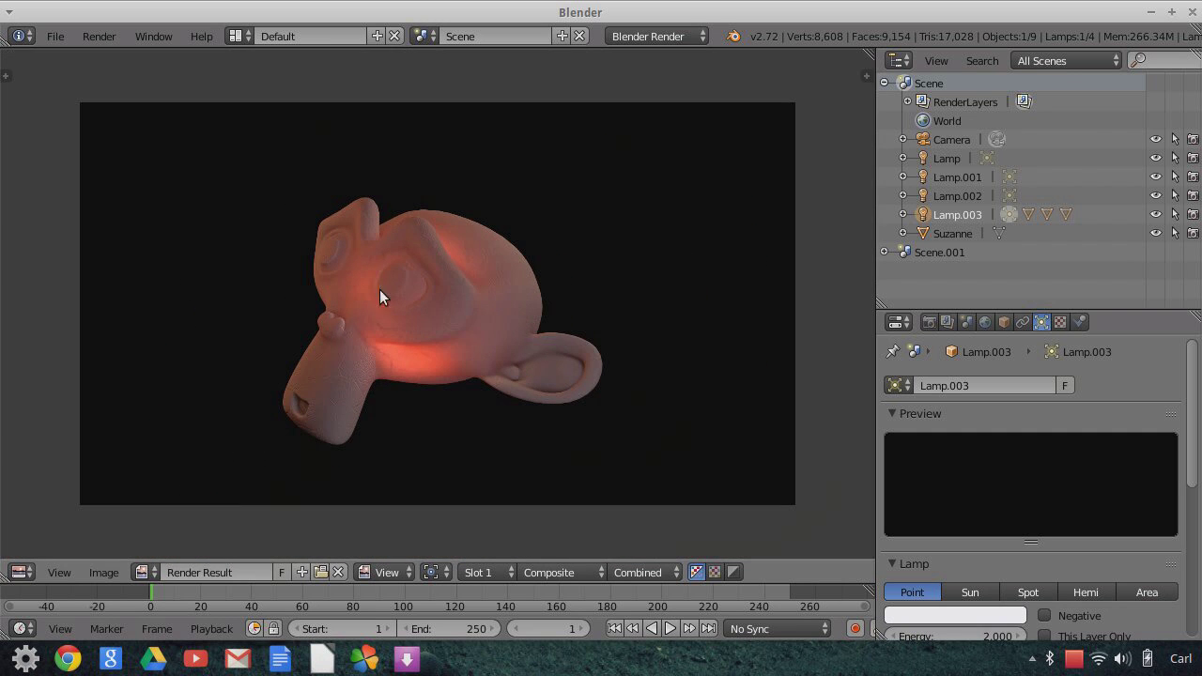
# Switch the render result area back to the 3D View with a close view of Suzanne
pyautogui.click(21, 572)
pyautogui.click(52, 548)
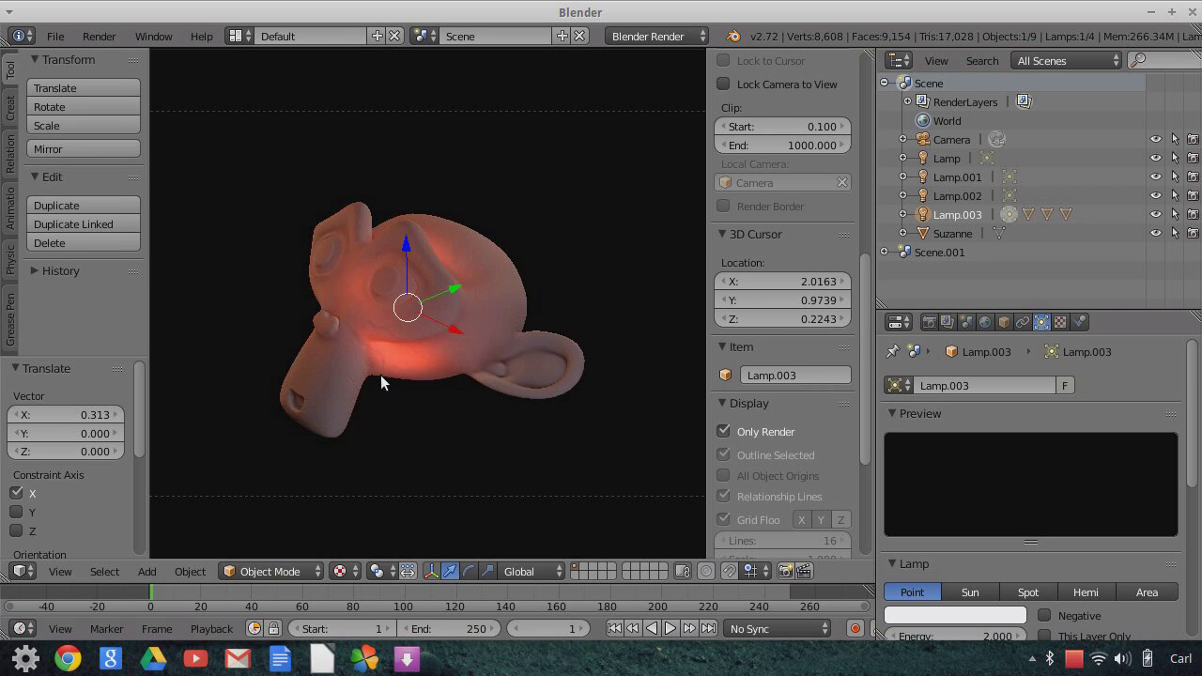
pyautogui.scroll(5, 380, 375)
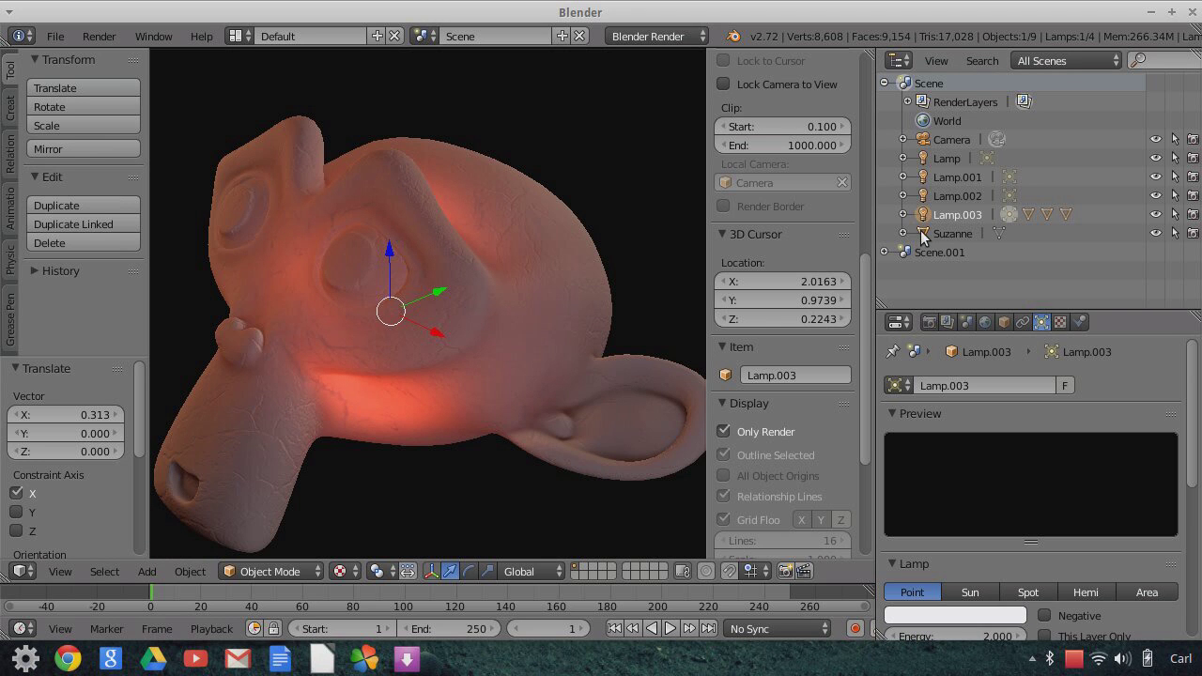
# Select Suzanne and split the 3D viewport side by side, showing the SkinMain nodes in a Node Editor with its properties sidebar hidden
pyautogui.click(950, 234)
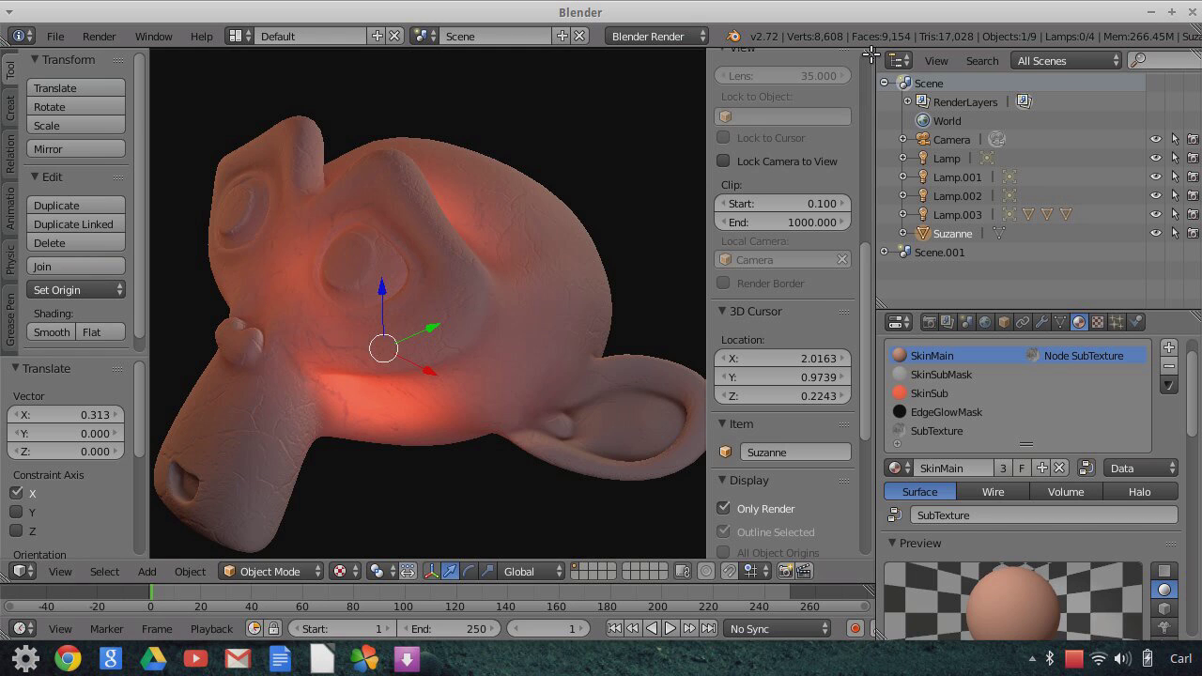
pyautogui.moveTo(870, 55); pyautogui.dragTo(601, 56)
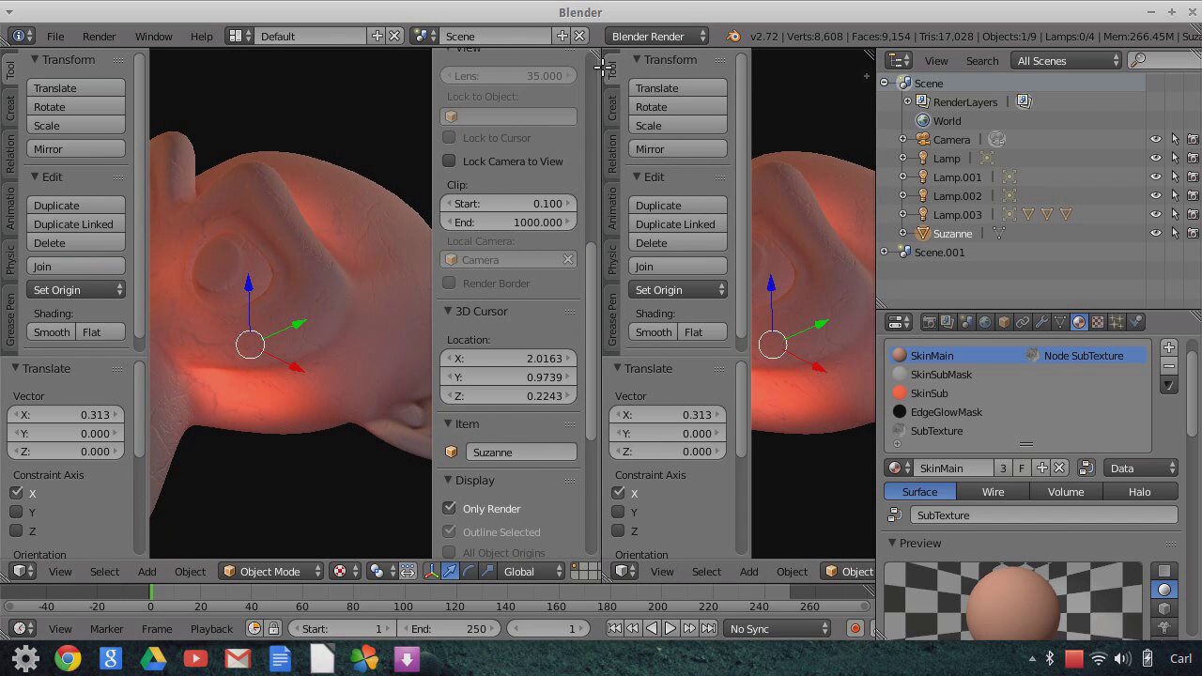
pyautogui.click(624, 571)
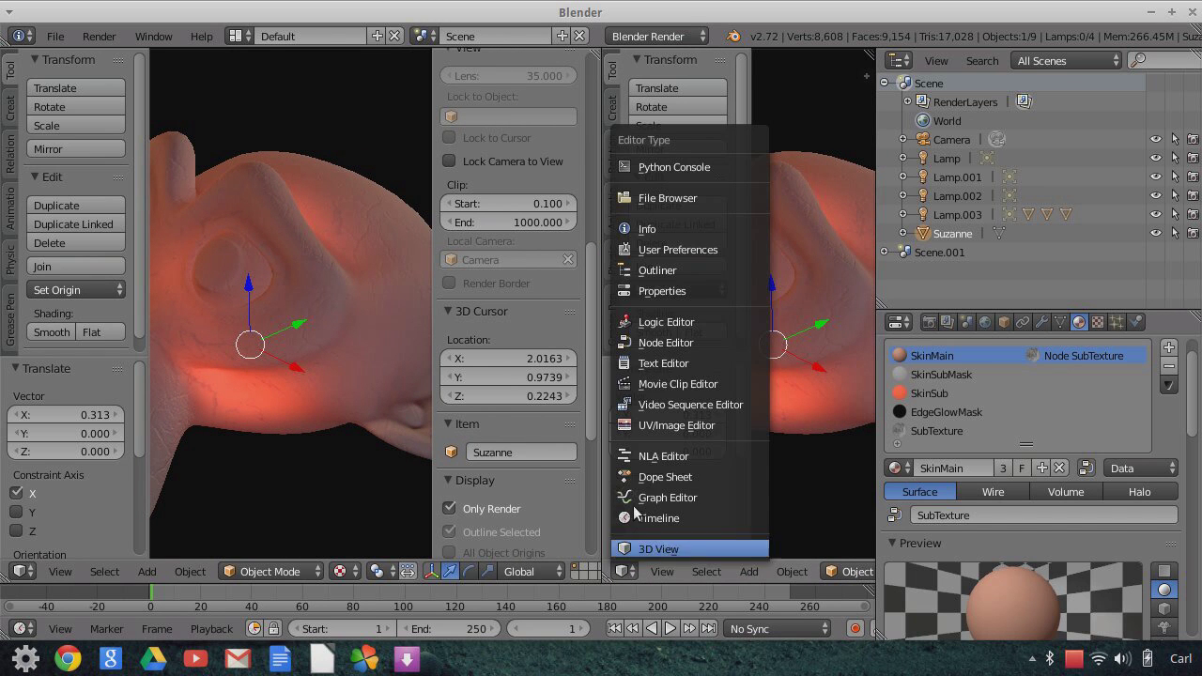
pyautogui.click(709, 344)
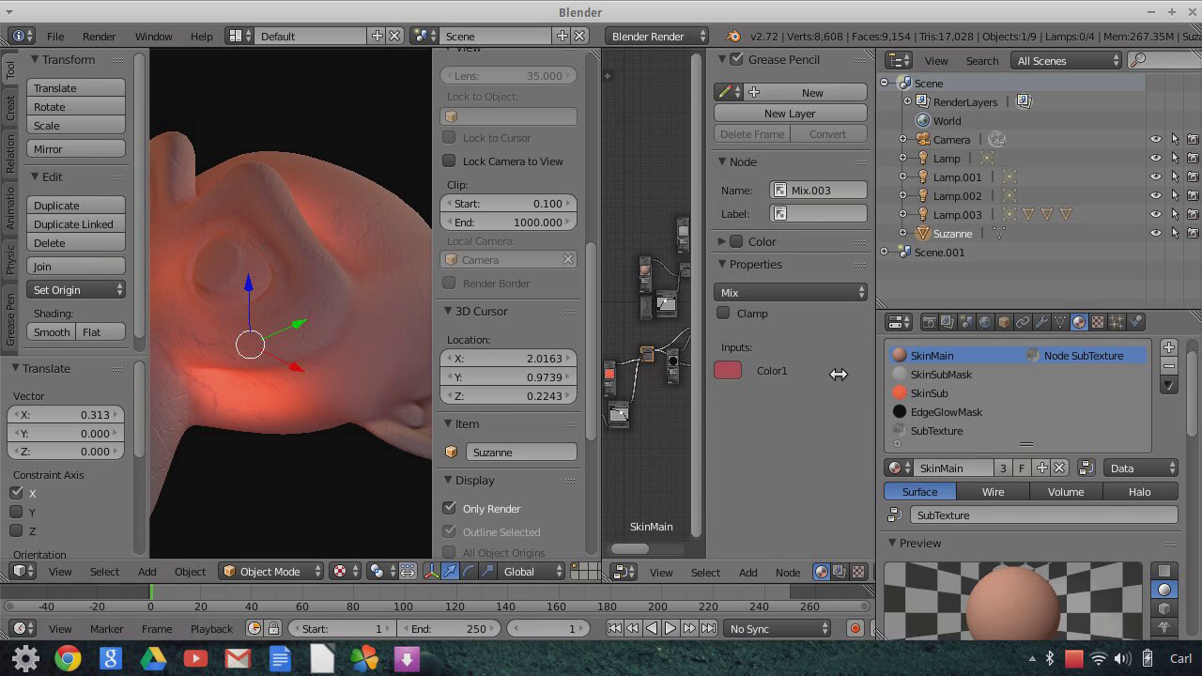
pyautogui.moveTo(709, 435); pyautogui.dragTo(887, 438)
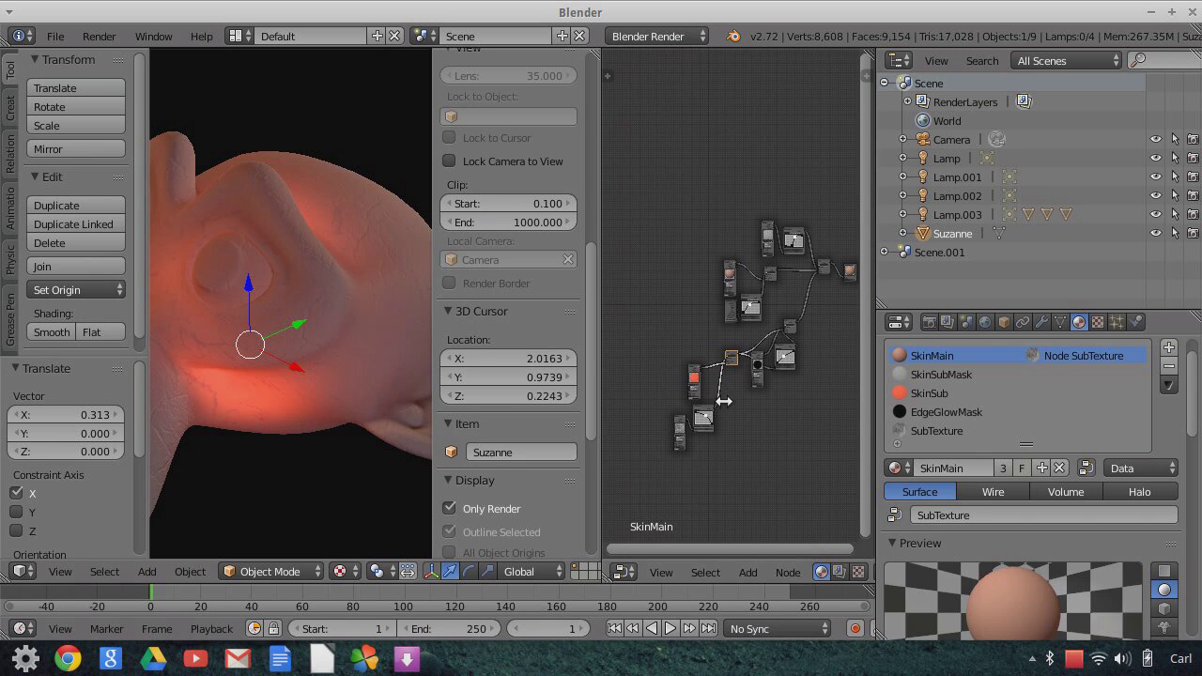
# Widen the Node Editor beside the 3D View and hide the 3D View's properties sidebar
pyautogui.moveTo(601, 319); pyautogui.dragTo(511, 320)
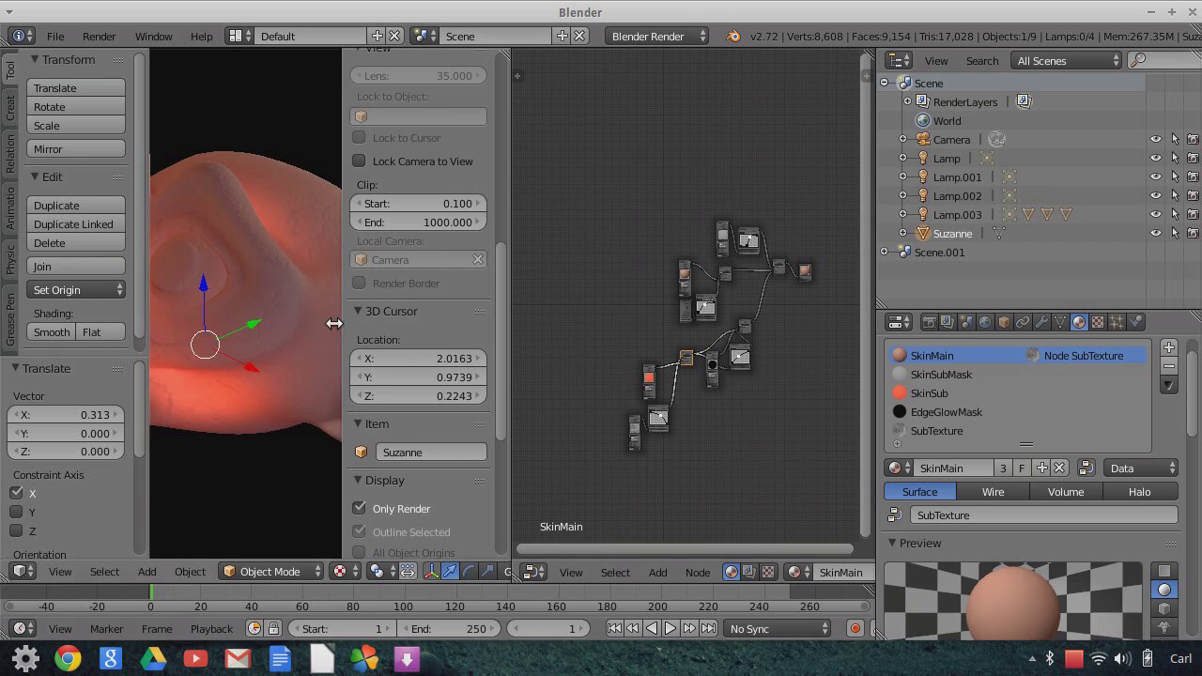
pyautogui.moveTo(342, 326); pyautogui.dragTo(510, 341)
pyautogui.scroll(2, 430, 357)
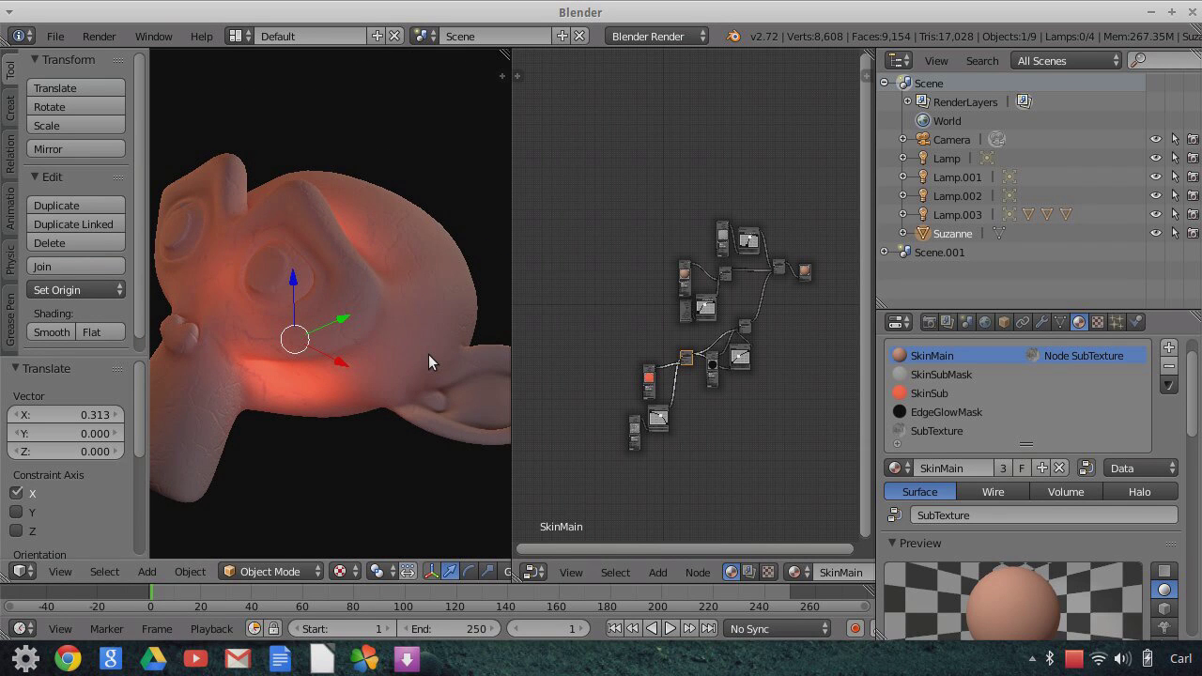
# Link the skin-coloured material node's Color directly to the Output node and view Suzanne with only that material
pyautogui.scroll(4, 753, 427)
pyautogui.moveTo(593, 340); pyautogui.dragTo(561, 250, button='middle')
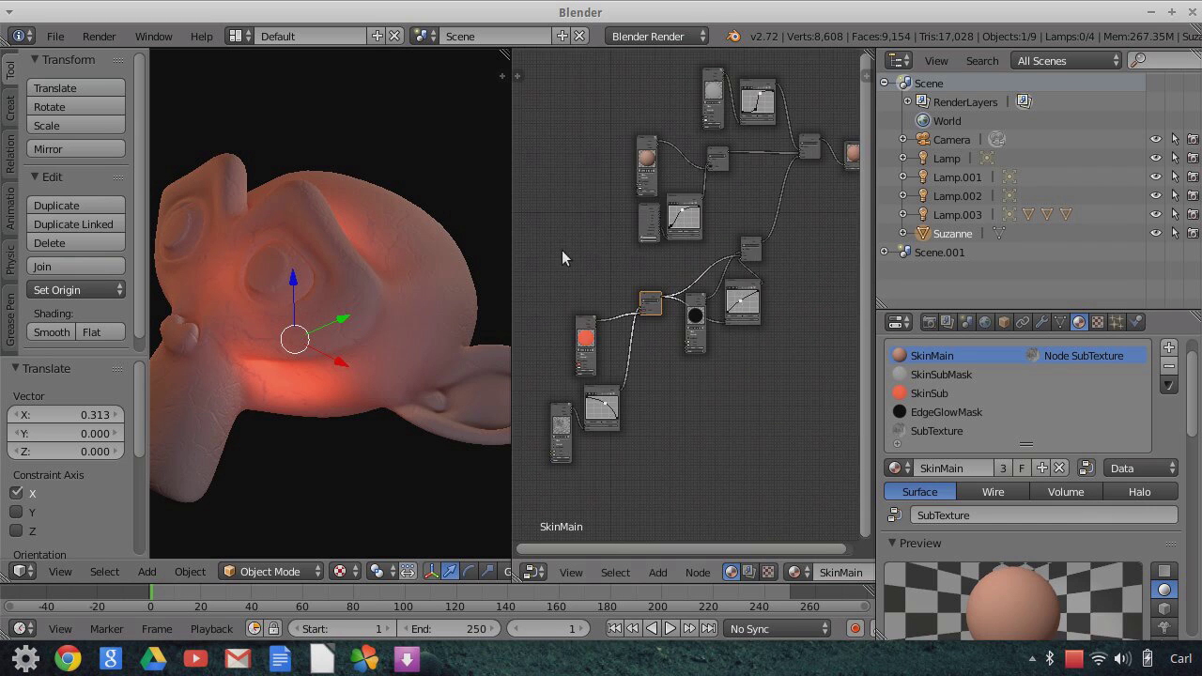
pyautogui.scroll(3, 684, 421)
pyautogui.keyDown('ctrl'); pyautogui.moveTo(701, 409); pyautogui.dragTo(652, 380, button='middle'); pyautogui.keyUp('ctrl')
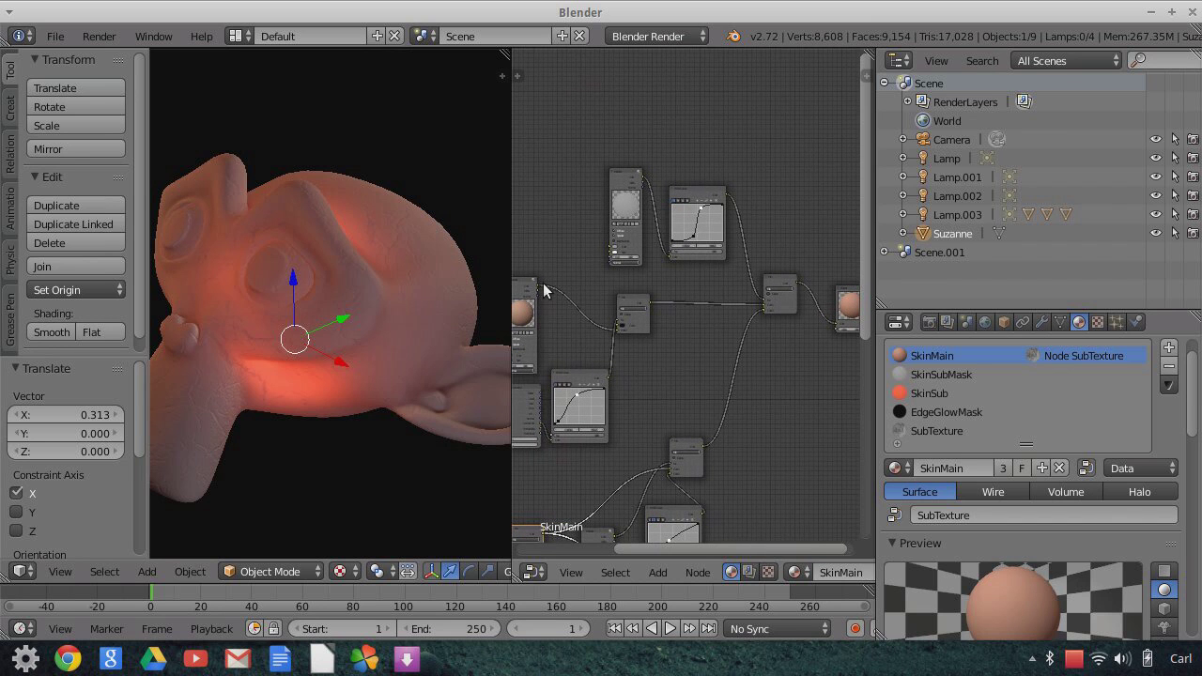
pyautogui.moveTo(536, 285); pyautogui.dragTo(838, 325)
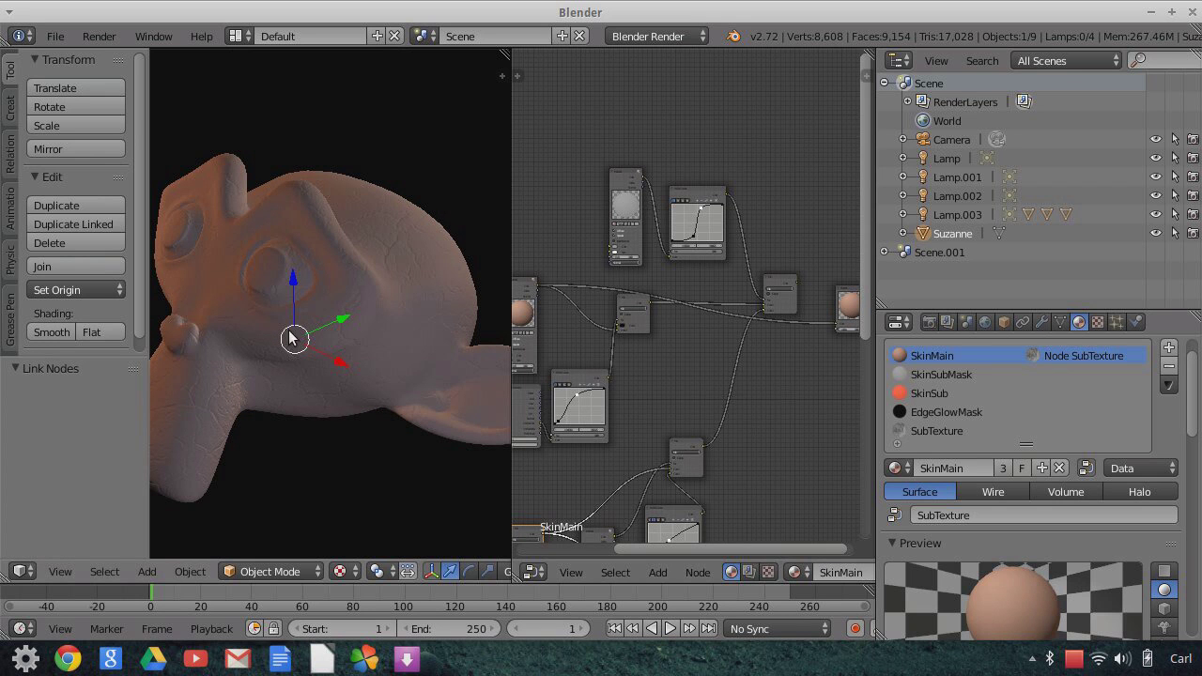
pyautogui.moveTo(255, 362); pyautogui.dragTo(279, 412, button='middle')
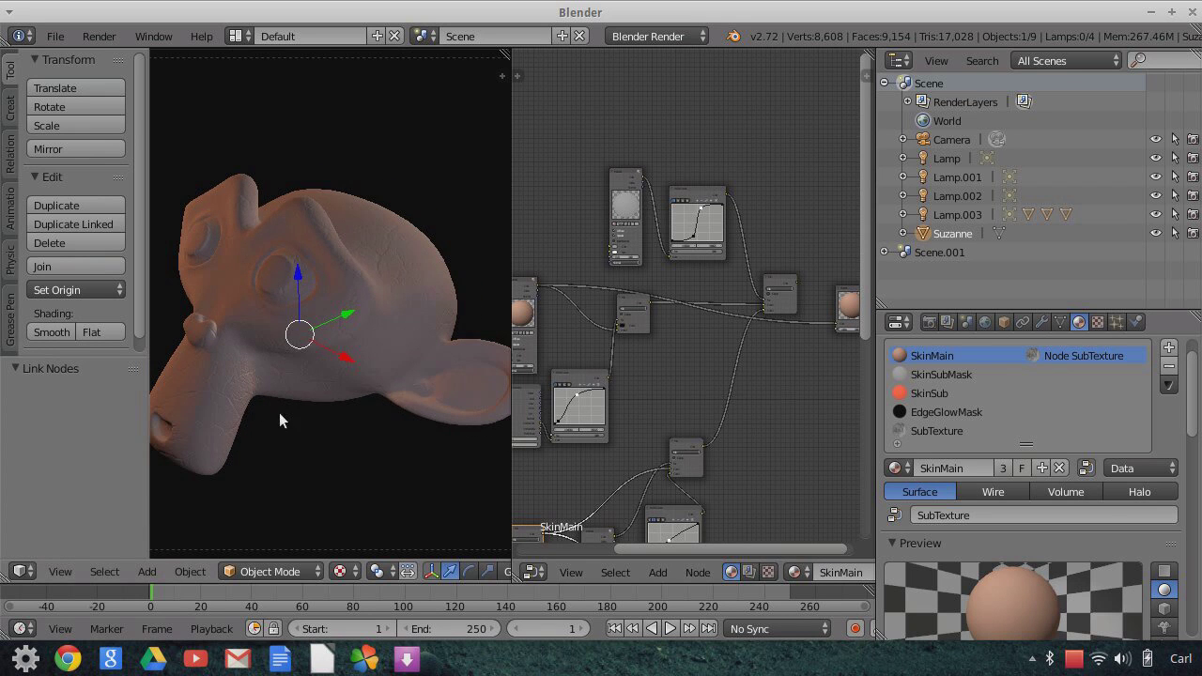
# Link the Color of the Mix node that follows the skin-coloured material directly to the Output node
pyautogui.scroll(1, 673, 399)
pyautogui.moveTo(674, 399); pyautogui.dragTo(633, 365, button='middle')
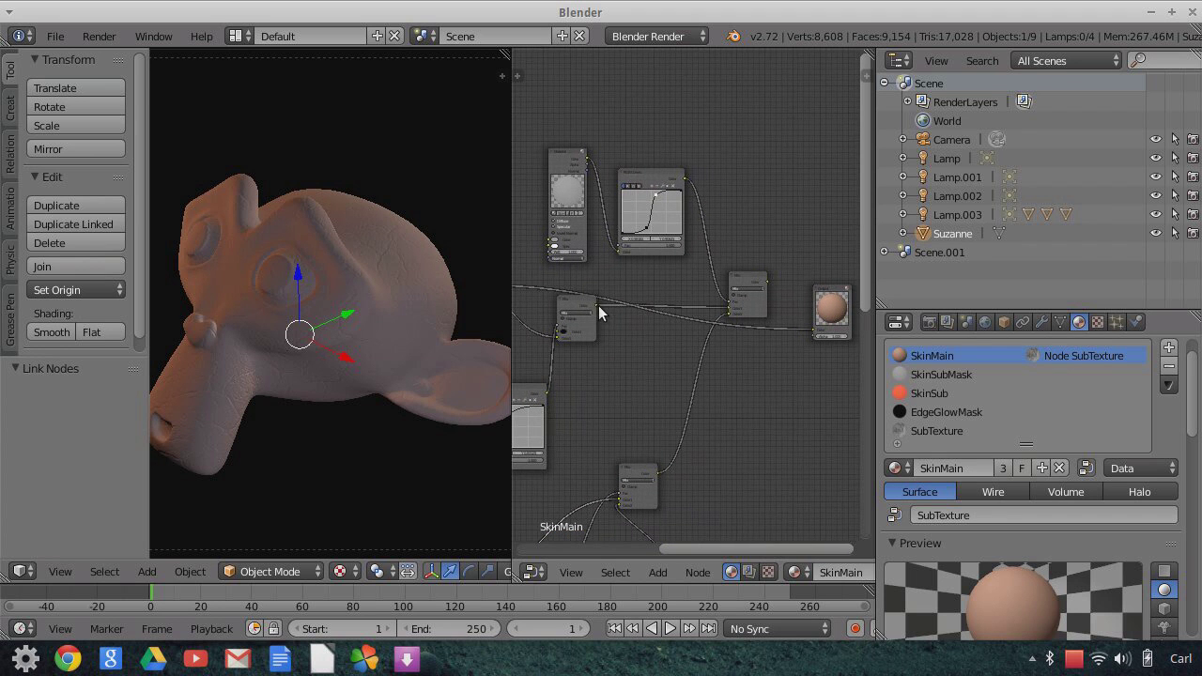
pyautogui.moveTo(611, 309); pyautogui.dragTo(816, 327)
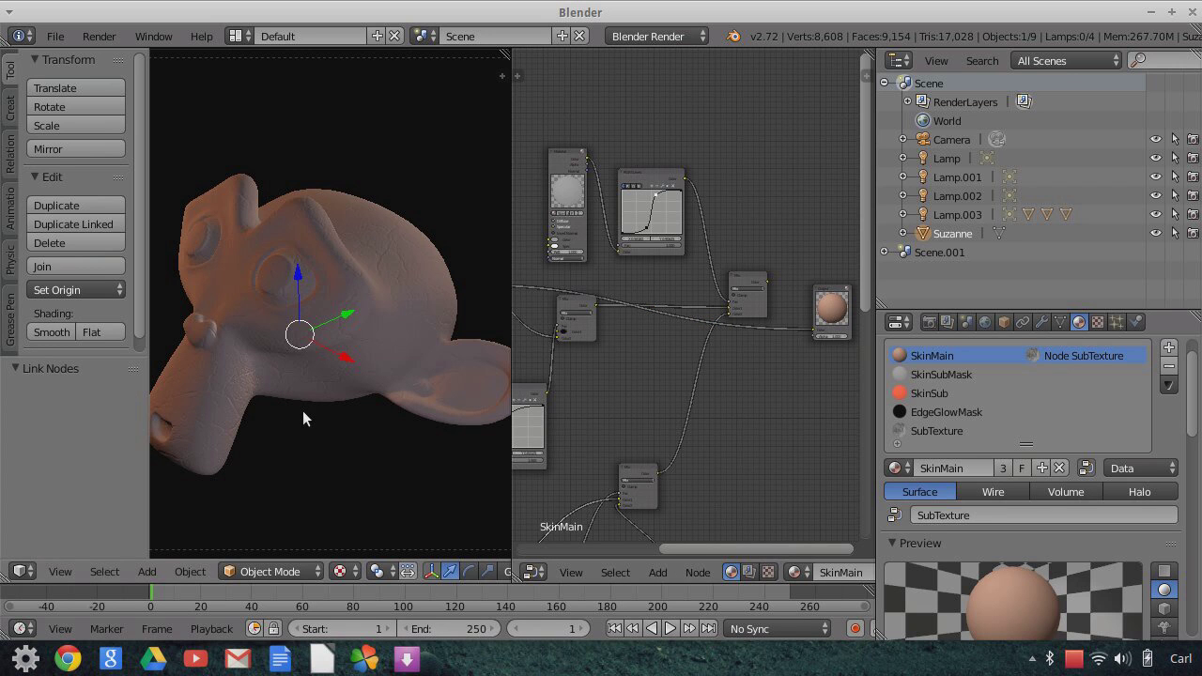
pyautogui.scroll(1, 630, 357)
pyautogui.moveTo(580, 307); pyautogui.dragTo(833, 341)
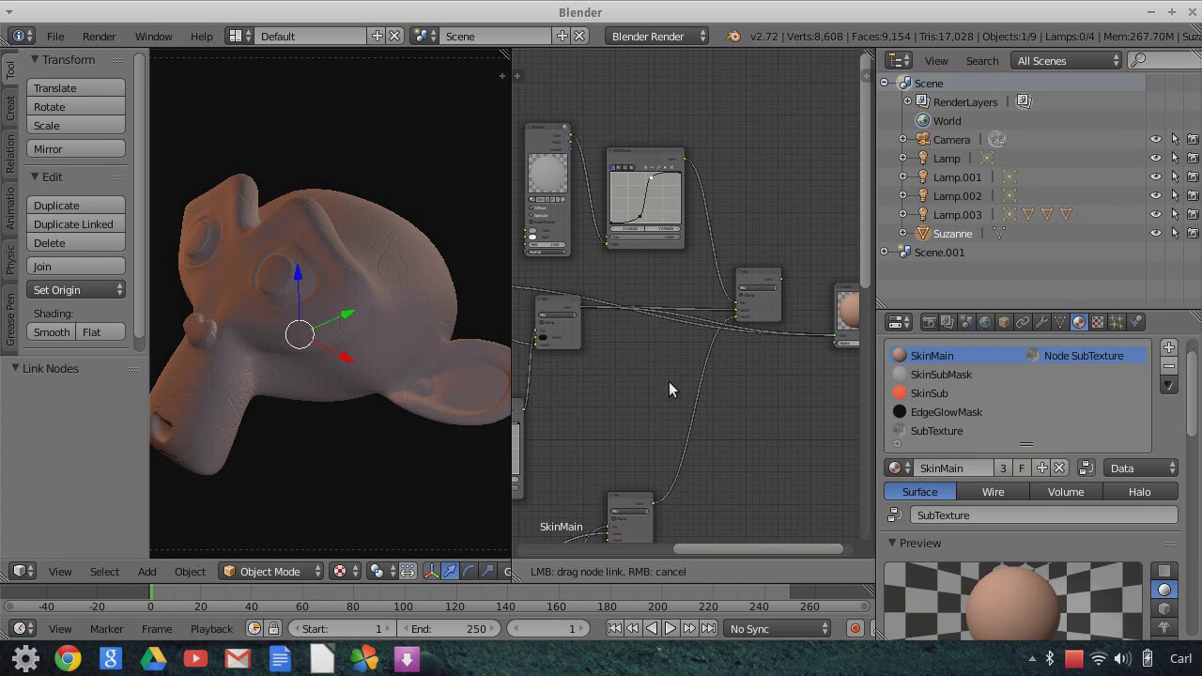
pyautogui.moveTo(669, 382); pyautogui.dragTo(667, 379)
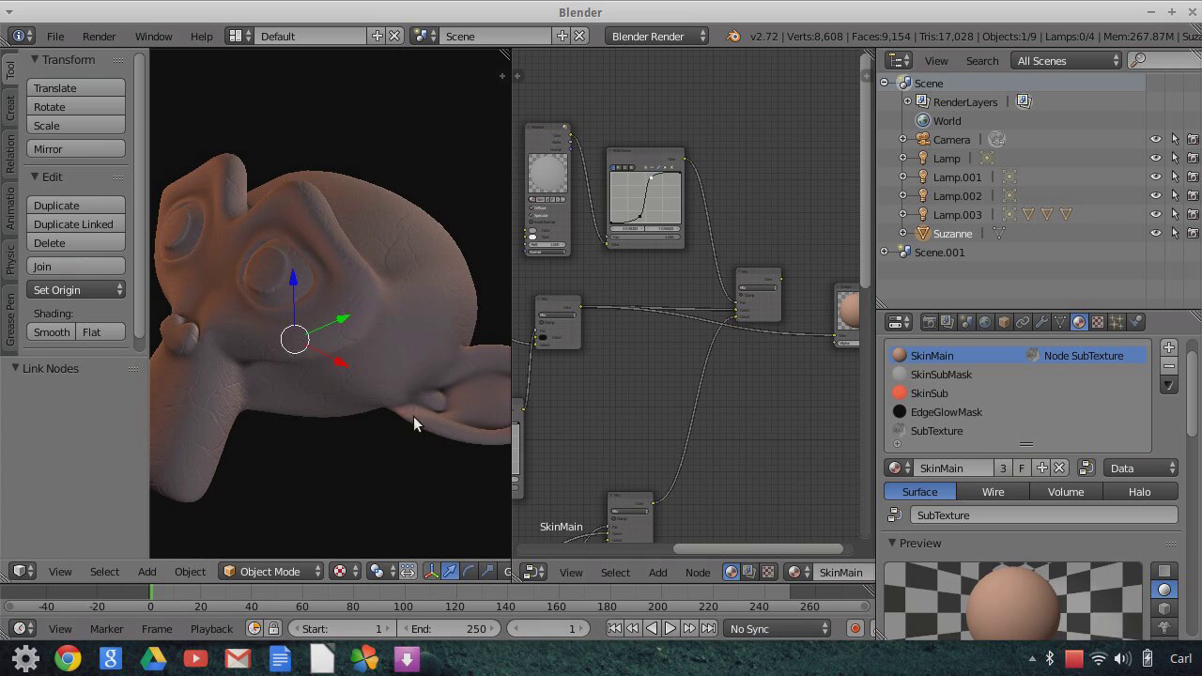
# Examine the edge shading and fine cracks on Suzanne's skin, comparing close and distant views
pyautogui.scroll(-2, 441, 404)
pyautogui.scroll(2, 188, 356)
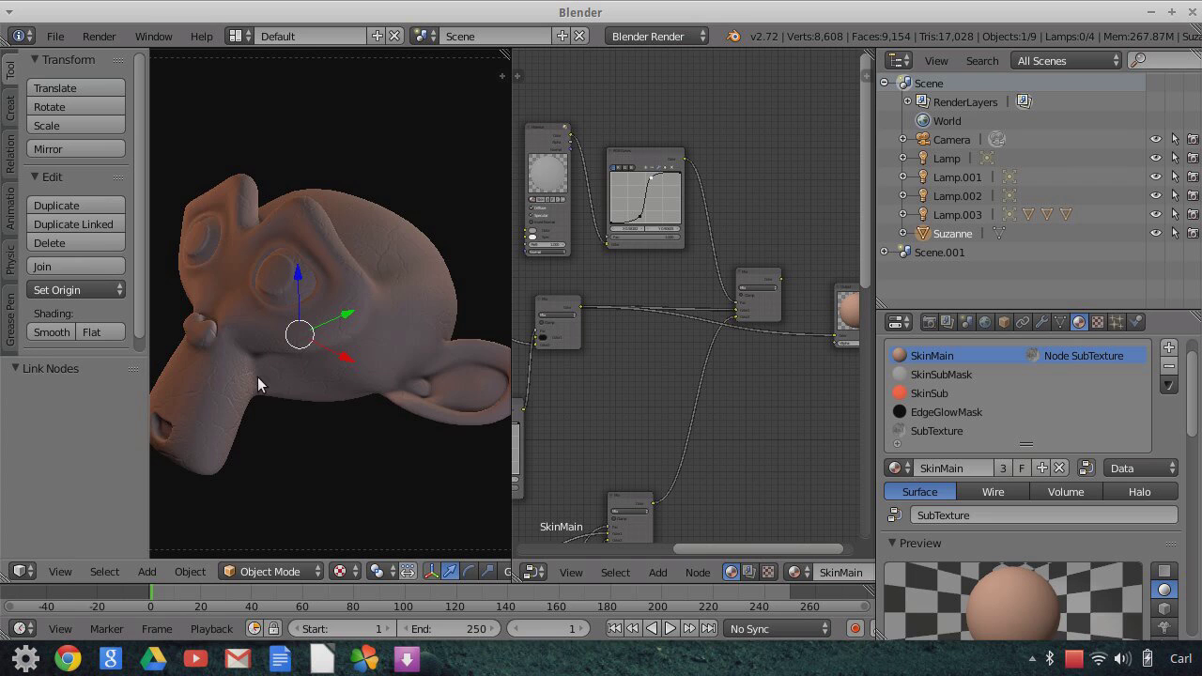
pyautogui.moveTo(257, 377); pyautogui.dragTo(313, 405, button='middle')
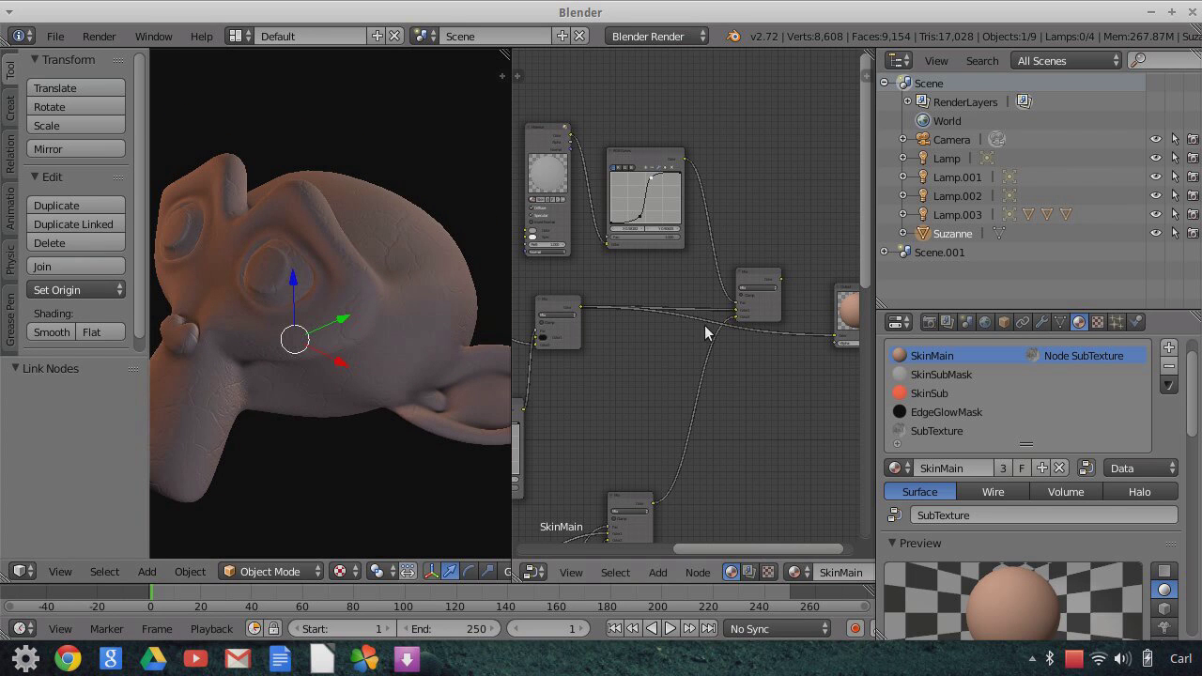
pyautogui.scroll(2, 336, 350)
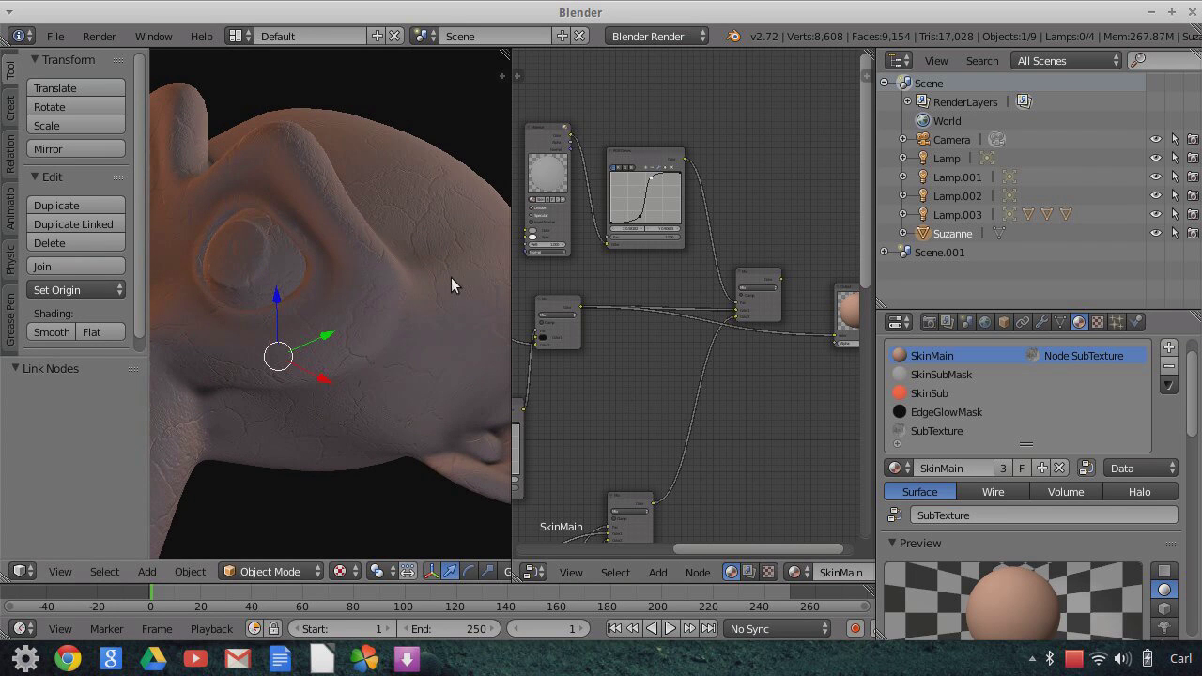
pyautogui.scroll(-2, 350, 259)
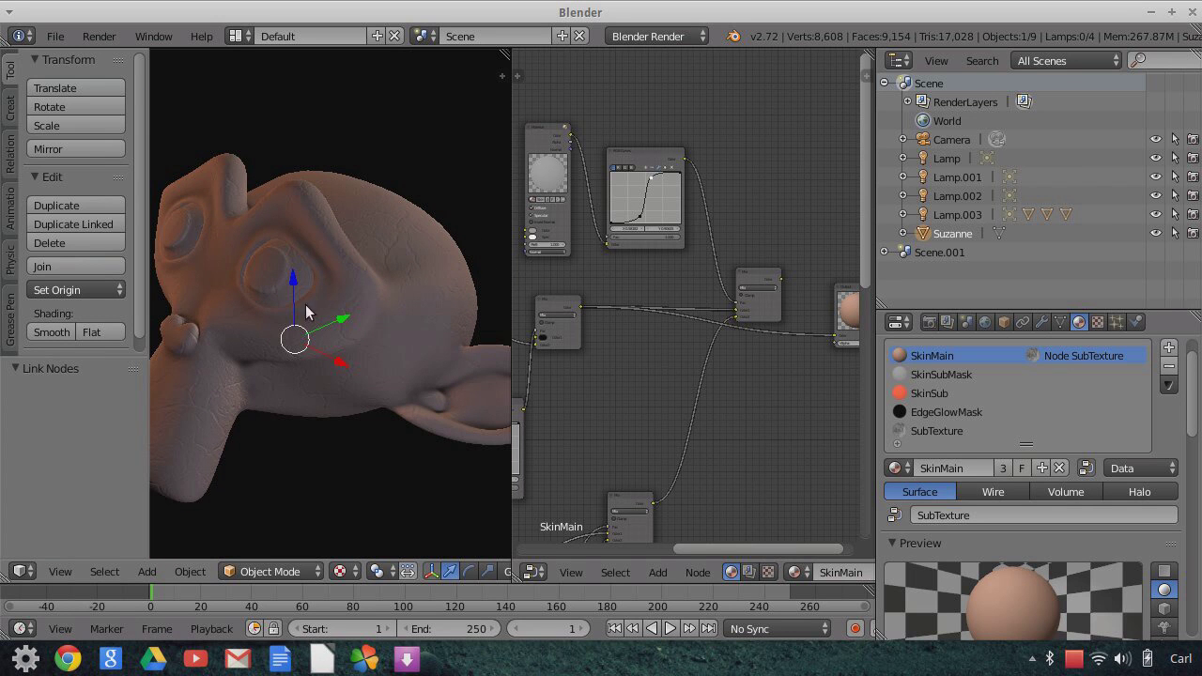
pyautogui.scroll(2, 351, 330)
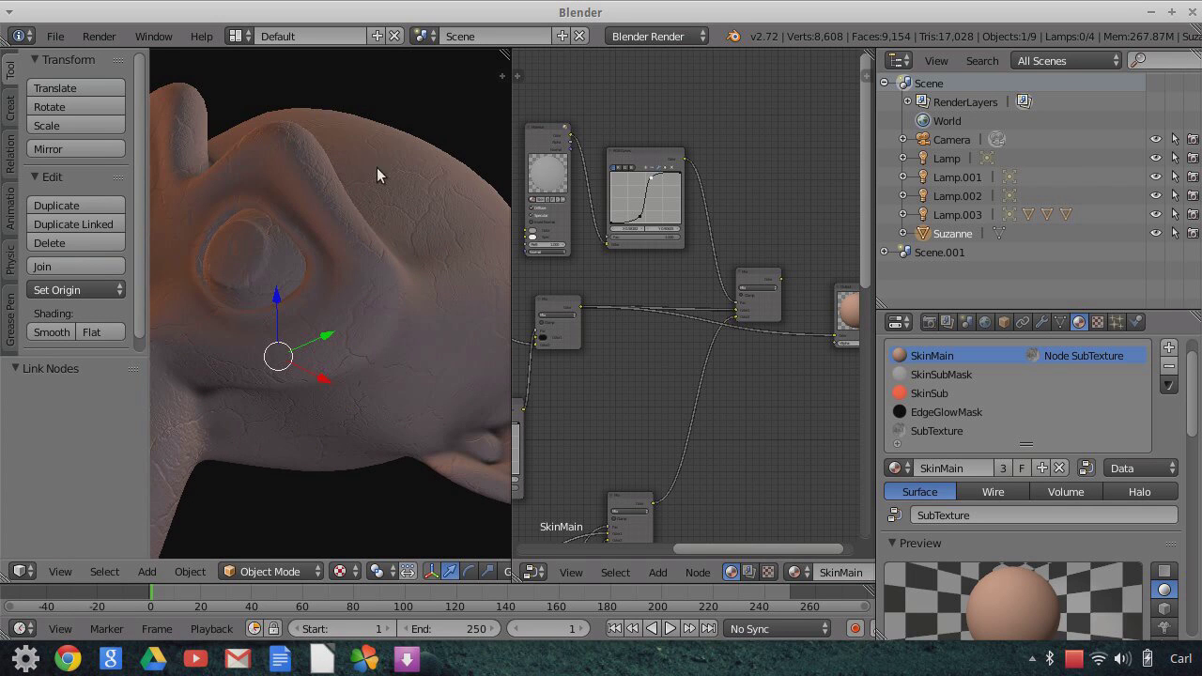
pyautogui.moveTo(362, 337); pyautogui.dragTo(441, 364, button='middle')
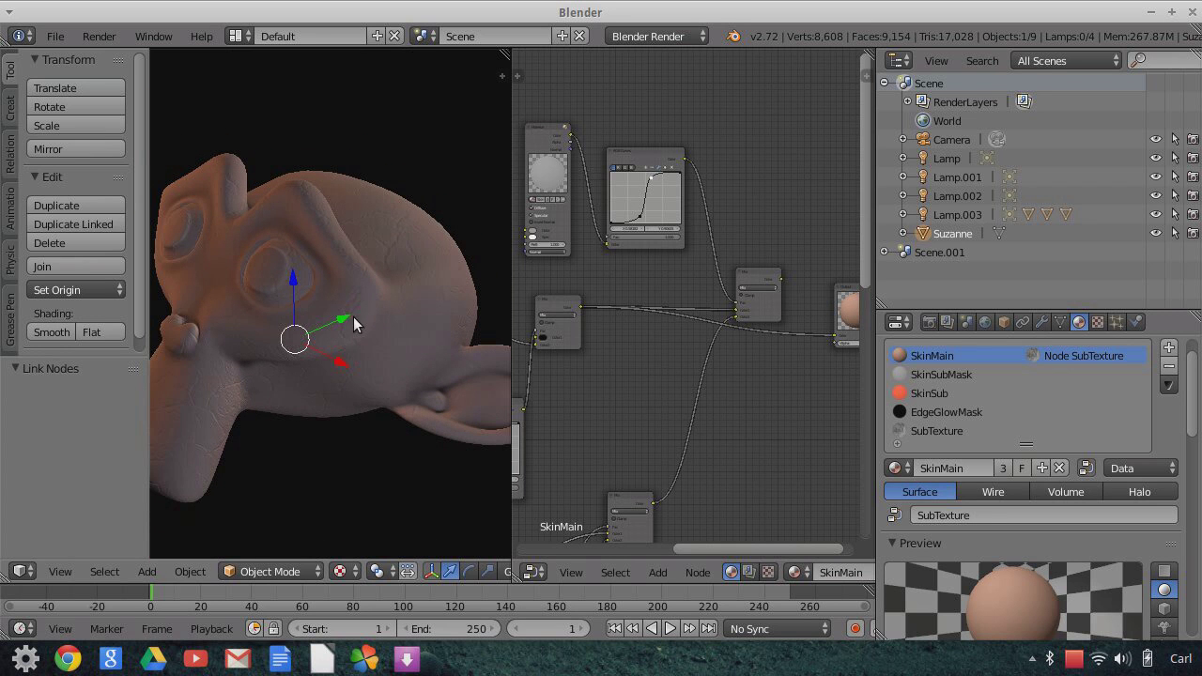
# Examine the lower node branch with the black material, its RGB Curves and Mix nodes, and how it reaches the final Mix
pyautogui.moveTo(550, 384); pyautogui.dragTo(569, 278, button='middle')
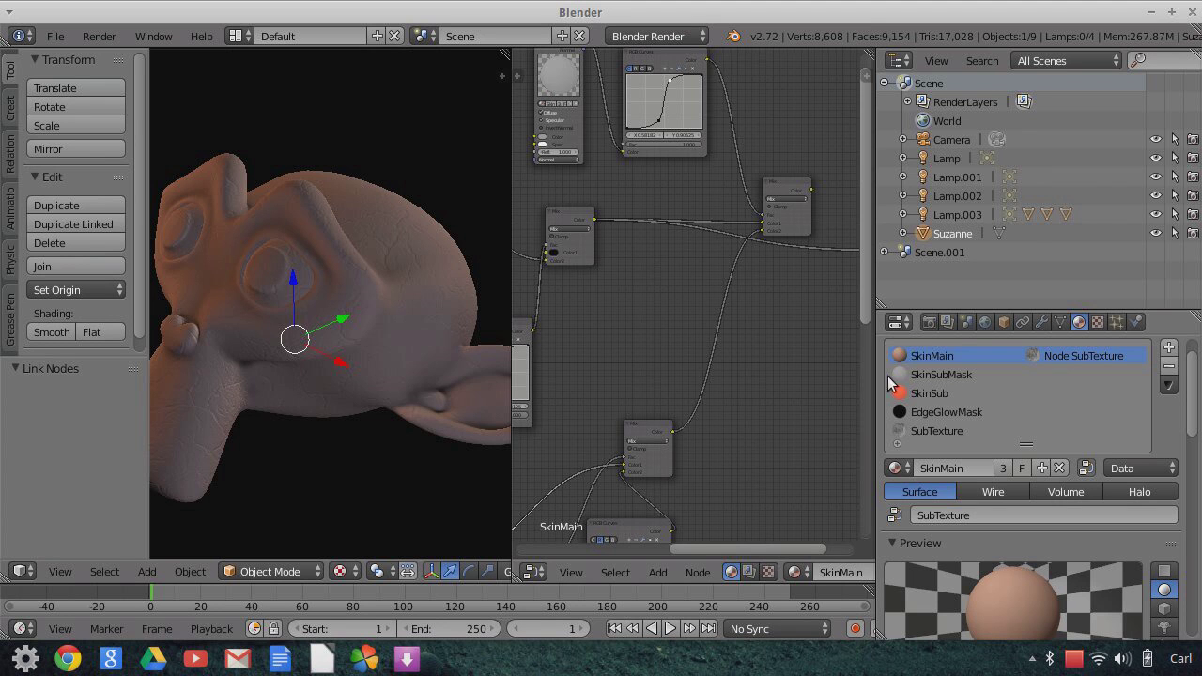
pyautogui.moveTo(630, 341); pyautogui.dragTo(719, 476, button='middle')
pyautogui.scroll(2, 642, 430)
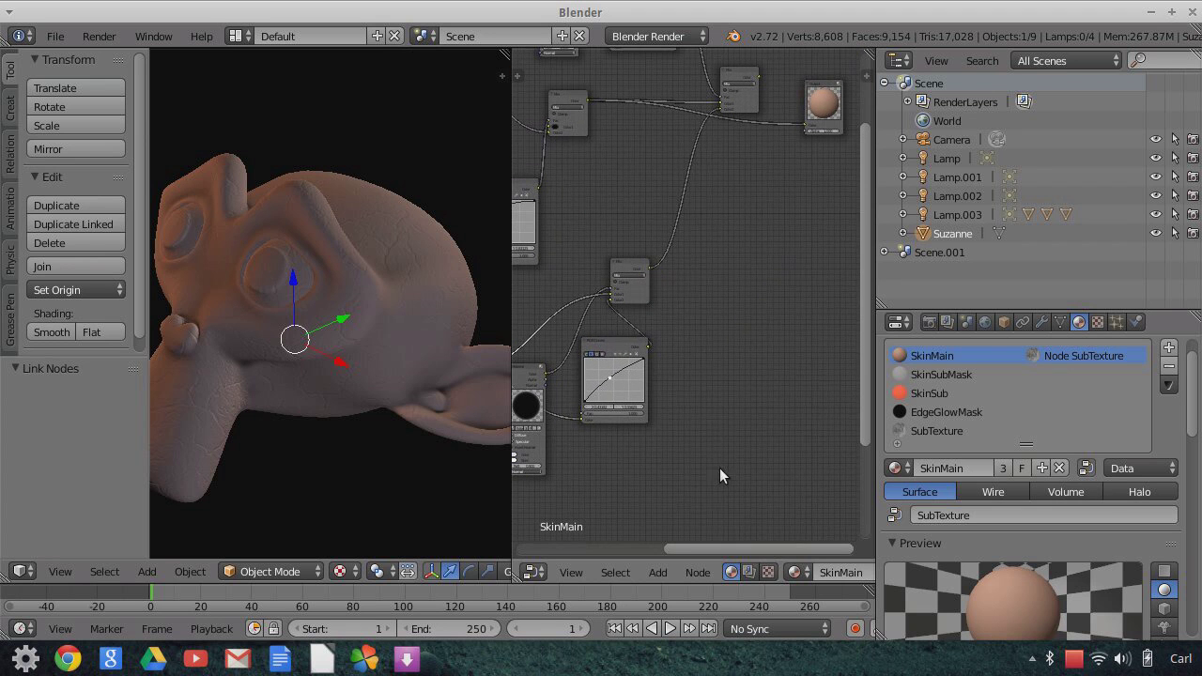
pyautogui.moveTo(725, 338); pyautogui.dragTo(741, 344, button='middle')
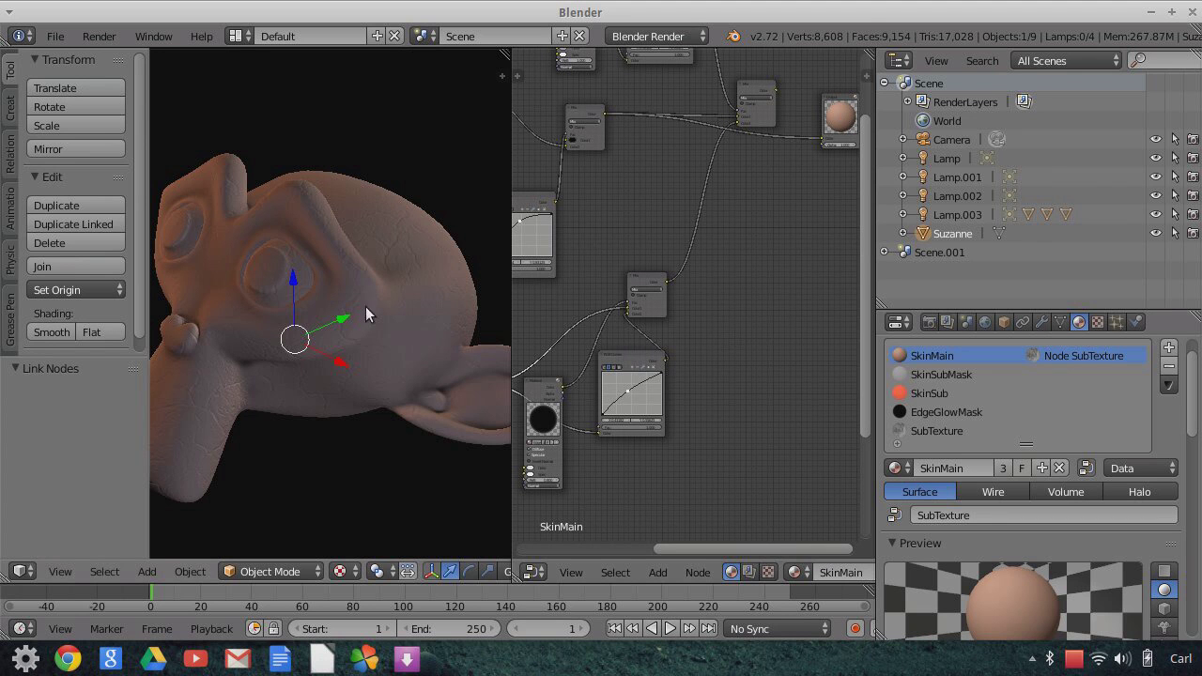
pyautogui.scroll(-2, 409, 328)
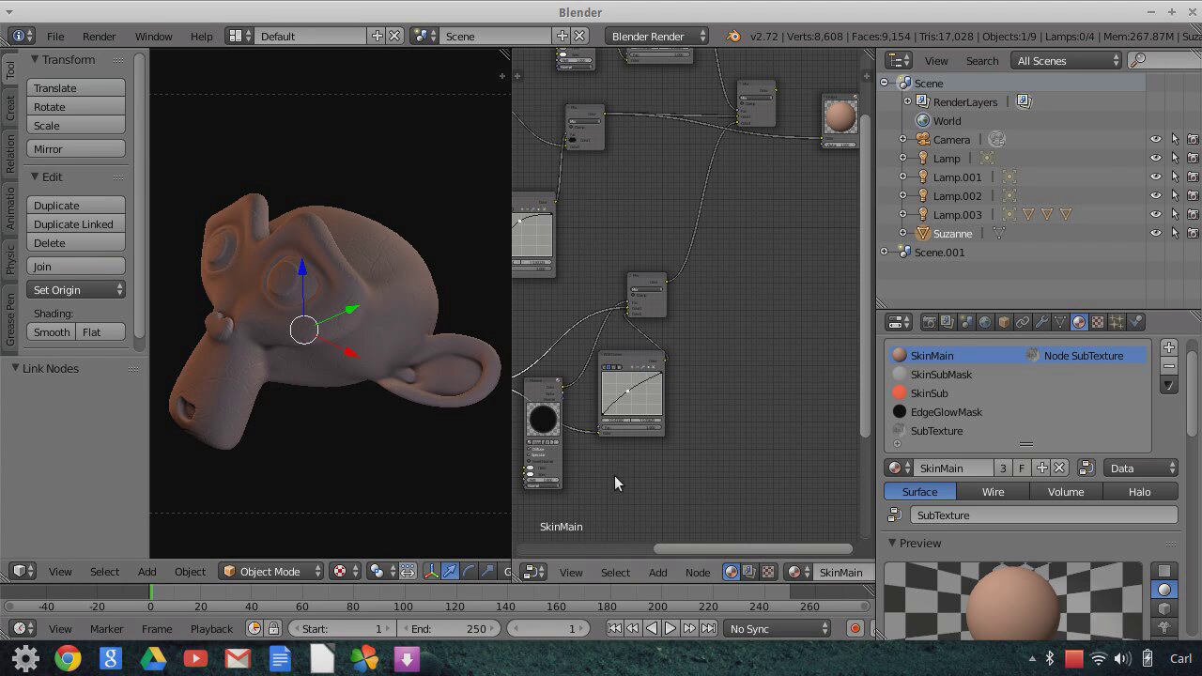
pyautogui.moveTo(614, 483); pyautogui.dragTo(743, 408, button='middle')
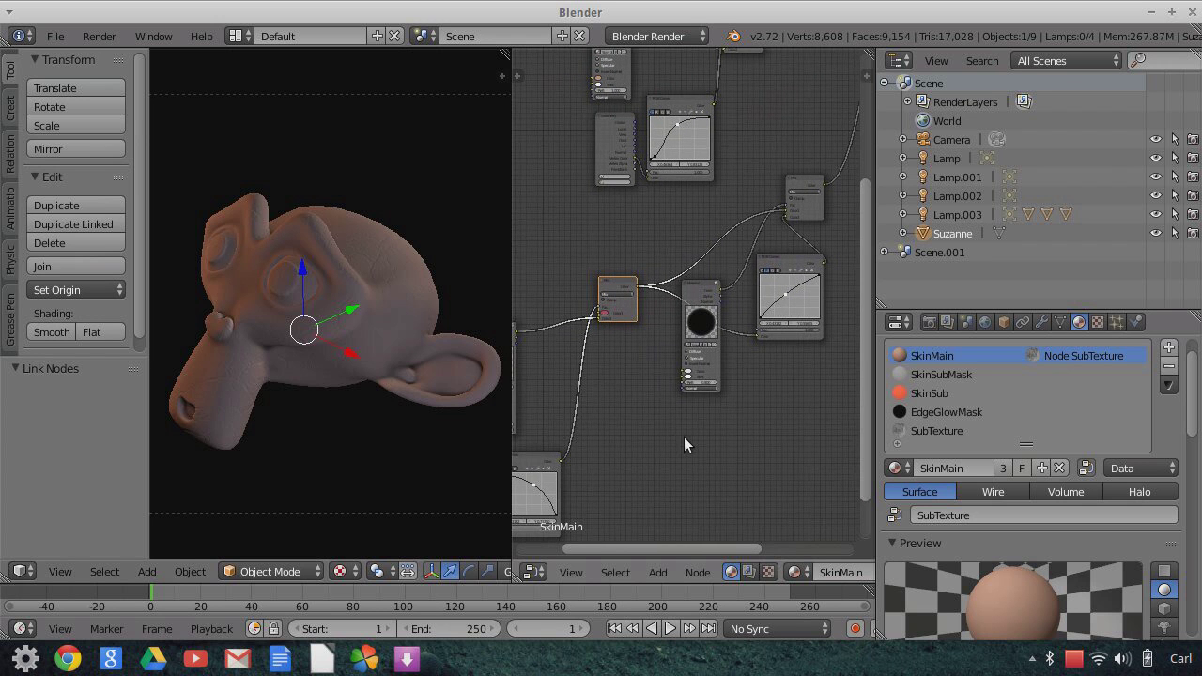
pyautogui.moveTo(684, 436); pyautogui.dragTo(629, 515, button='middle')
pyautogui.moveTo(799, 325); pyautogui.dragTo(531, 497, button='middle')
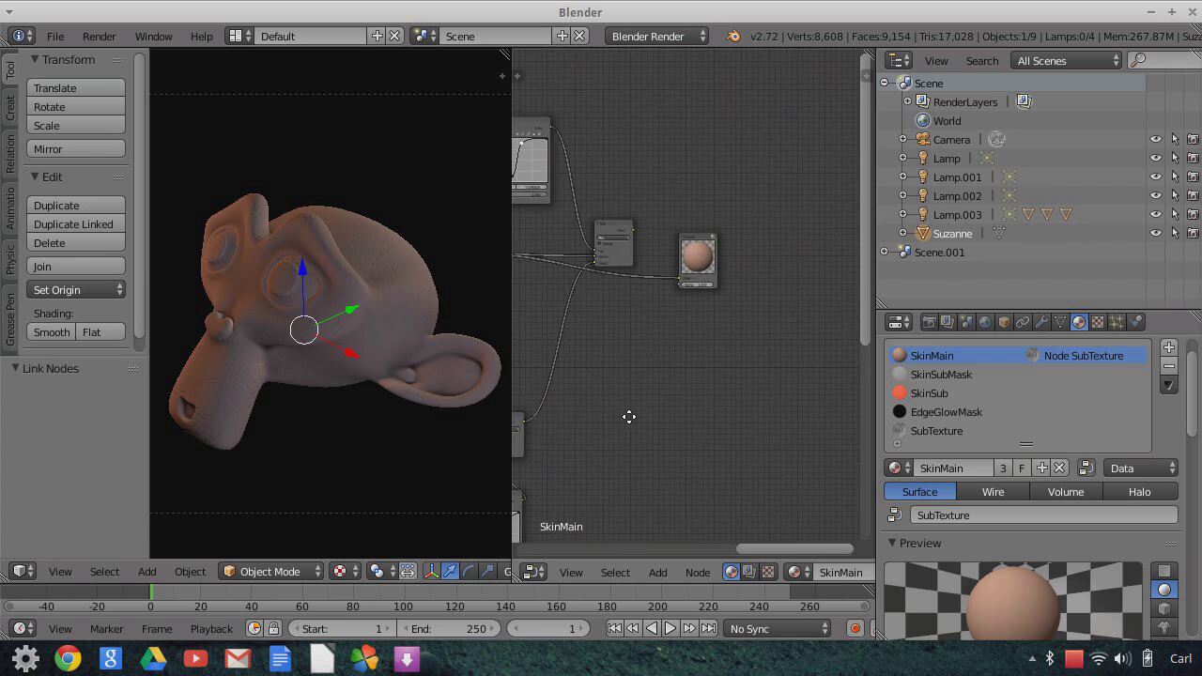
# Link the grey mask material node's Color directly to the Output node to preview the unadjusted mask on Suzanne
pyautogui.moveTo(628, 416); pyautogui.dragTo(716, 448, button='middle')
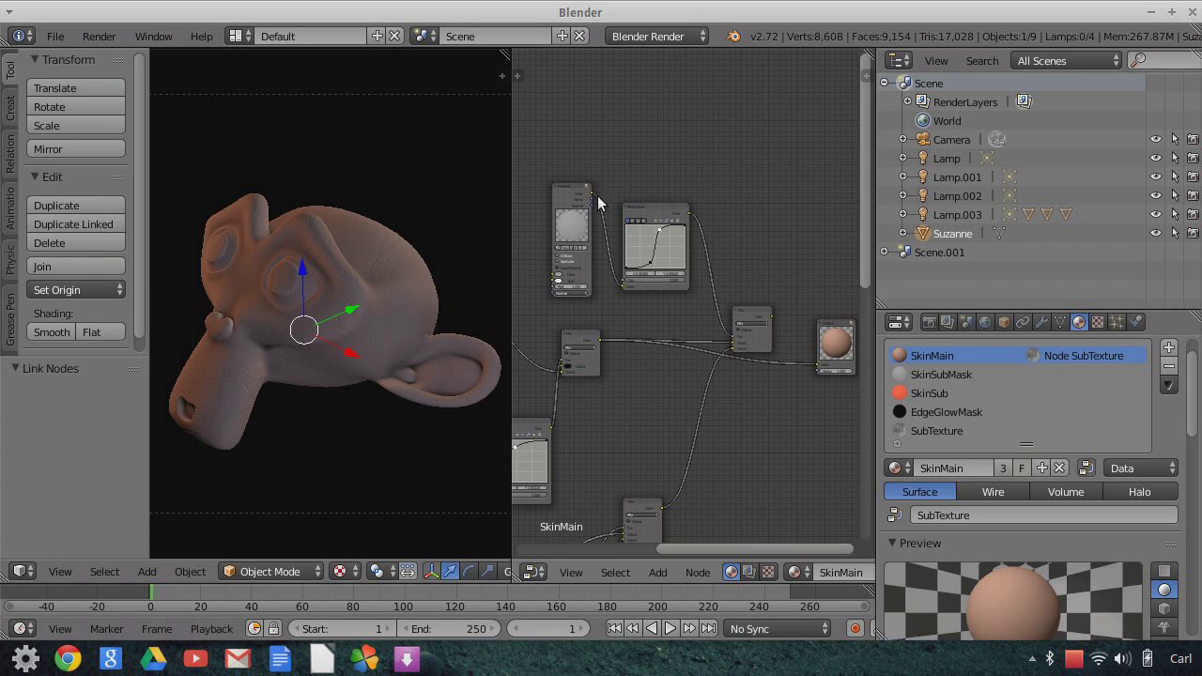
pyautogui.moveTo(593, 194); pyautogui.dragTo(819, 368)
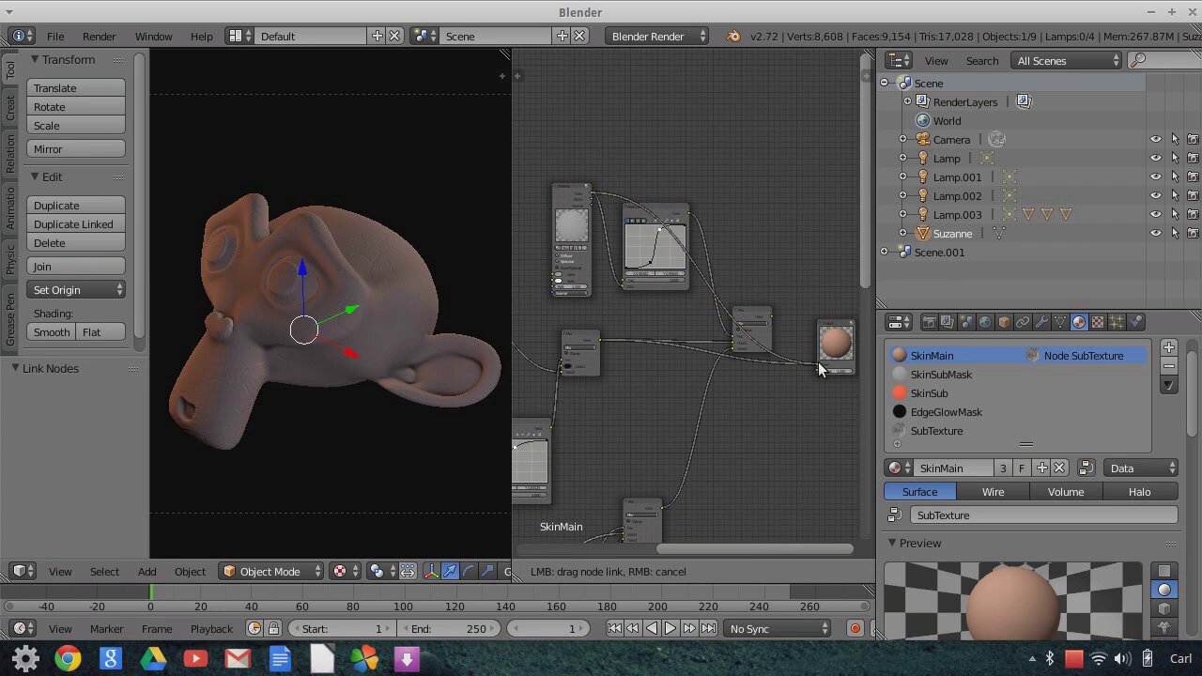
pyautogui.moveTo(500, 390); pyautogui.dragTo(501, 390)
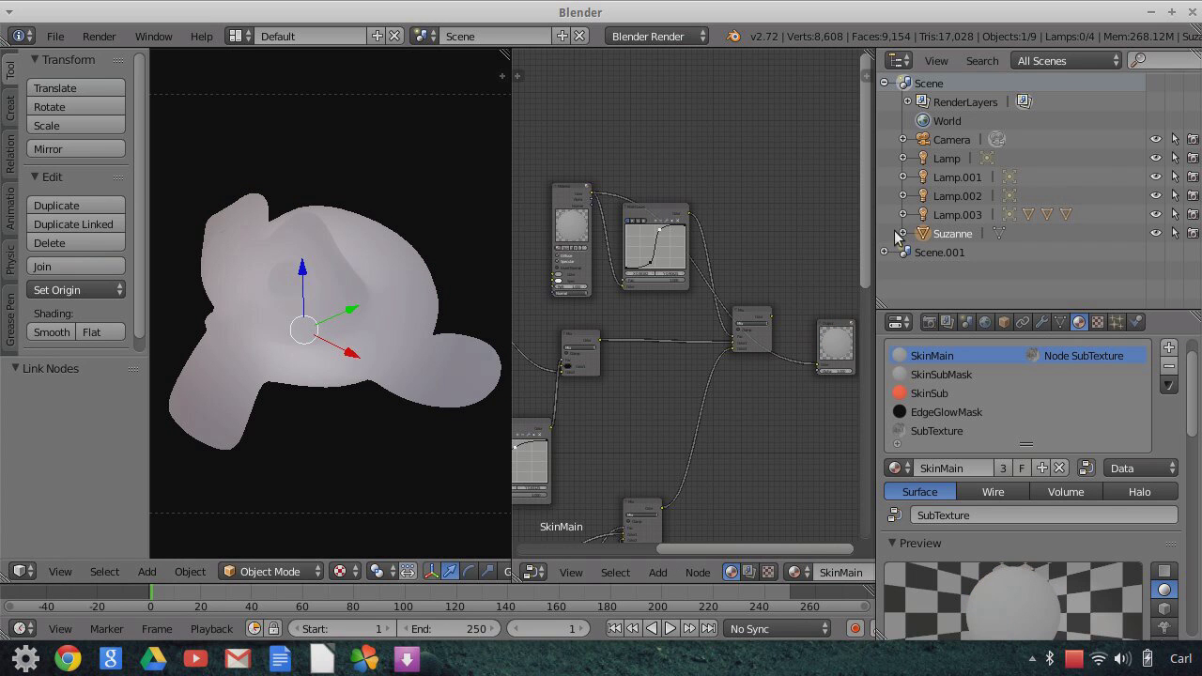
# Select Lamp.003 and move it beside Suzanne's ear, including about 1.937 along X and 0.686 along Y
pyautogui.click(944, 214)
pyautogui.moveTo(357, 329); pyautogui.dragTo(318, 303)
pyautogui.moveTo(278, 230)
pyautogui.mouseDown()
pyautogui.moveTo(311, 448)
pyautogui.moveTo(271, 140)
pyautogui.moveTo(316, 419)
pyautogui.moveTo(287, 258)
pyautogui.mouseUp()
pyautogui.moveTo(329, 336); pyautogui.dragTo(430, 371)
pyautogui.scroll(-5, 433, 373)
pyautogui.moveTo(433, 373); pyautogui.dragTo(310, 382, button='middle')
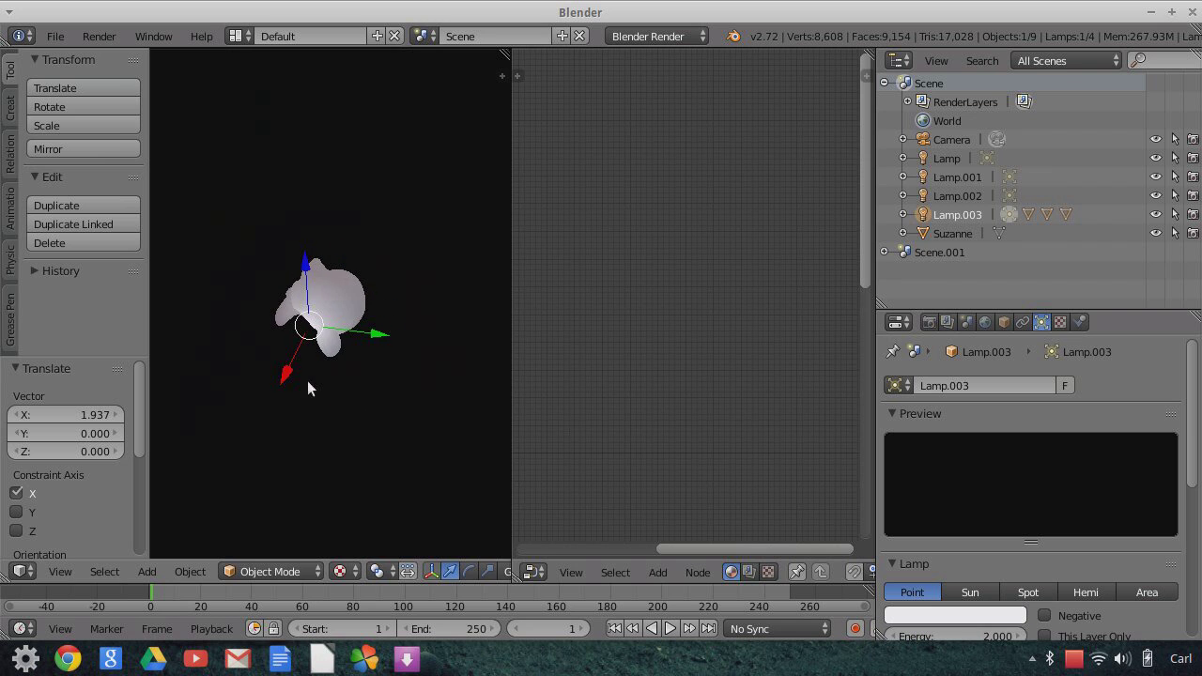
pyautogui.moveTo(364, 338); pyautogui.dragTo(387, 376)
pyautogui.moveTo(389, 383); pyautogui.dragTo(439, 360, button='middle')
pyautogui.scroll(2, 325, 406)
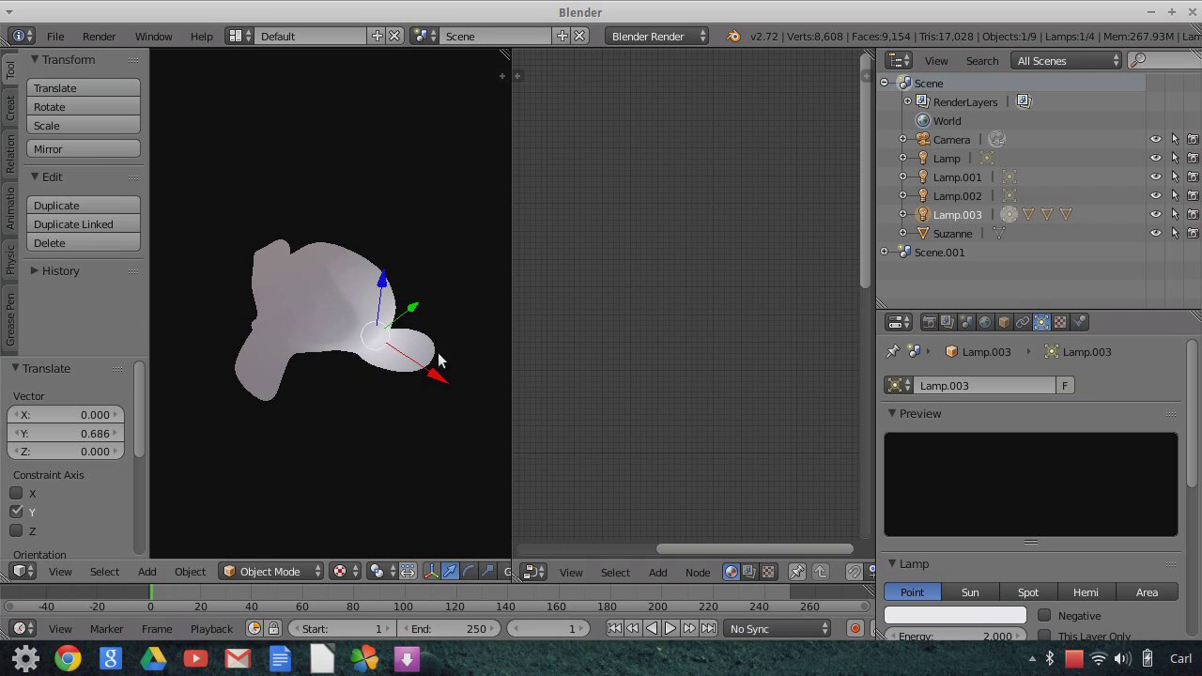
# Select Suzanne, link the grey mask's RGB Curves Color directly to the Output node, and inspect the contrasted mask around the ear
pyautogui.rightClick(317, 299)
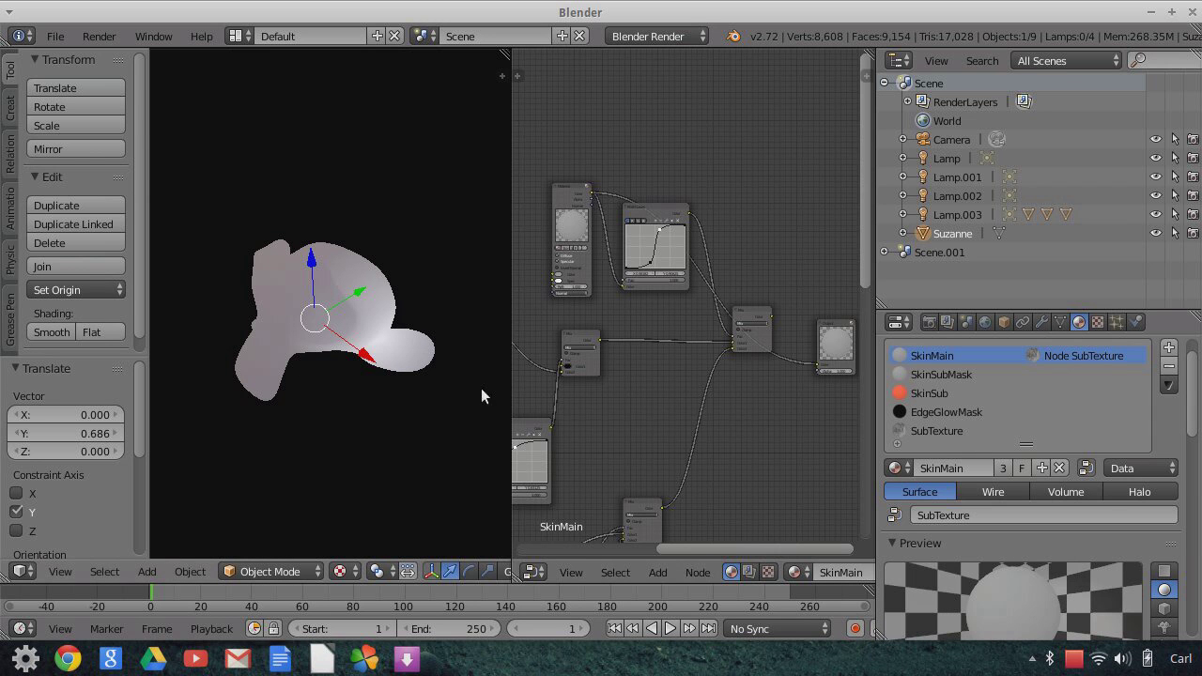
pyautogui.scroll(3, 589, 423)
pyautogui.moveTo(587, 430); pyautogui.dragTo(666, 311, button='middle')
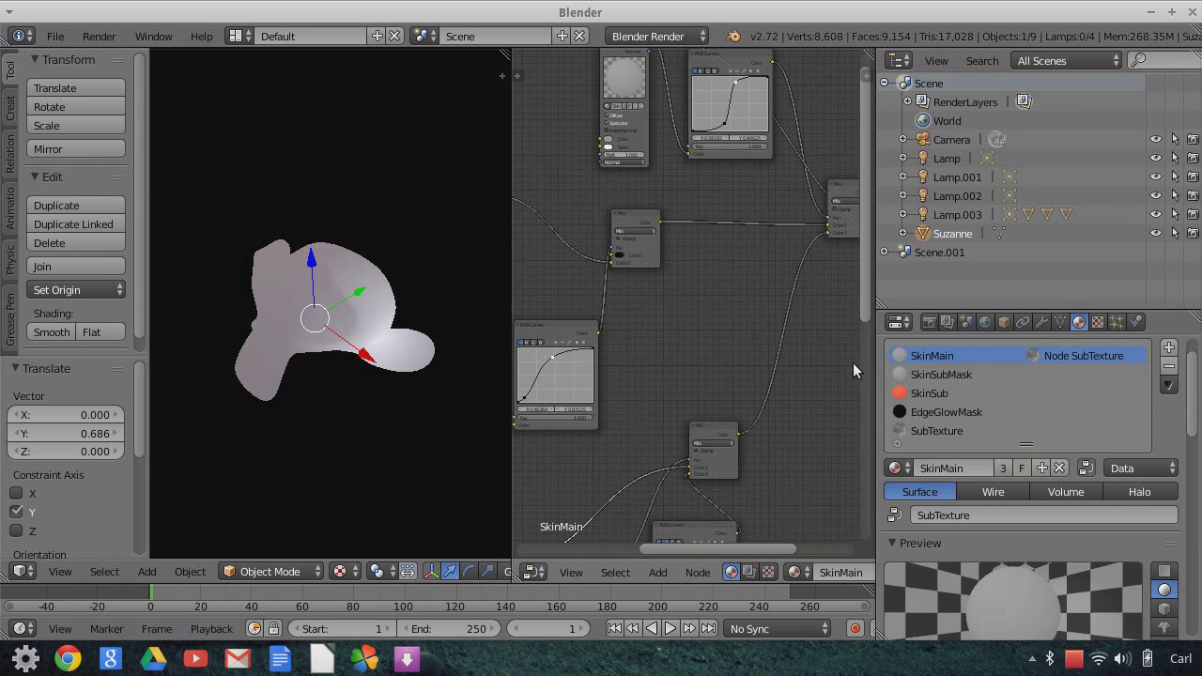
pyautogui.scroll(-1, 627, 392)
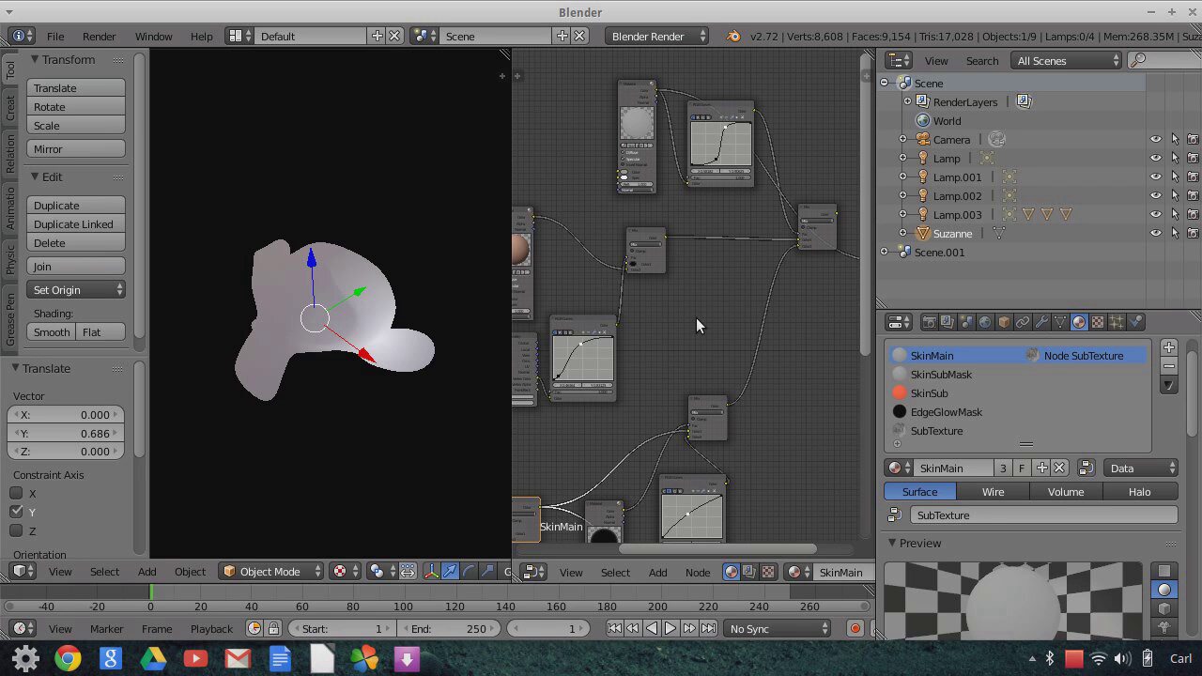
pyautogui.moveTo(696, 326); pyautogui.dragTo(623, 357, button='middle')
pyautogui.scroll(2, 690, 266)
pyautogui.moveTo(689, 266); pyautogui.dragTo(658, 326, button='middle')
pyautogui.scroll(-1, 565, 307)
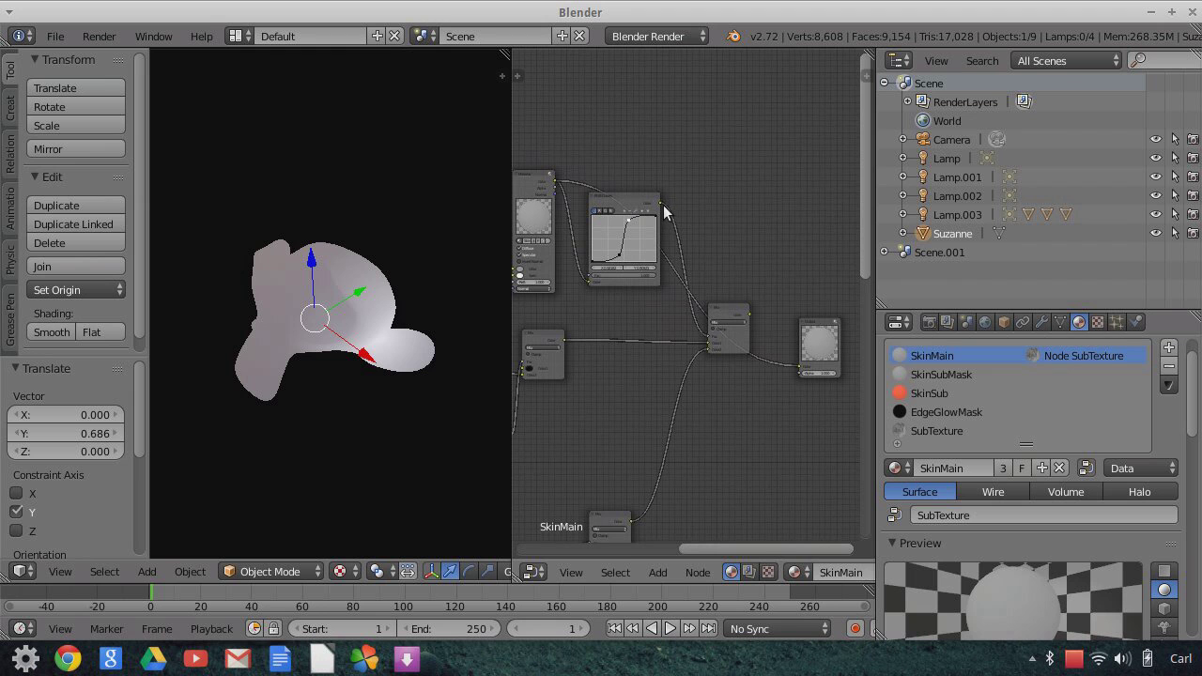
pyautogui.moveTo(661, 201); pyautogui.dragTo(797, 366)
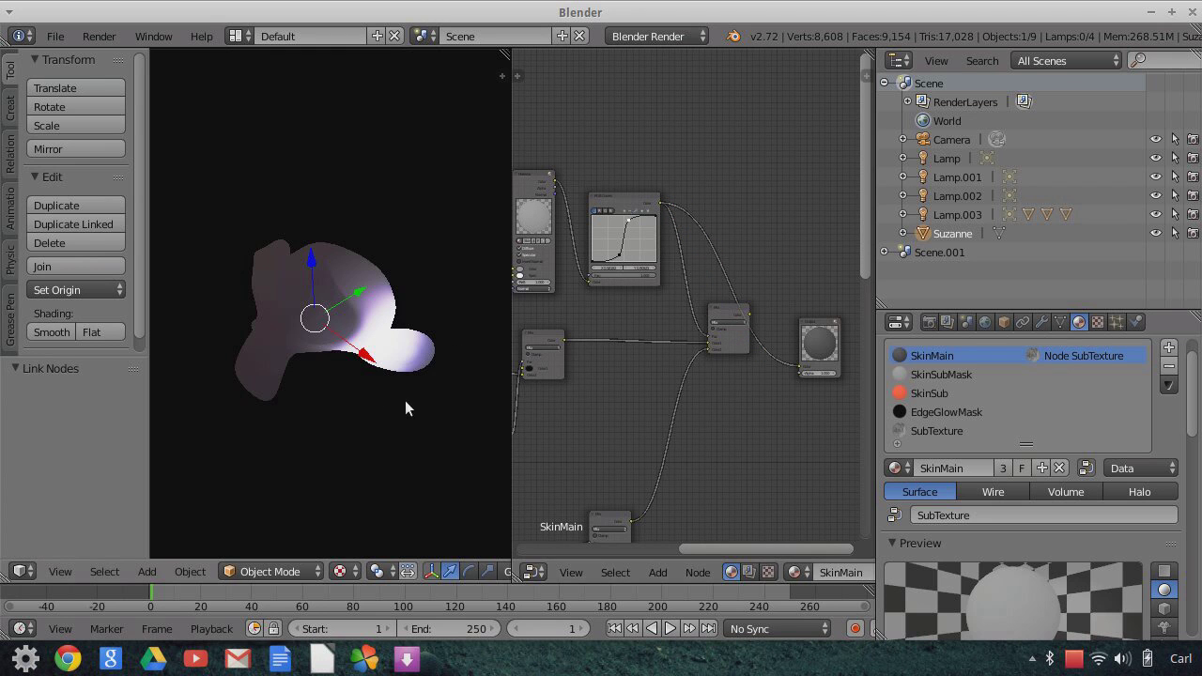
pyautogui.scroll(2, 400, 403)
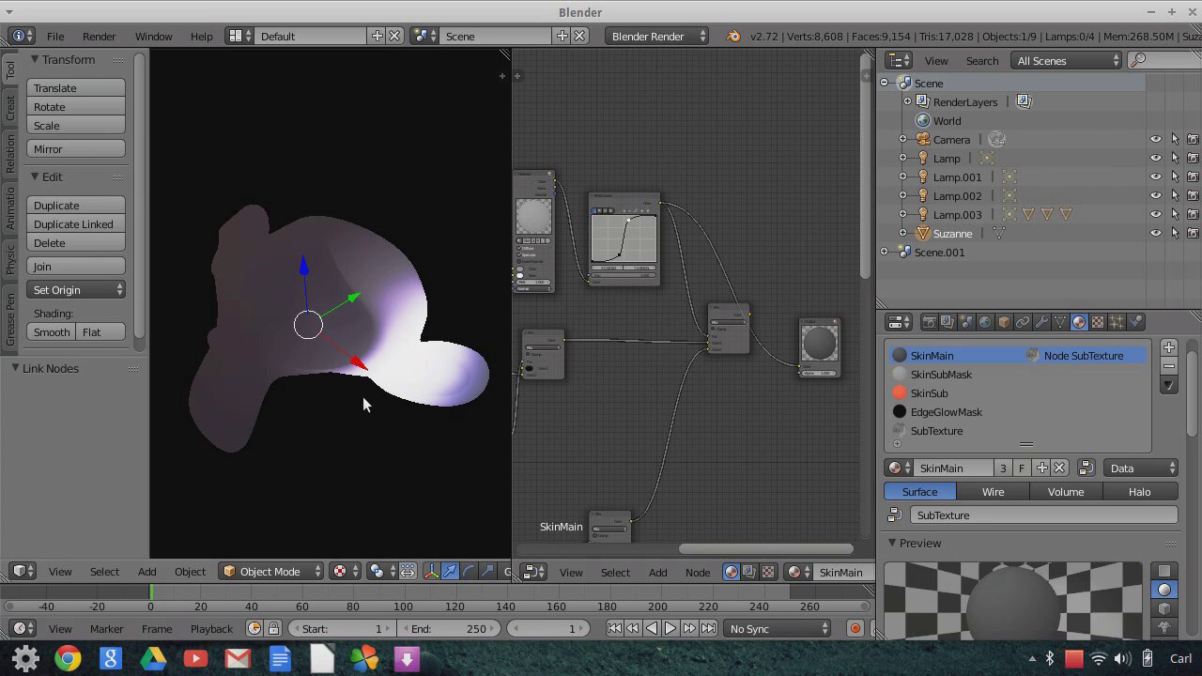
pyautogui.scroll(-2, 363, 398)
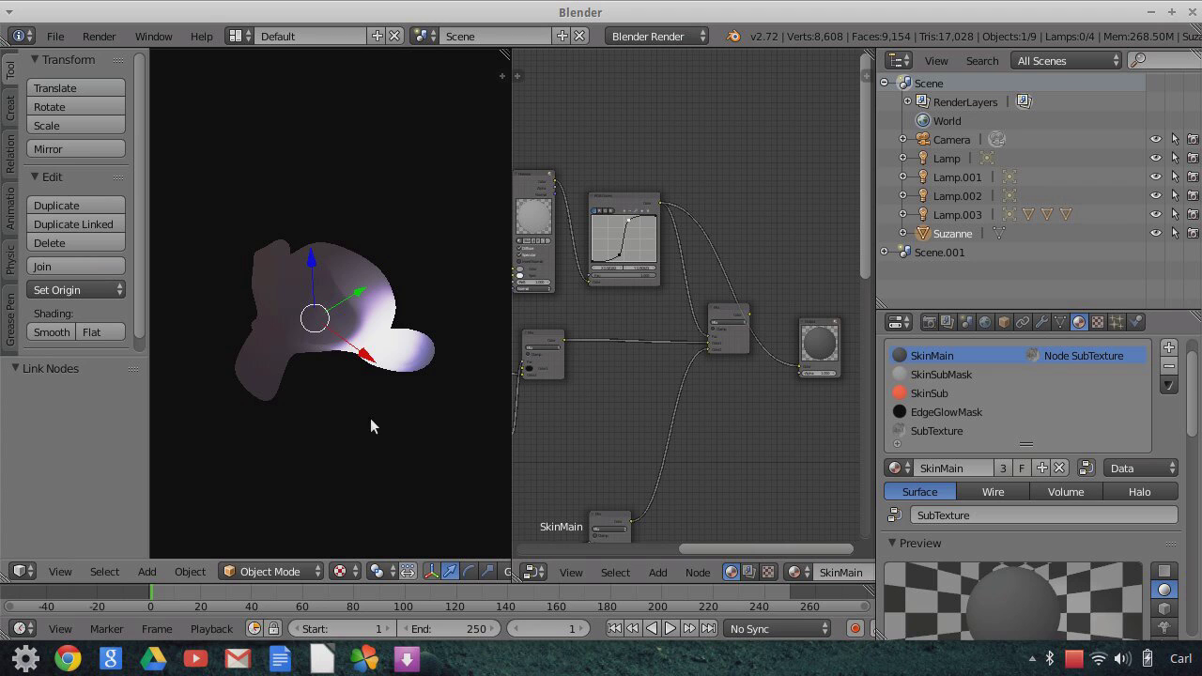
pyautogui.scroll(3, 367, 428)
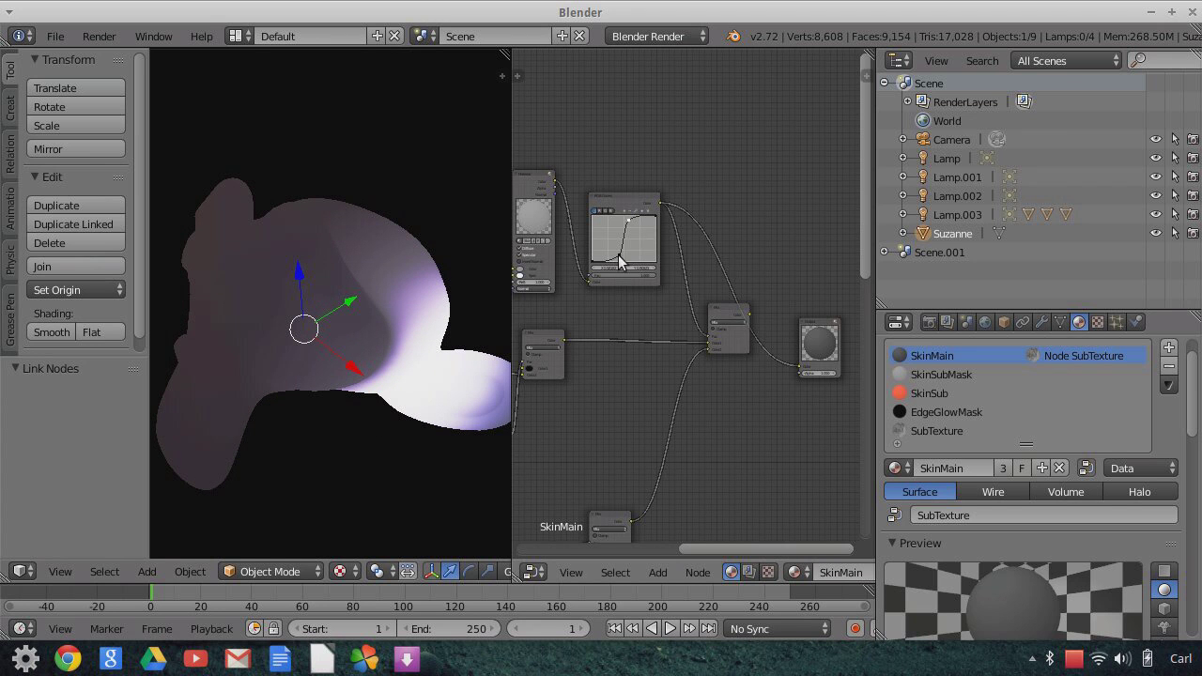
# Examine the contrasted subsurface mask on Suzanne's head and ear both close up and from further away
pyautogui.scroll(-1, 413, 393)
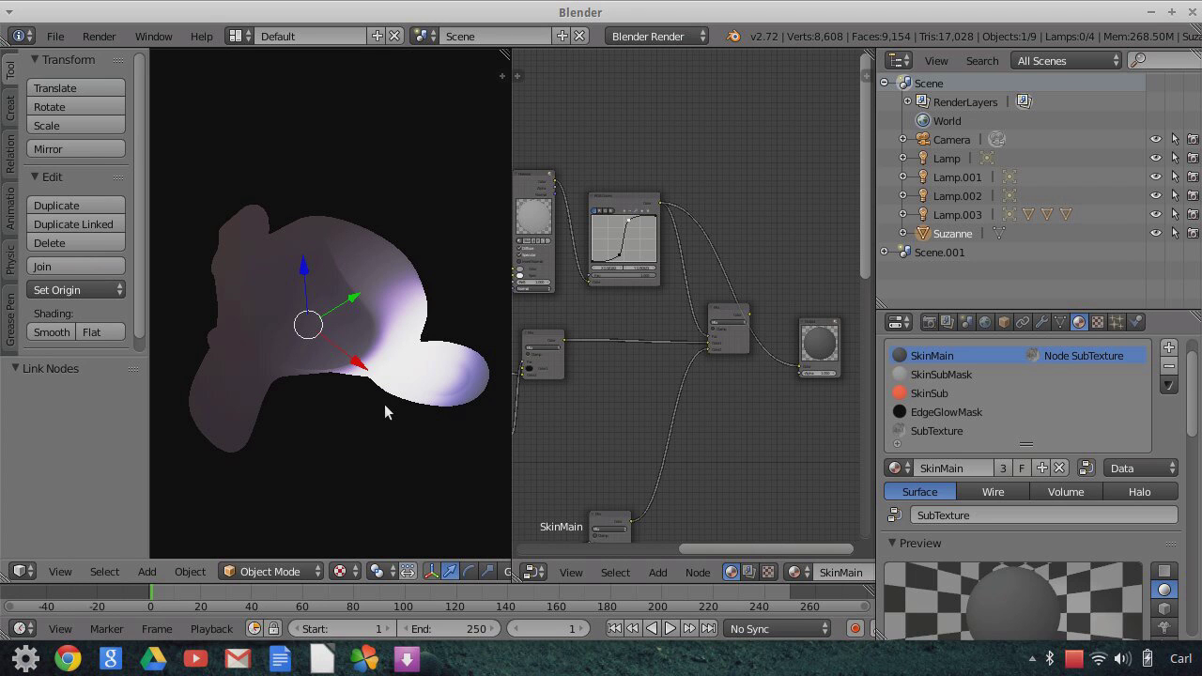
pyautogui.scroll(3, 384, 404)
pyautogui.scroll(-2, 384, 404)
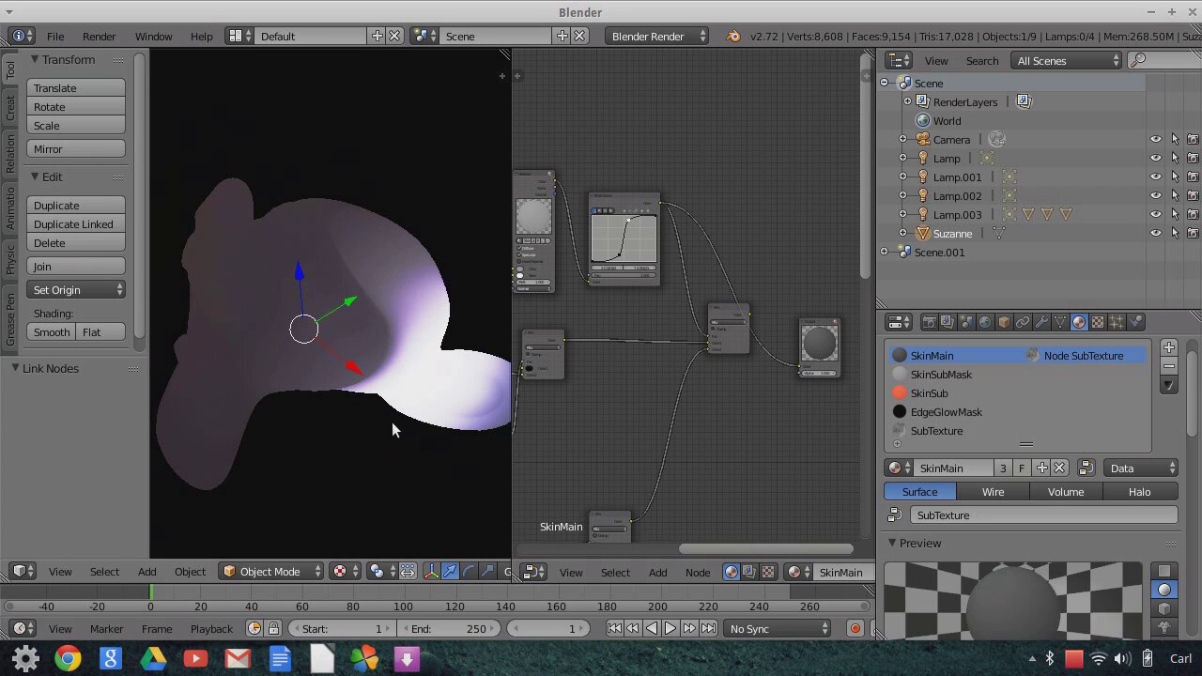
pyautogui.scroll(-1, 394, 421)
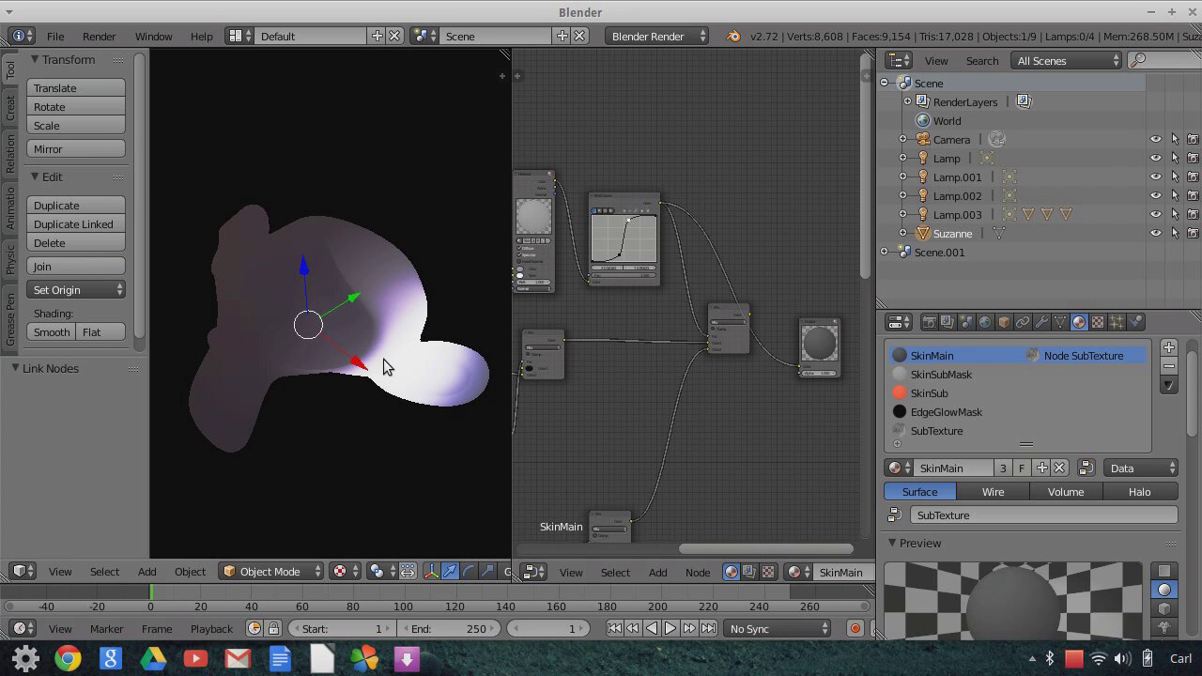
pyautogui.scroll(4, 383, 366)
pyautogui.scroll(-3, 383, 366)
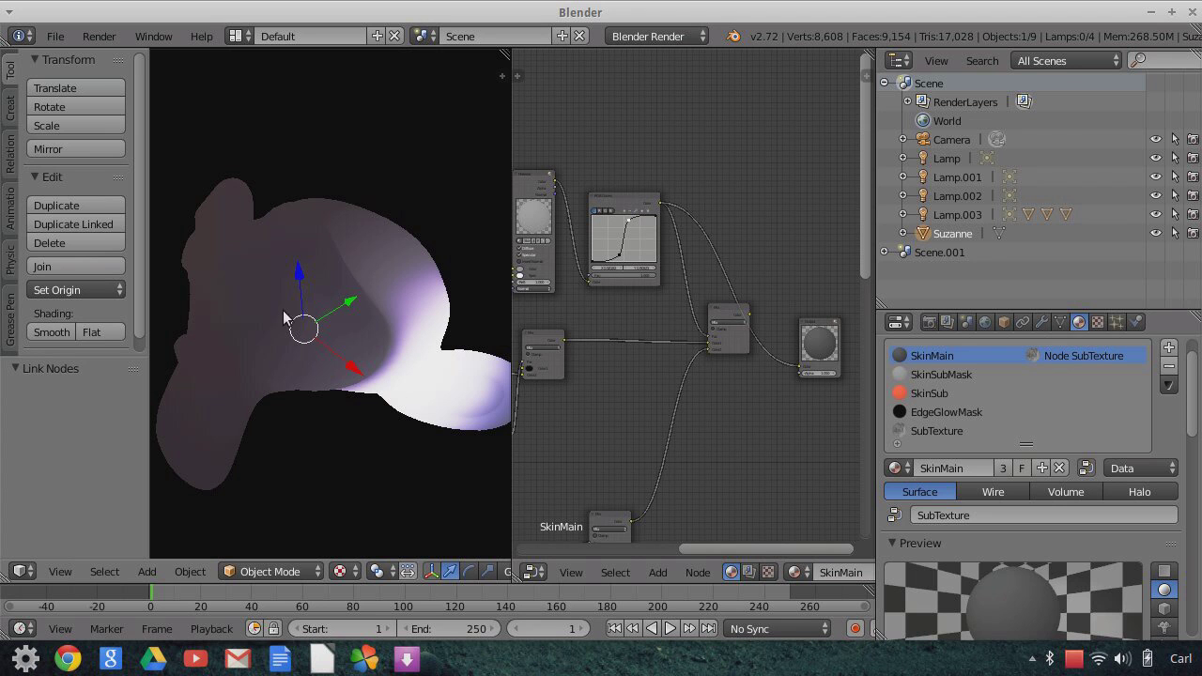
pyautogui.scroll(3, 379, 343)
pyautogui.scroll(-3, 379, 343)
# Link the red SkinSub material node's Color directly to the Output node and inspect the plain subsurface colour around Suzanne's ear
pyautogui.scroll(-1, 375, 344)
pyautogui.moveTo(815, 418); pyautogui.dragTo(835, 279, button='middle')
pyautogui.moveTo(622, 397); pyautogui.dragTo(705, 432, button='middle')
pyautogui.scroll(-2, 703, 432)
pyautogui.moveTo(652, 464); pyautogui.dragTo(732, 422, button='middle')
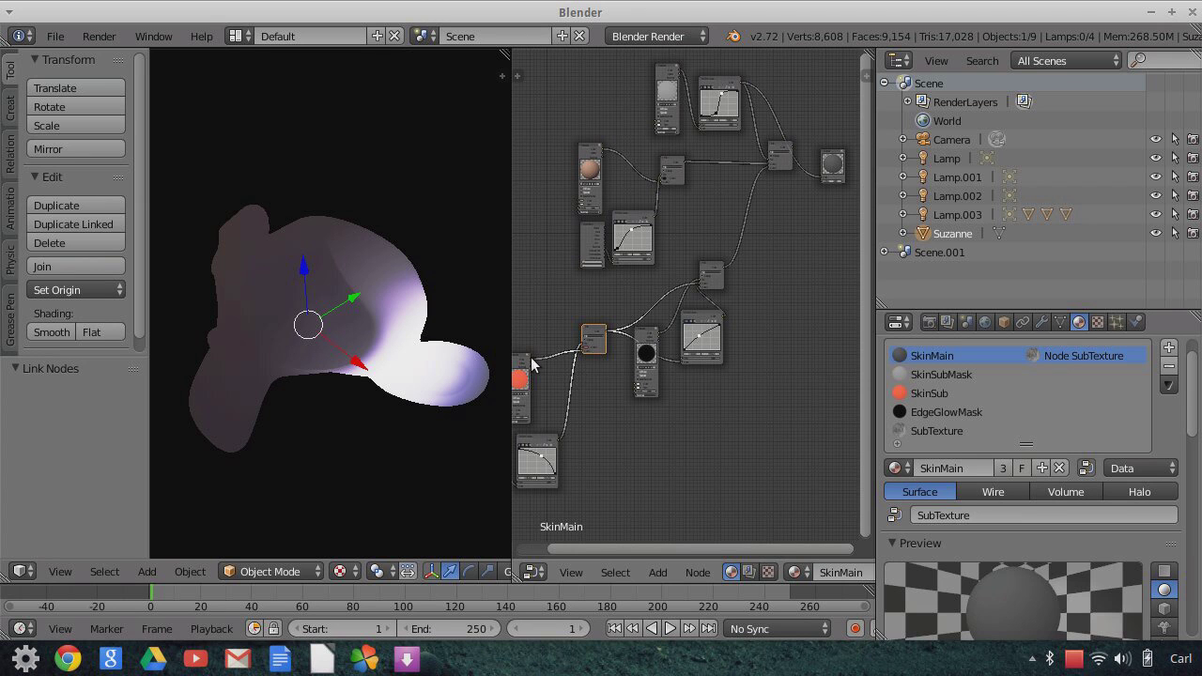
pyautogui.moveTo(531, 356); pyautogui.dragTo(821, 182)
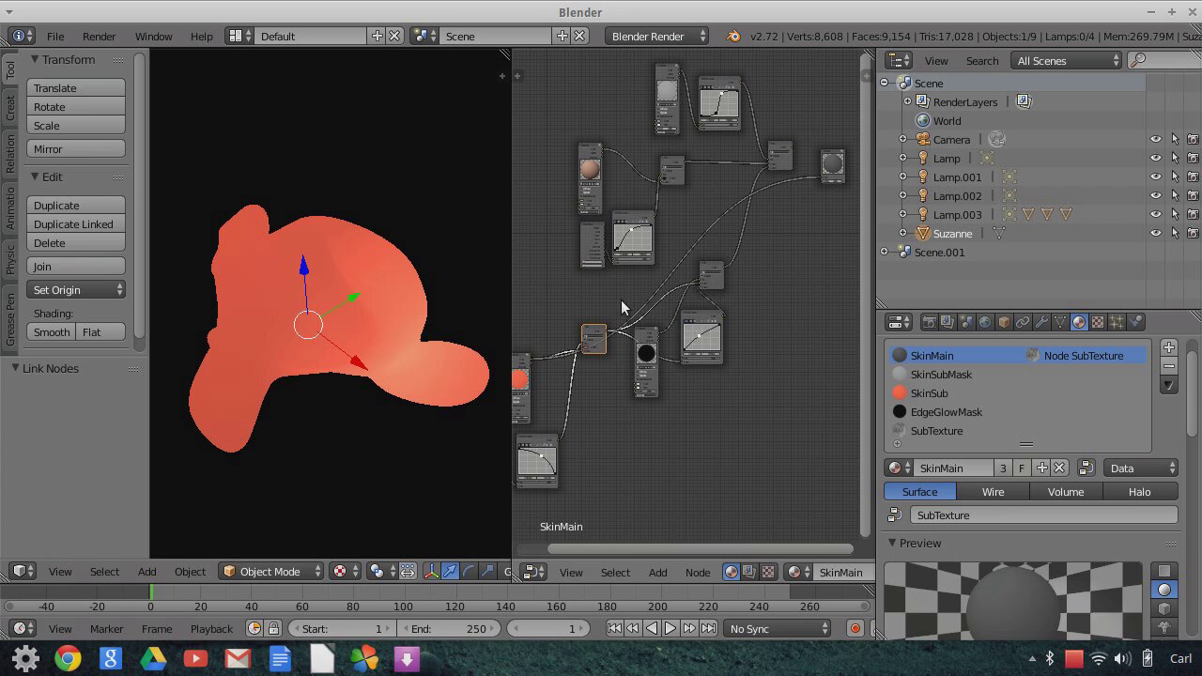
pyautogui.scroll(3, 418, 391)
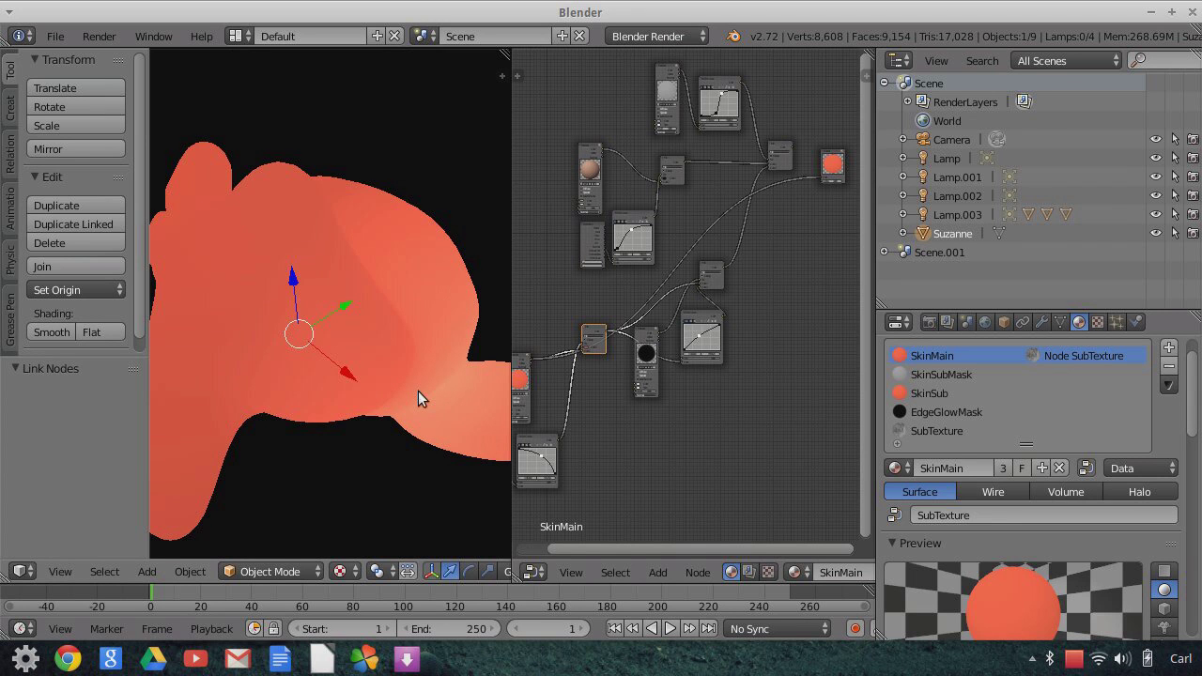
pyautogui.scroll(-1, 418, 391)
pyautogui.scroll(-1, 433, 369)
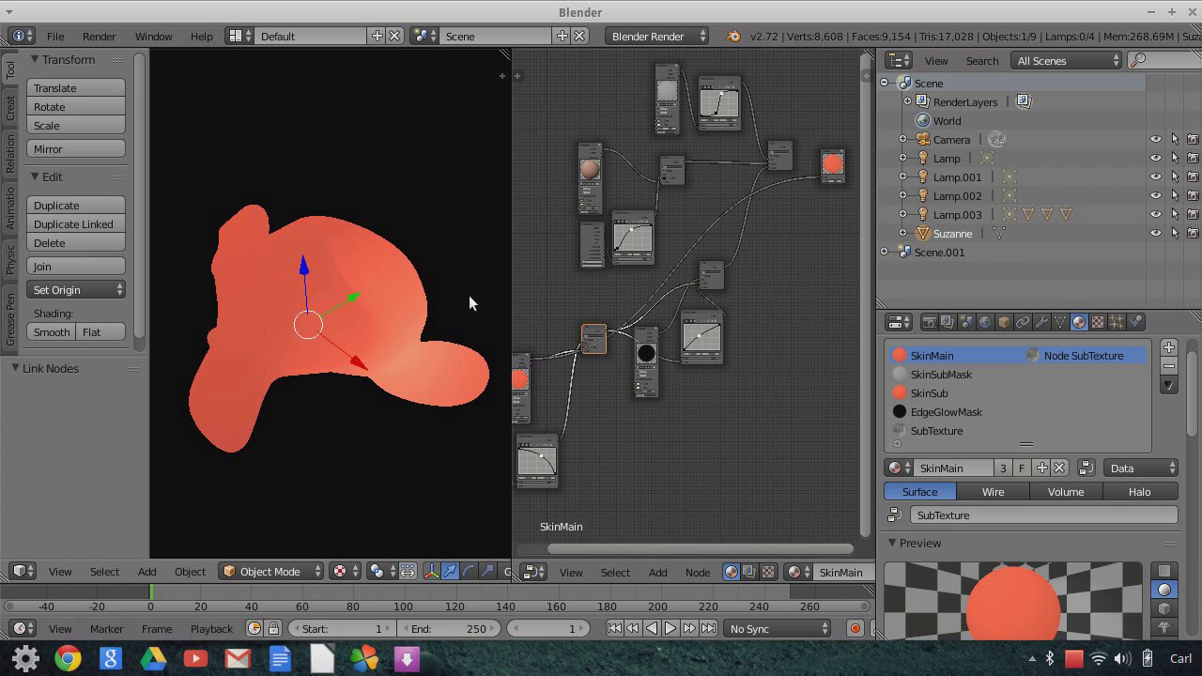
pyautogui.scroll(2, 420, 376)
pyautogui.moveTo(420, 376); pyautogui.dragTo(503, 301, button='middle')
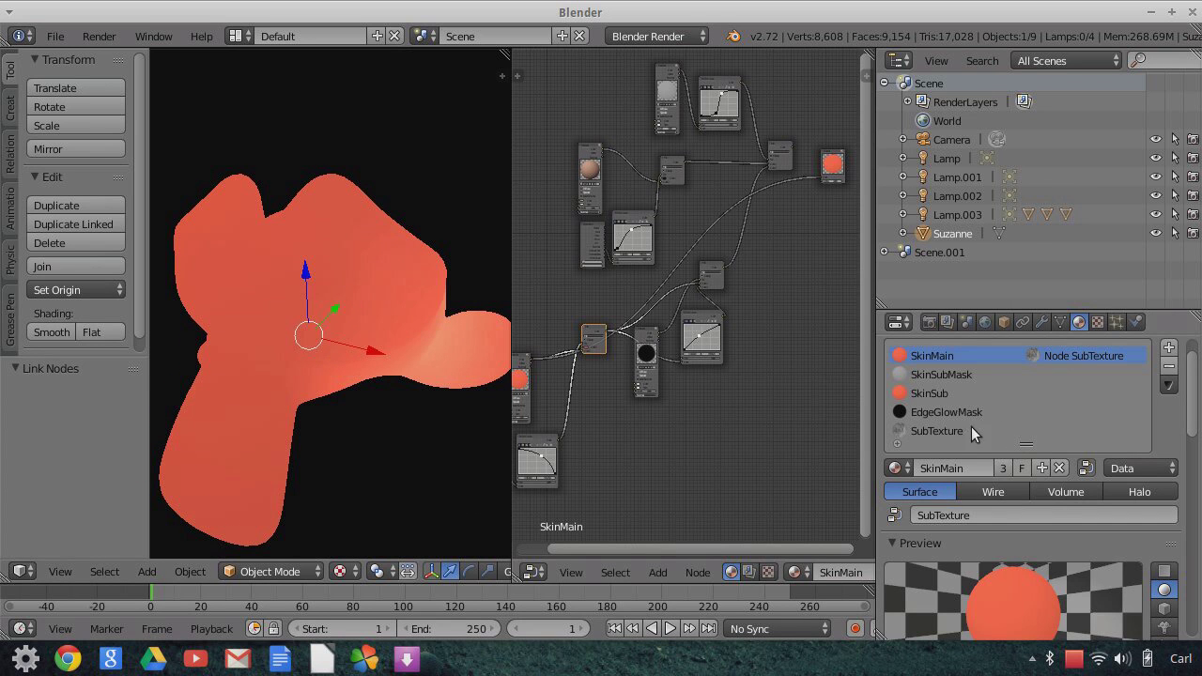
# Select the SkinSub material, review its diffuse shading settings, and examine its red shading from several angles around Suzanne
pyautogui.click(930, 393)
pyautogui.scroll(-3, 1025, 548)
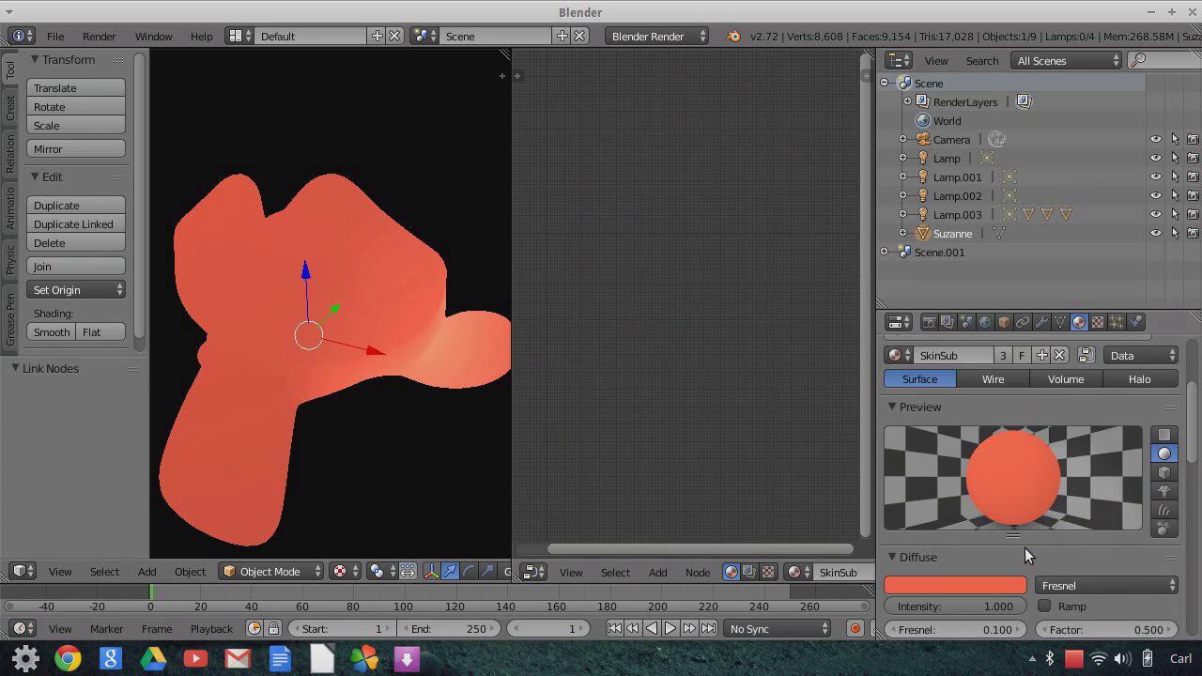
pyautogui.scroll(-6, 1025, 548)
pyautogui.scroll(5, 1024, 548)
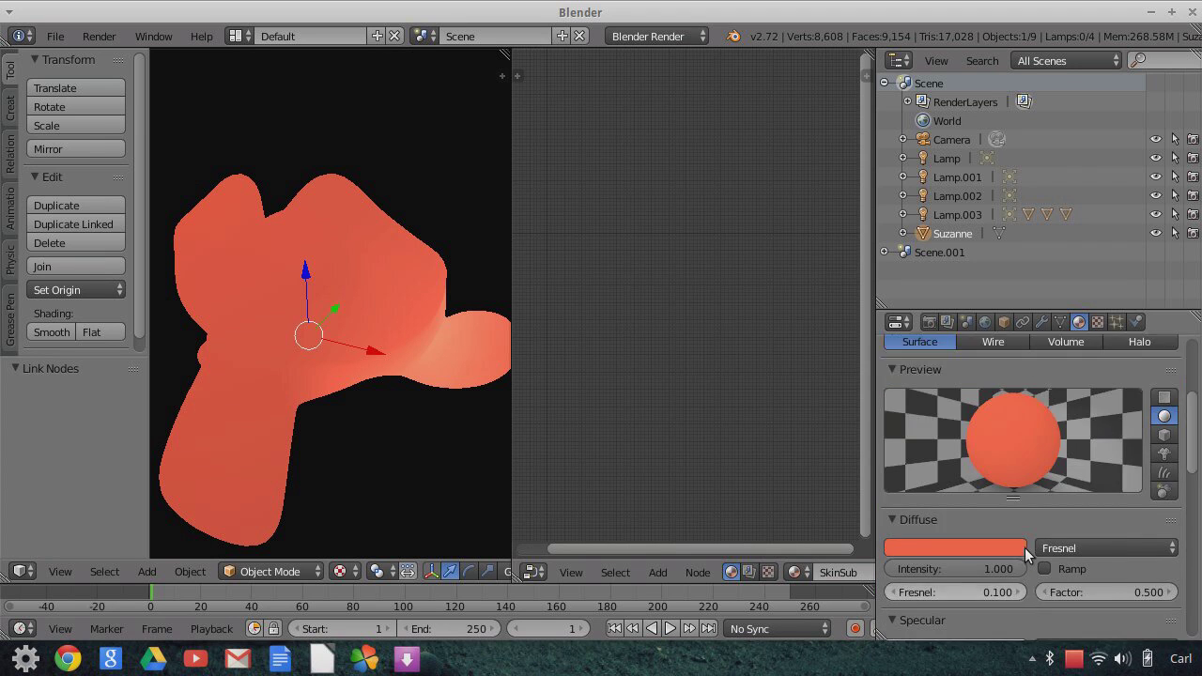
pyautogui.scroll(2, 1024, 548)
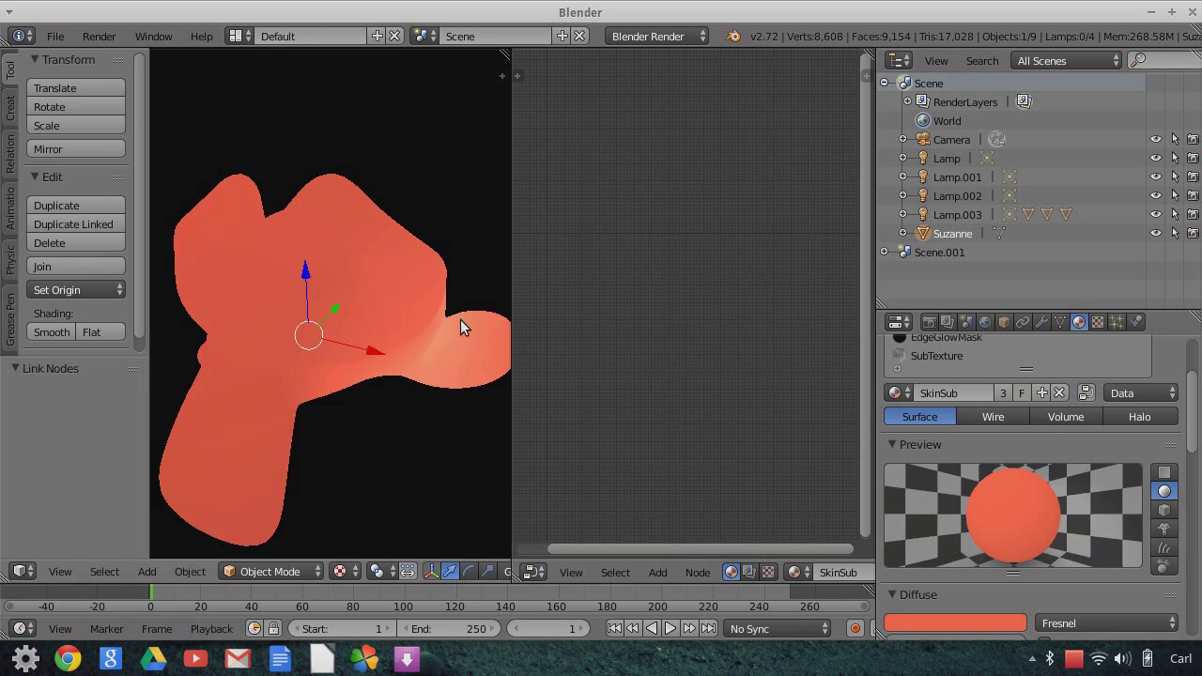
pyautogui.moveTo(470, 295); pyautogui.dragTo(361, 319, button='middle')
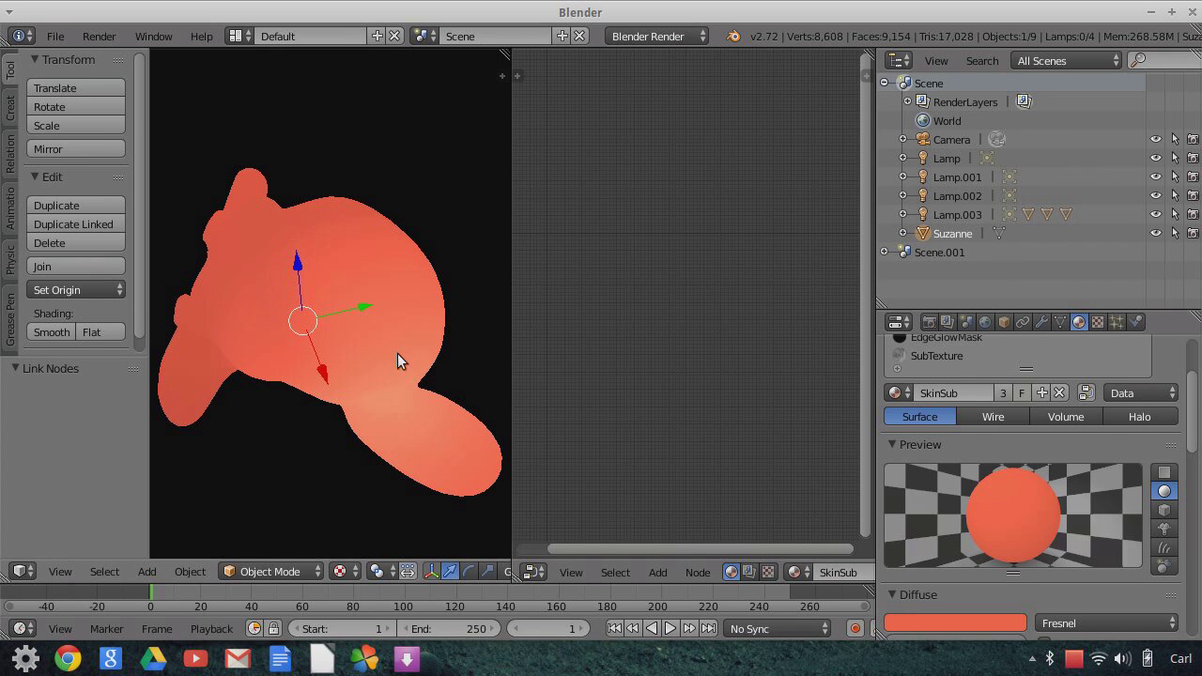
pyautogui.moveTo(427, 395); pyautogui.dragTo(251, 388, button='middle')
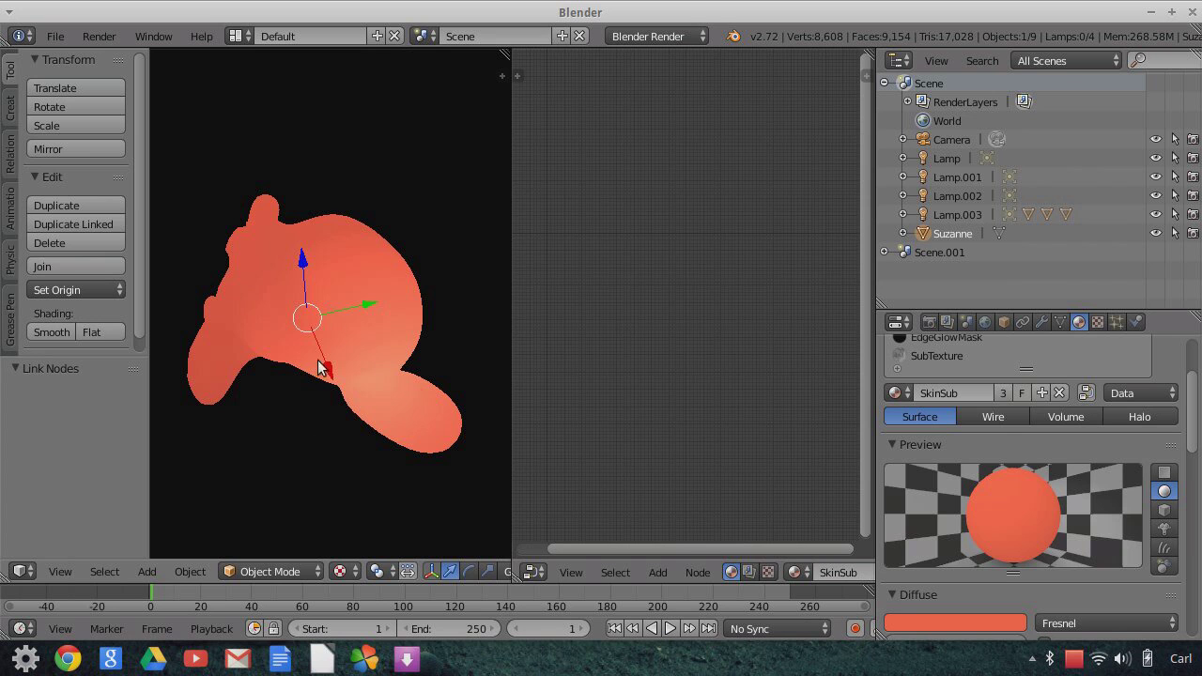
pyautogui.moveTo(319, 367); pyautogui.dragTo(372, 396, button='middle')
pyautogui.scroll(3, 375, 367)
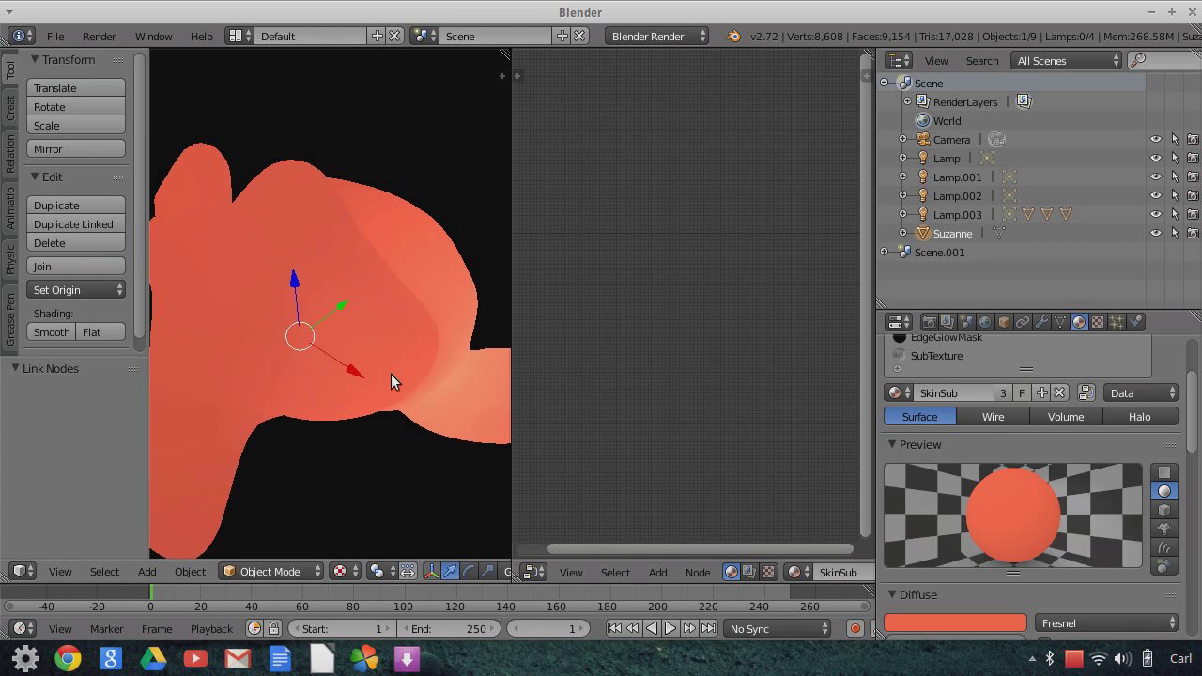
pyautogui.scroll(-3, 391, 374)
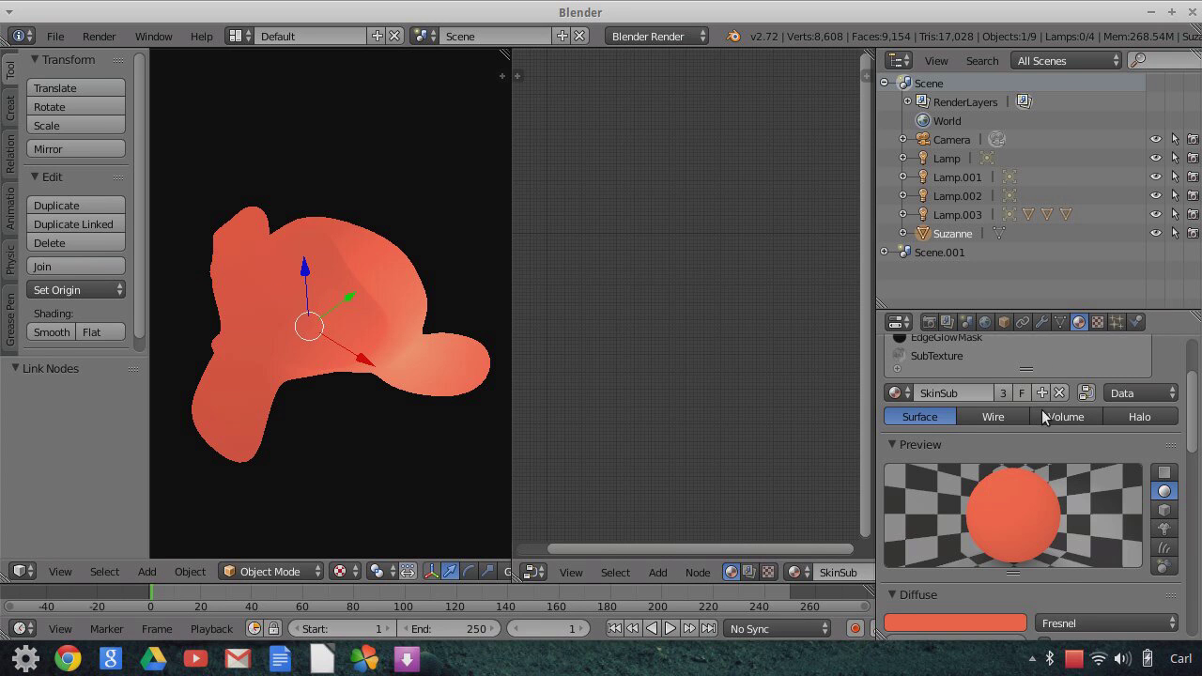
# Return to the SkinMain material and shift the selected Mix node slightly away from the red material node
pyautogui.scroll(3, 1036, 455)
pyautogui.click(936, 393)
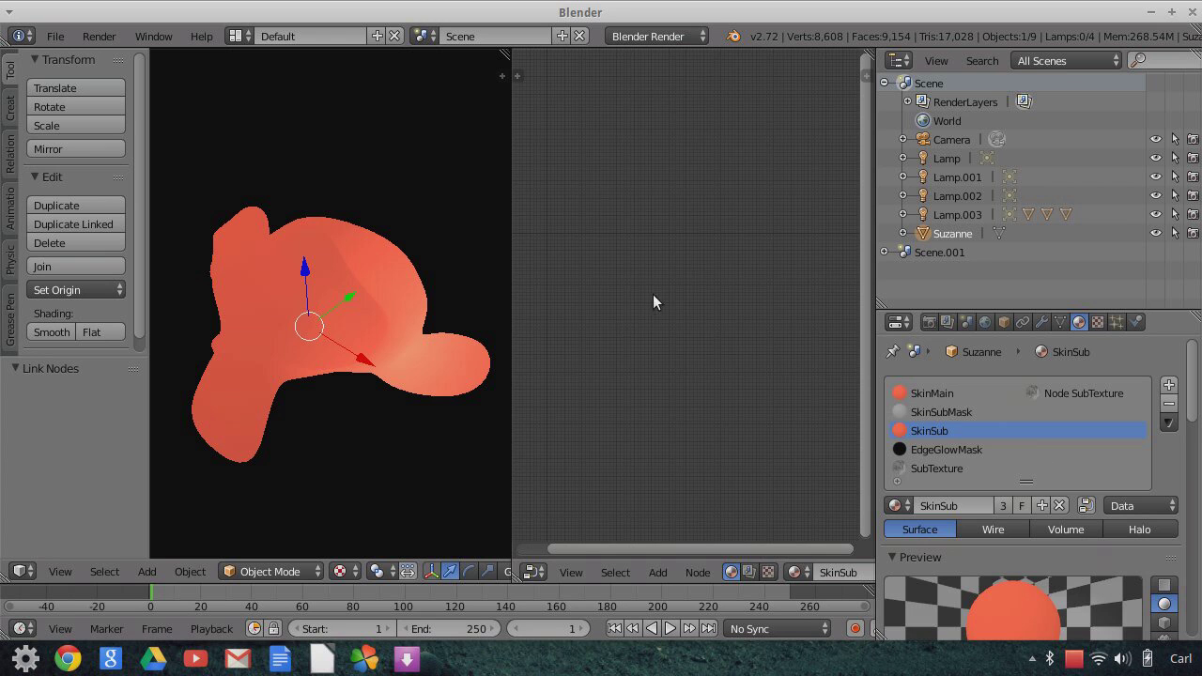
pyautogui.moveTo(628, 498); pyautogui.dragTo(739, 382, button='middle')
pyautogui.scroll(2, 795, 303)
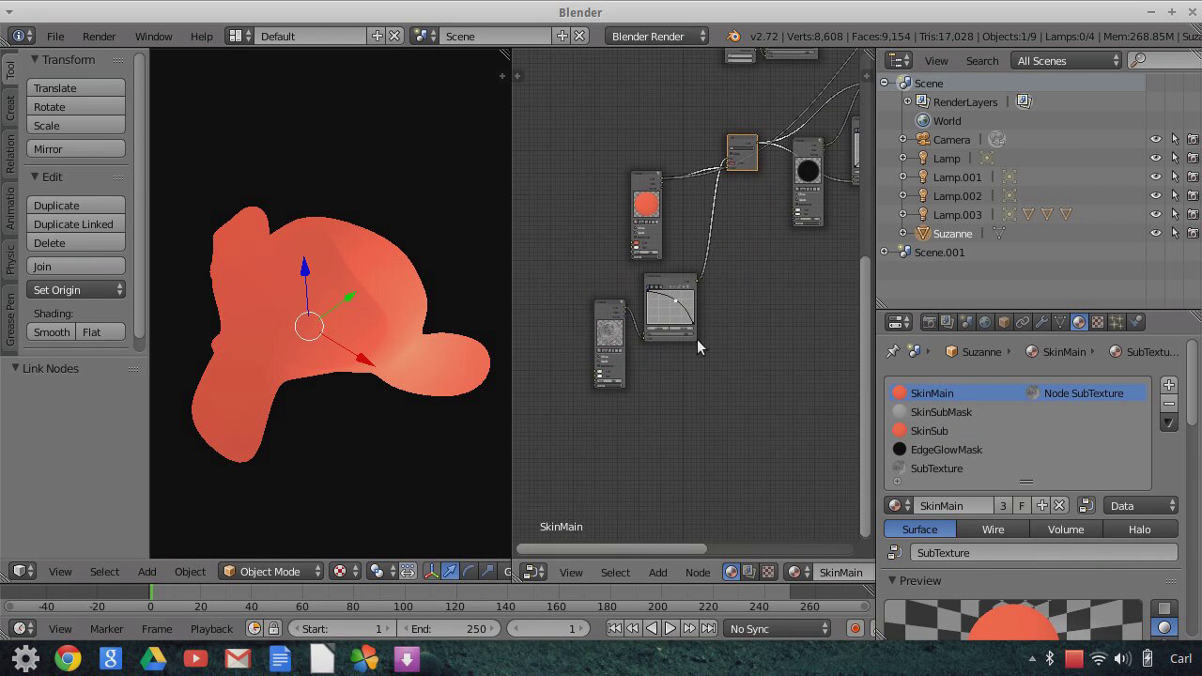
pyautogui.moveTo(792, 311); pyautogui.dragTo(687, 370, button='middle')
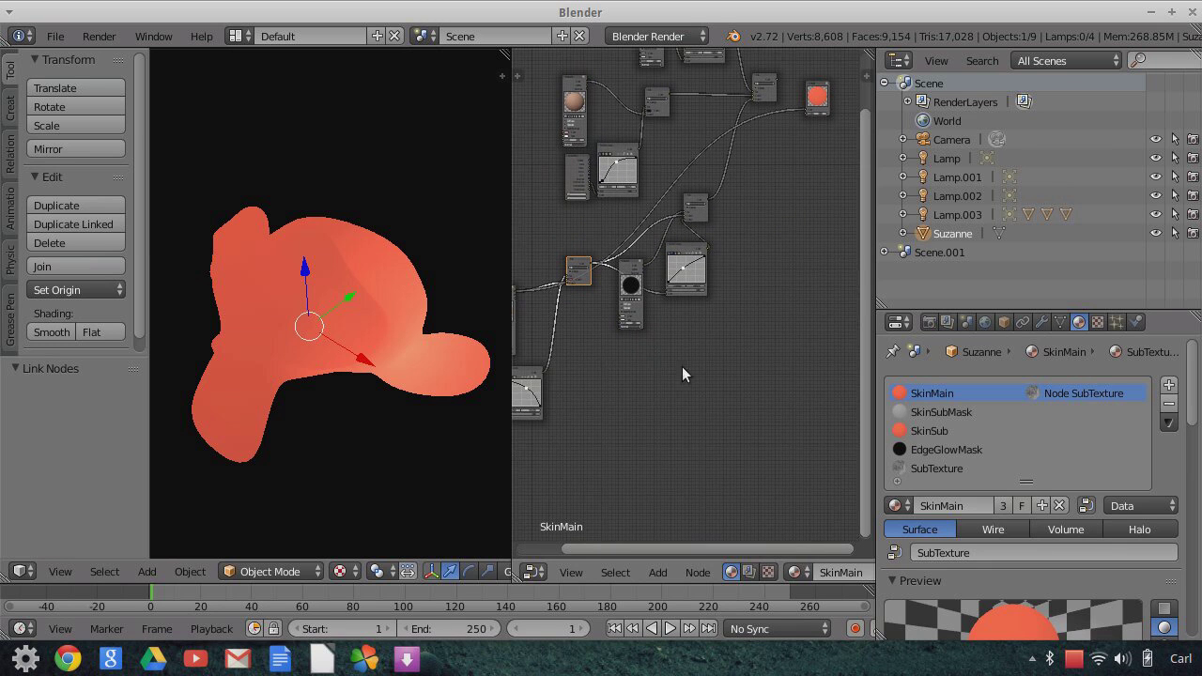
pyautogui.press('g')
pyautogui.click(566, 356)
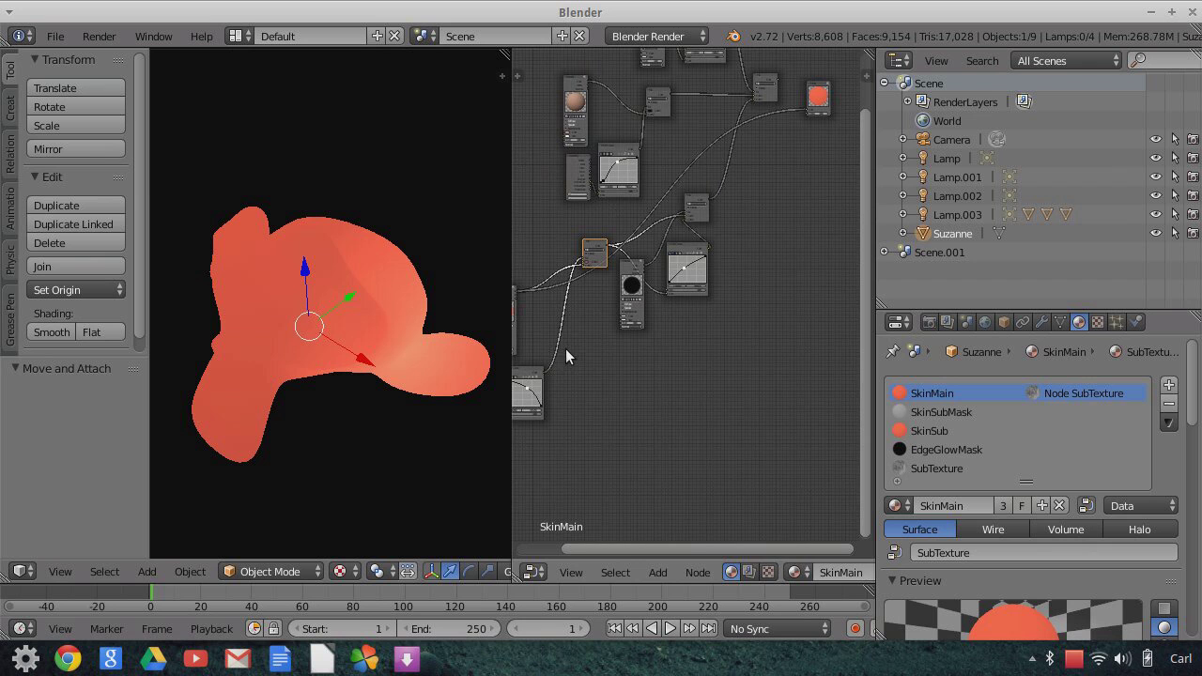
# Link the Color of the subsurface texture's RGB Curves node directly to the Output node and preview the vein mask on Suzanne
pyautogui.moveTo(545, 379); pyautogui.dragTo(558, 380)
pyautogui.moveTo(738, 164); pyautogui.dragTo(805, 110)
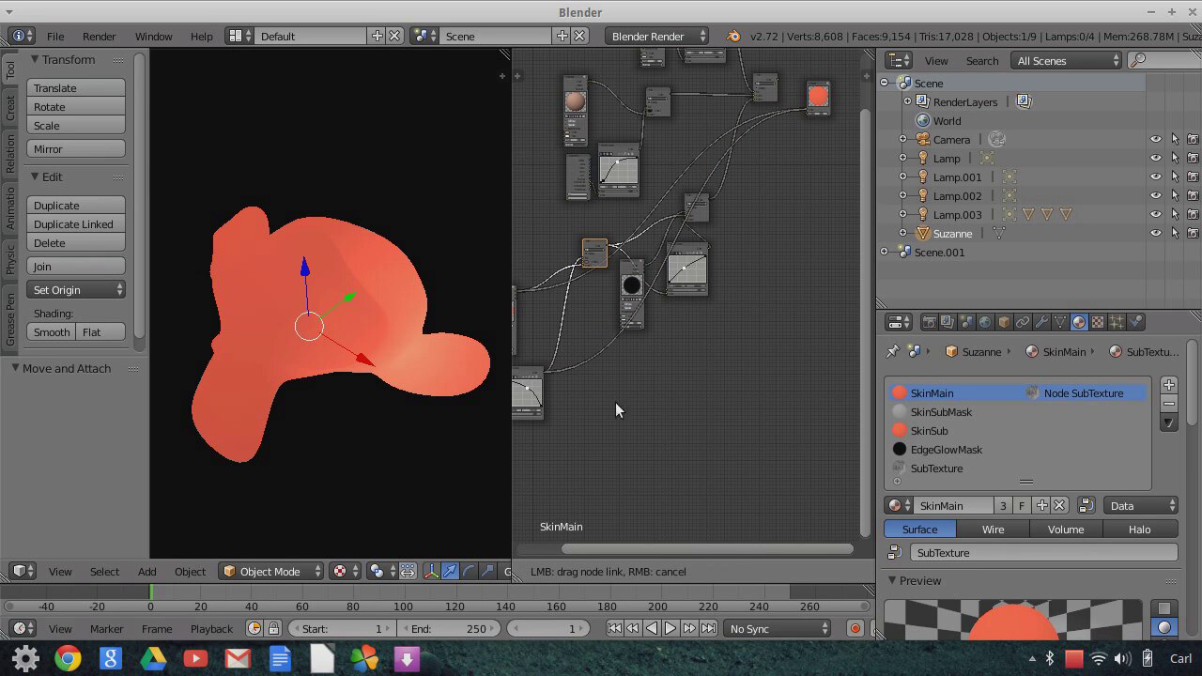
pyautogui.scroll(3, 346, 391)
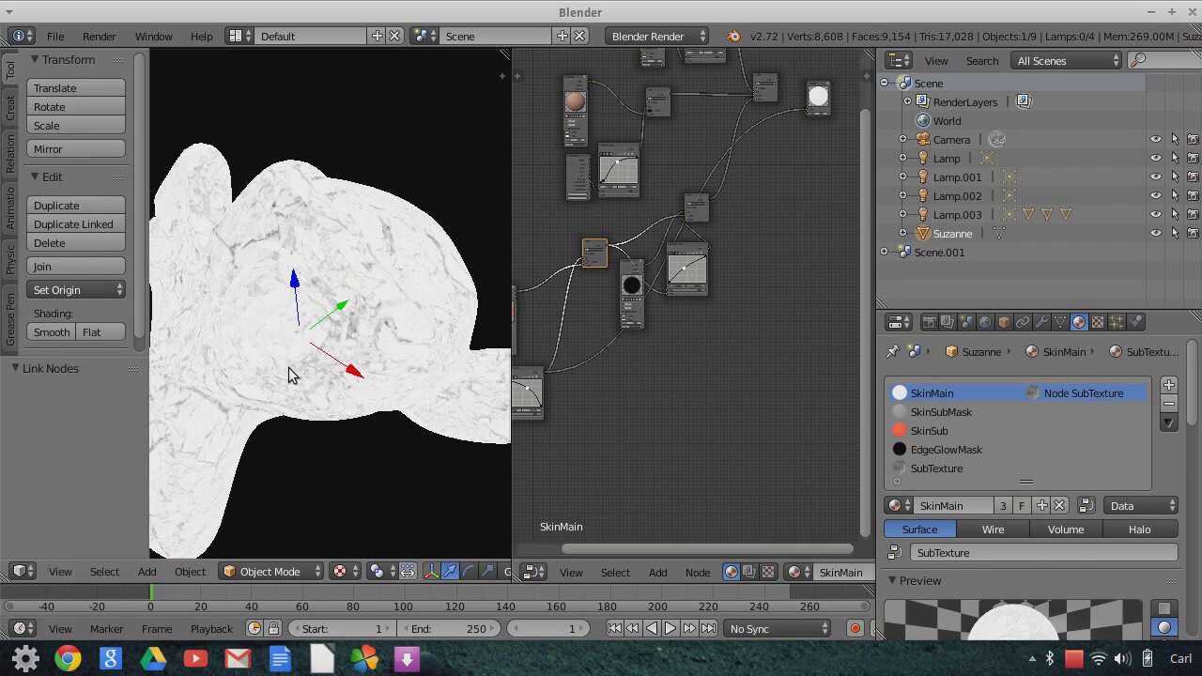
pyautogui.scroll(-2, 290, 374)
# Examine how the red material and texture curves feed their Mix node, and how that connects to the black material's branch
pyautogui.moveTo(671, 450); pyautogui.dragTo(583, 358, button='middle')
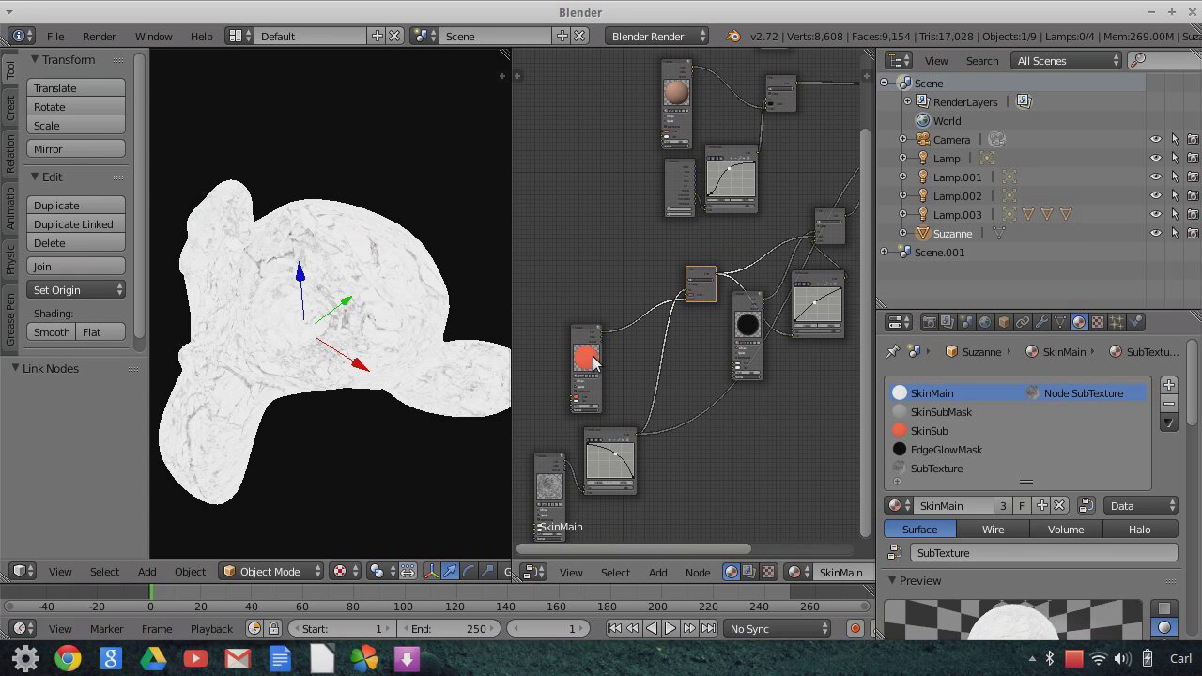
pyautogui.moveTo(640, 377); pyautogui.dragTo(587, 430, button='middle')
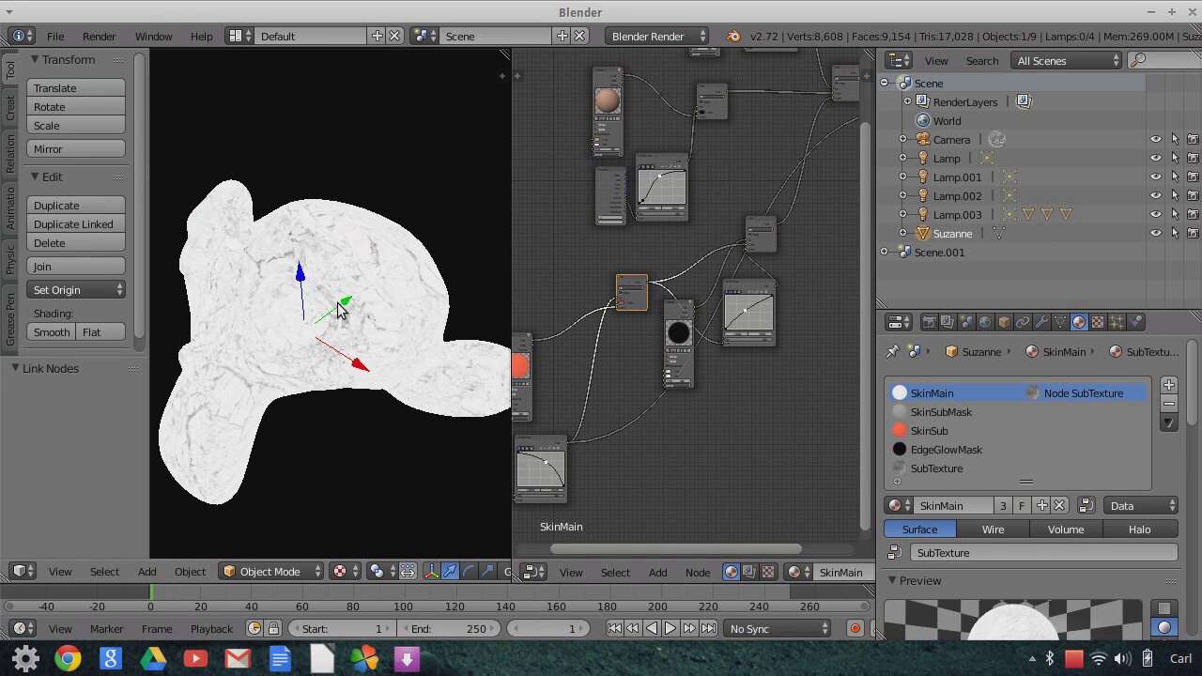
pyautogui.keyDown('ctrl'); pyautogui.moveTo(612, 366); pyautogui.dragTo(667, 342, button='middle'); pyautogui.keyUp('ctrl')
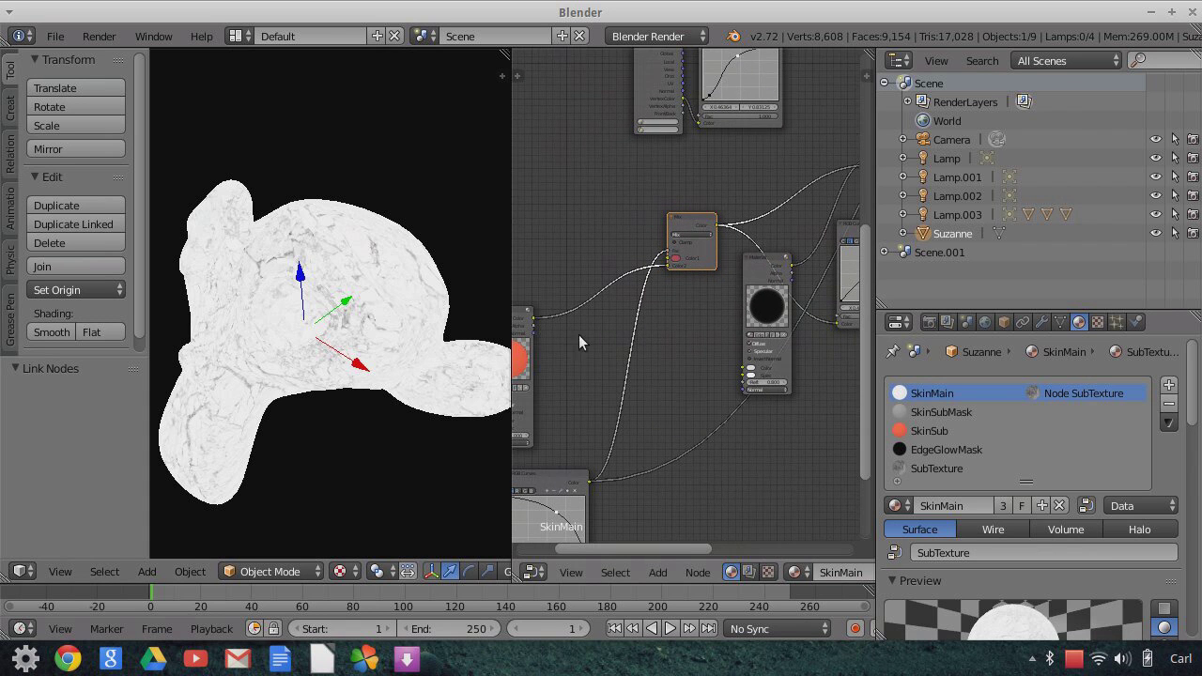
pyautogui.keyDown('ctrl'); pyautogui.moveTo(856, 500); pyautogui.dragTo(789, 451, button='middle'); pyautogui.keyUp('ctrl')
pyautogui.scroll(2, 792, 505)
pyautogui.moveTo(792, 505); pyautogui.dragTo(708, 496, button='middle')
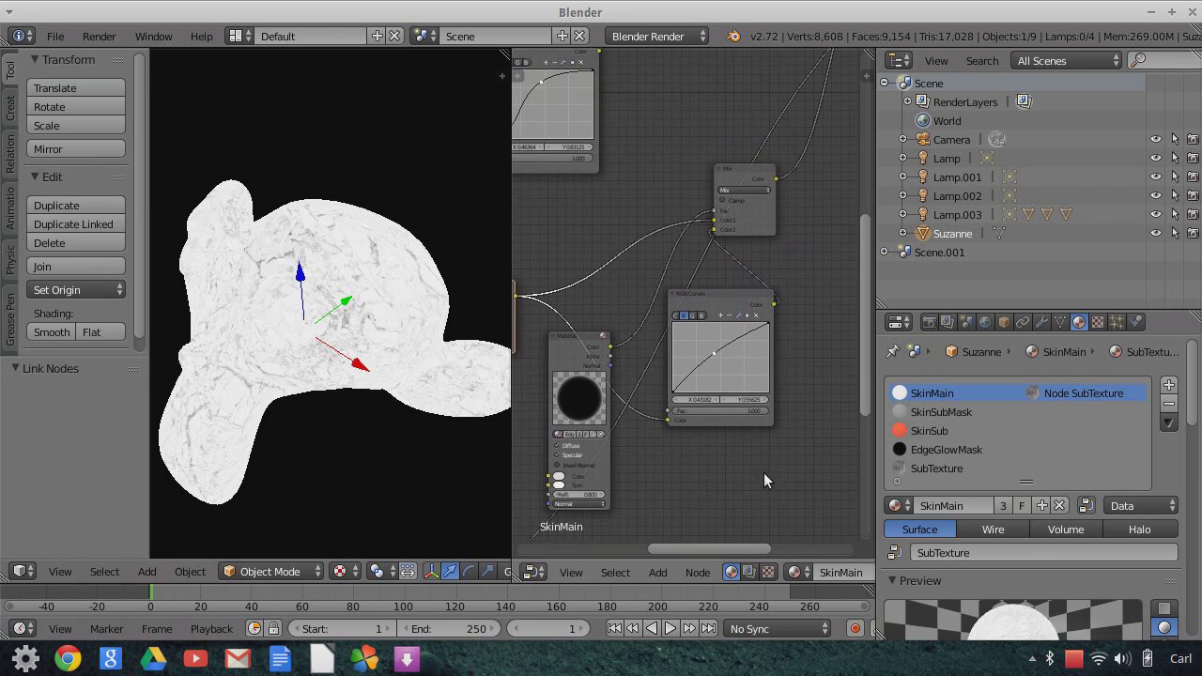
# Link the black EdgeGlowMask material node's Color directly to the Output node to preview the edge glow mask on Suzanne
pyautogui.scroll(-3, 763, 474)
pyautogui.moveTo(764, 367); pyautogui.dragTo(724, 402, button='middle')
pyautogui.scroll(-1, 724, 399)
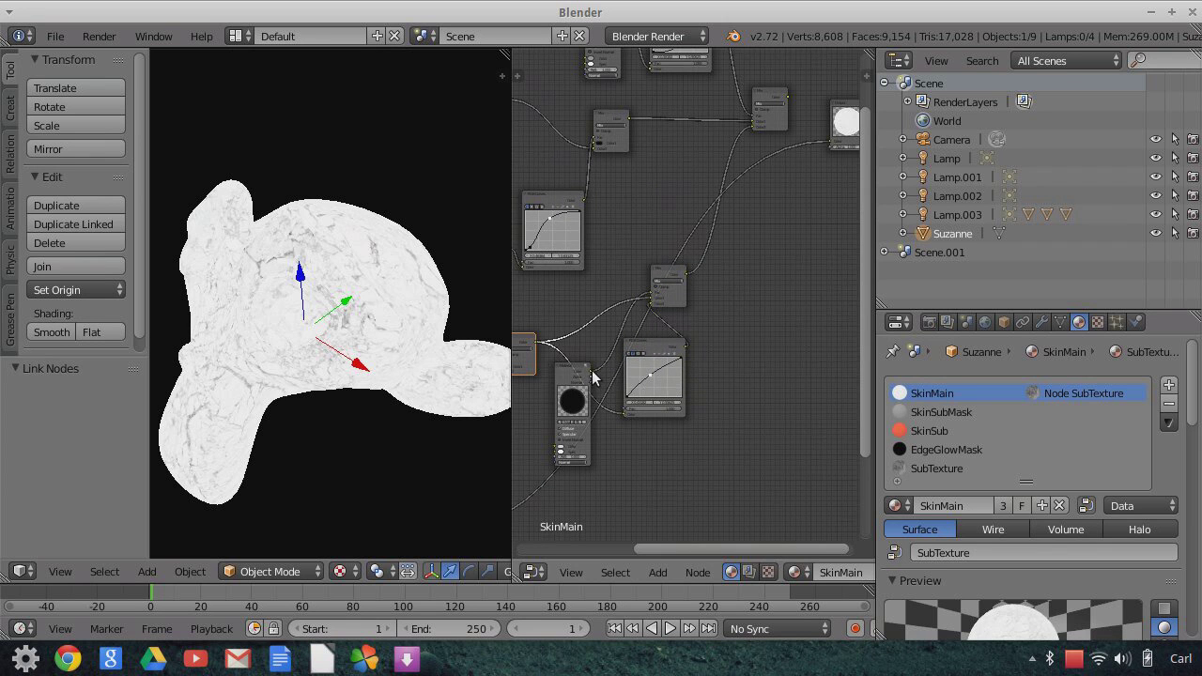
pyautogui.moveTo(592, 376); pyautogui.dragTo(828, 138)
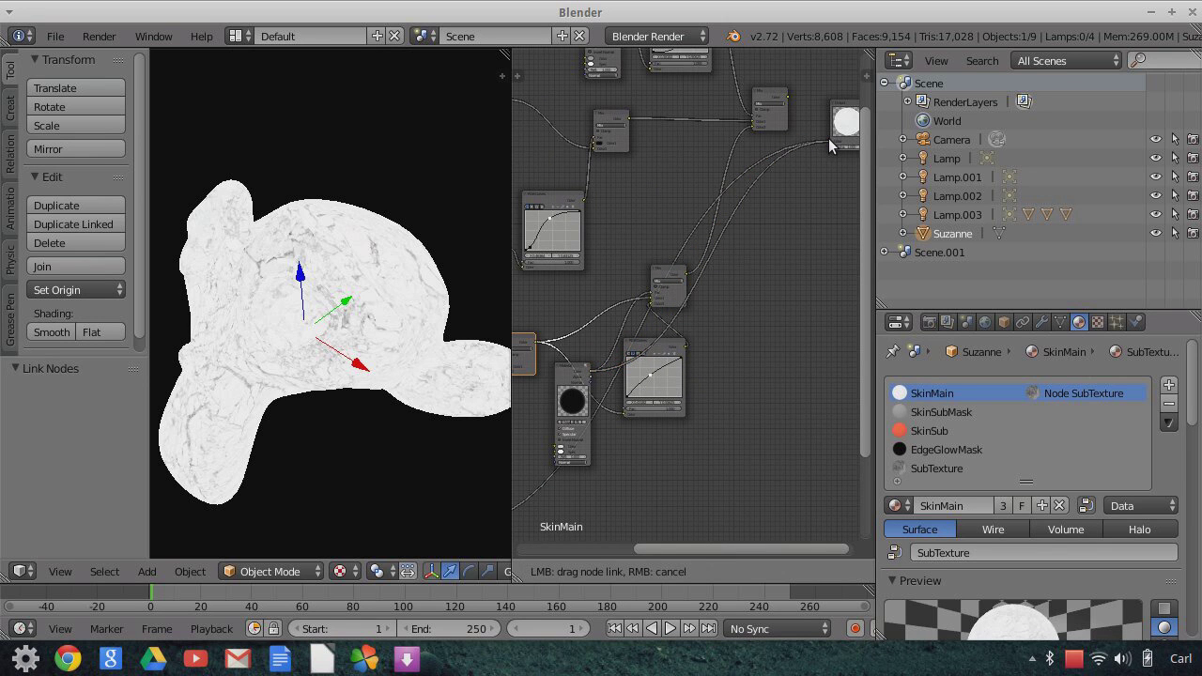
pyautogui.moveTo(809, 199); pyautogui.dragTo(808, 199)
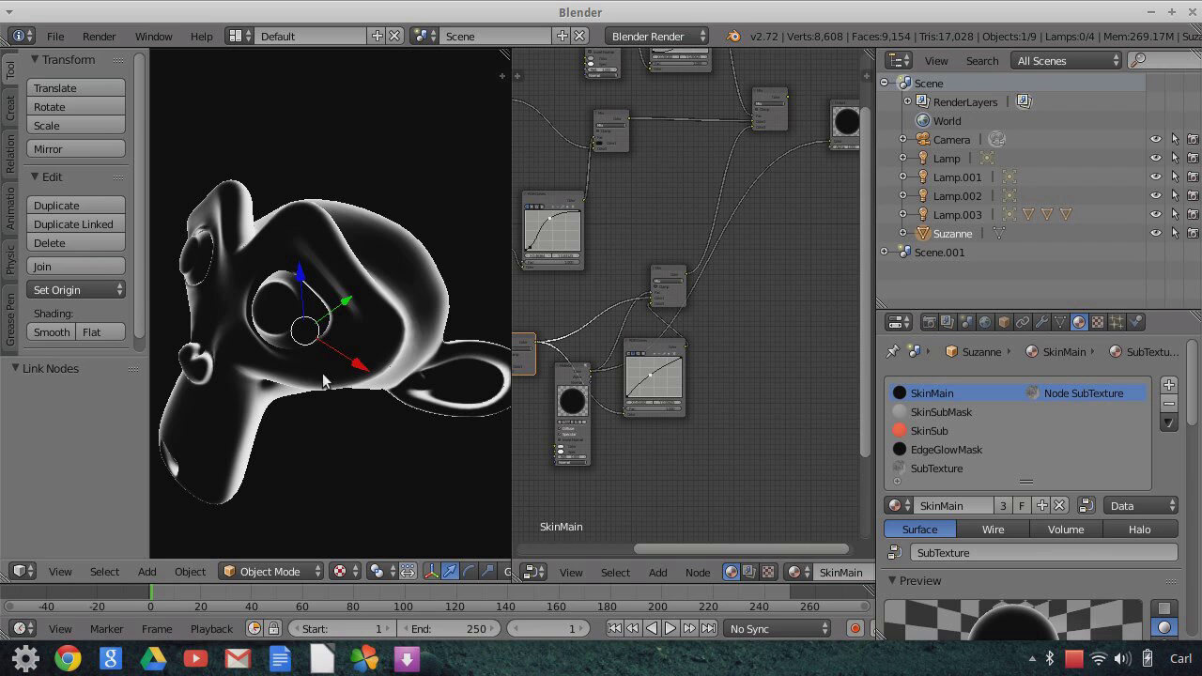
# Link the Color of the lower branch's final Mix node directly to the Output node and inspect the combined subsurface layer on Suzanne
pyautogui.scroll(2, 602, 491)
pyautogui.moveTo(639, 484); pyautogui.dragTo(612, 438, button='middle')
pyautogui.moveTo(739, 395); pyautogui.dragTo(691, 439, button='middle')
pyautogui.moveTo(785, 370); pyautogui.dragTo(727, 425, button='middle')
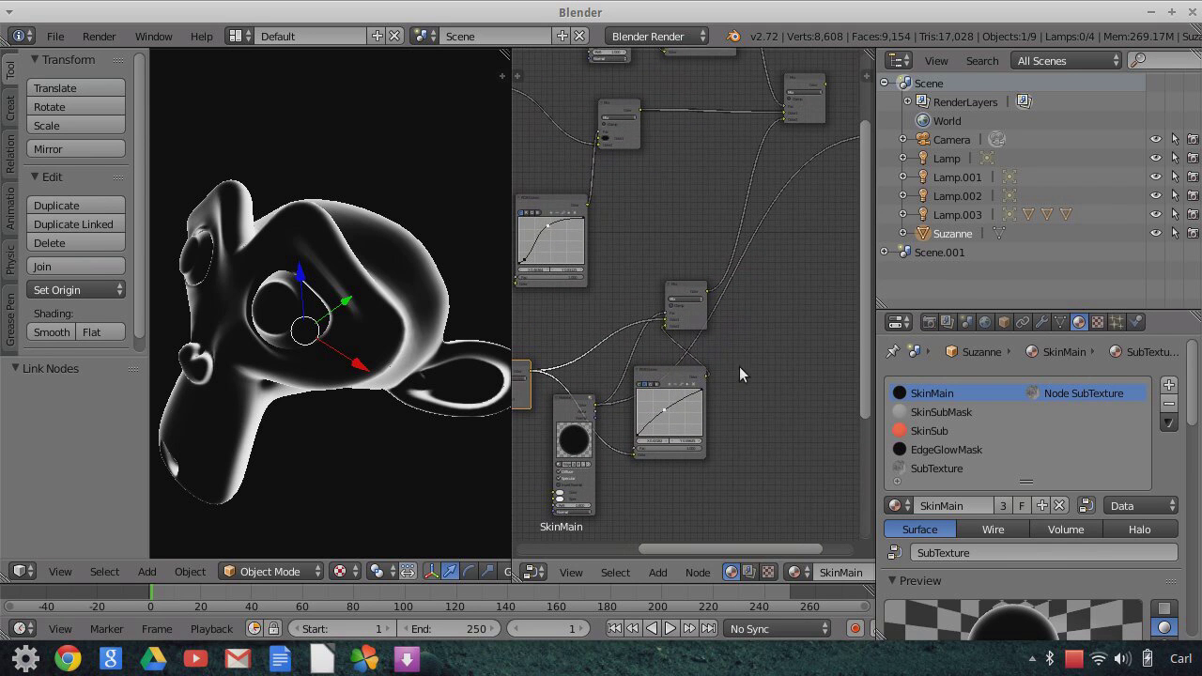
pyautogui.moveTo(761, 343); pyautogui.dragTo(692, 358, button='middle')
pyautogui.moveTo(642, 351); pyautogui.dragTo(791, 236)
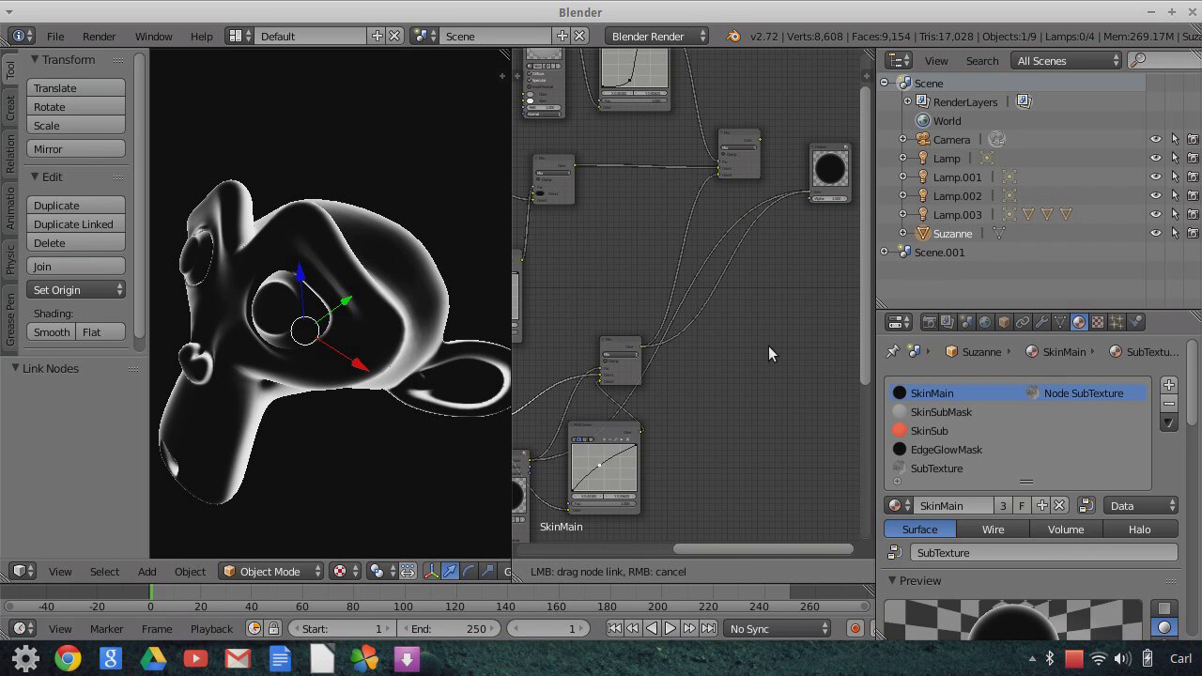
pyautogui.moveTo(769, 347); pyautogui.dragTo(770, 348)
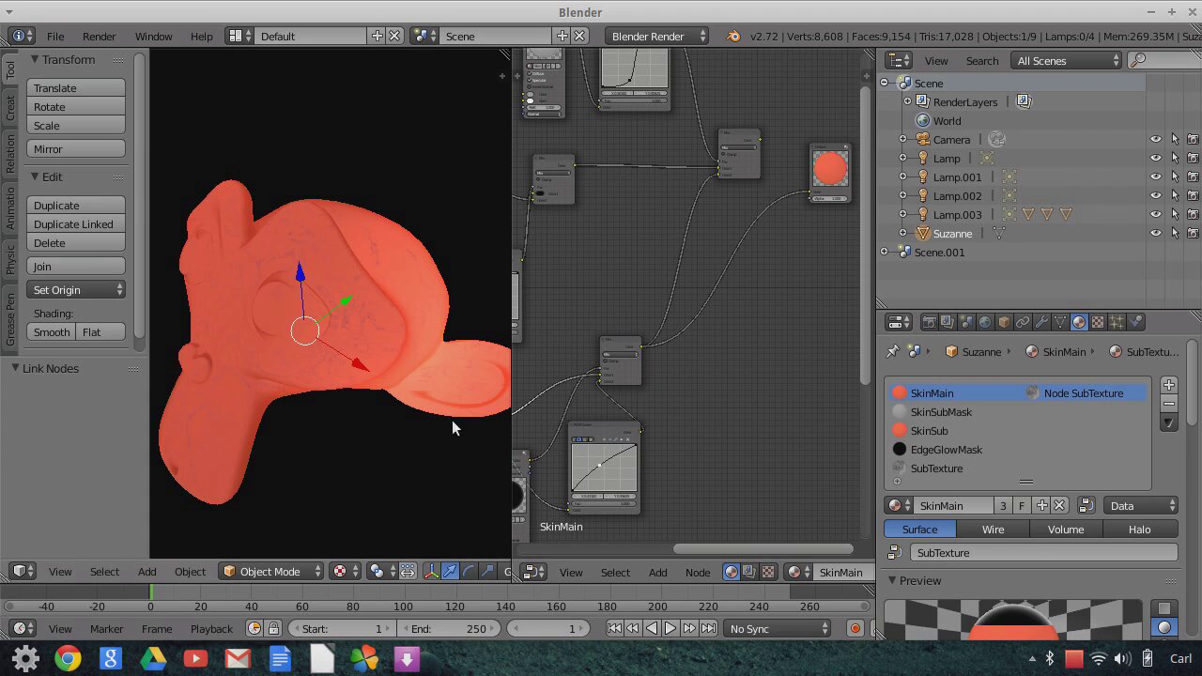
pyautogui.scroll(2, 425, 349)
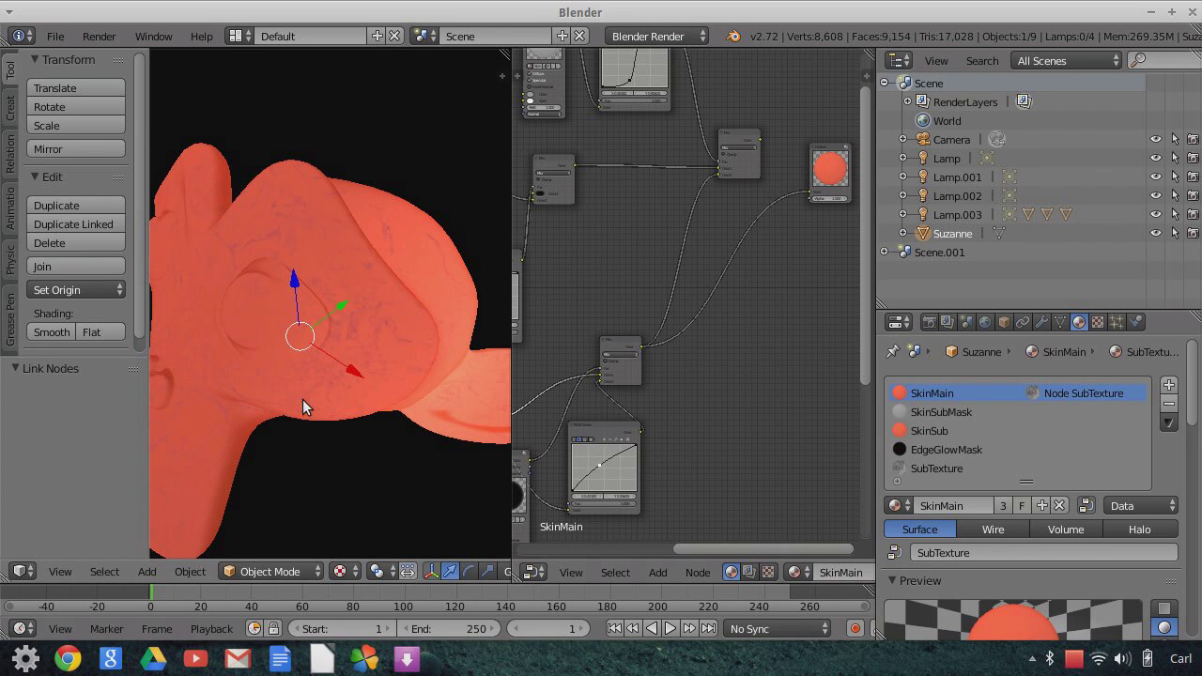
pyautogui.scroll(-2, 351, 374)
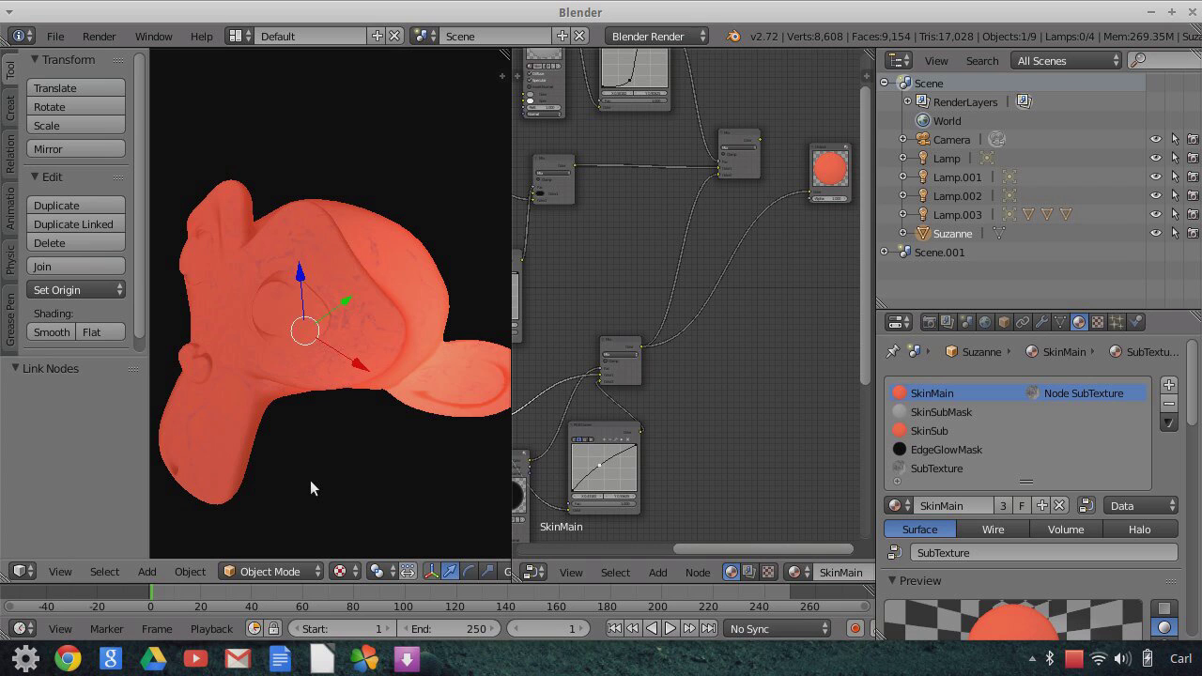
pyautogui.scroll(2, 311, 479)
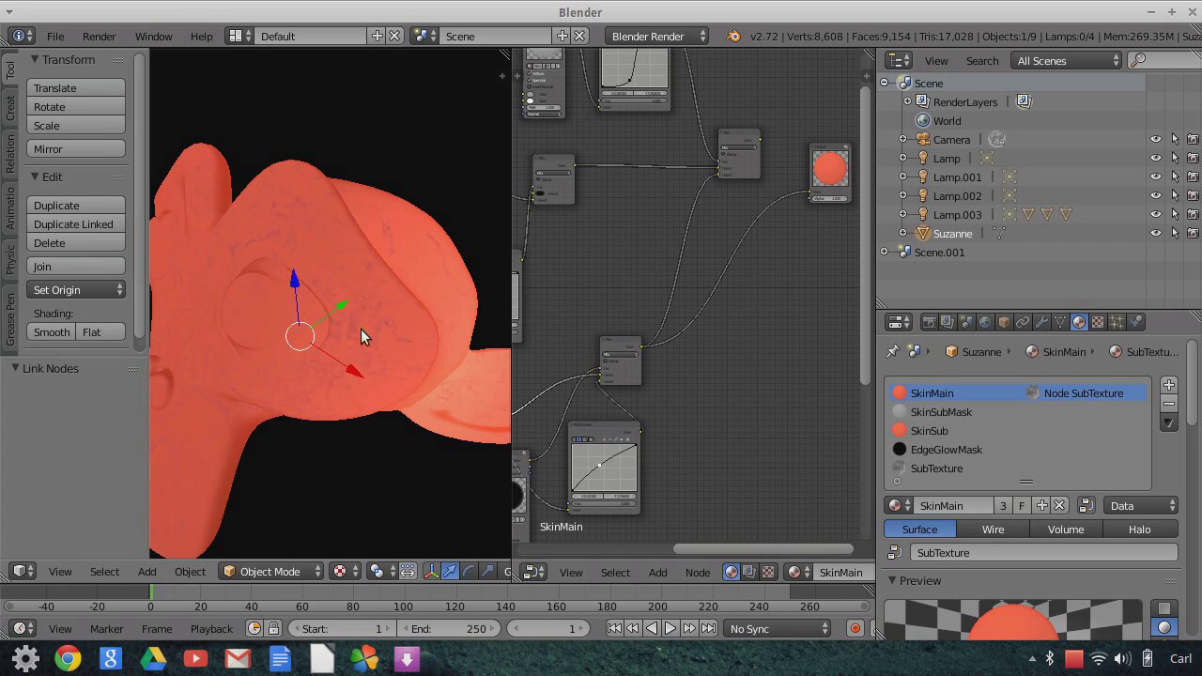
# Link the Color of the final Mix node to the Output node to preview the complete skin material on Suzanne
pyautogui.scroll(-3, 358, 346)
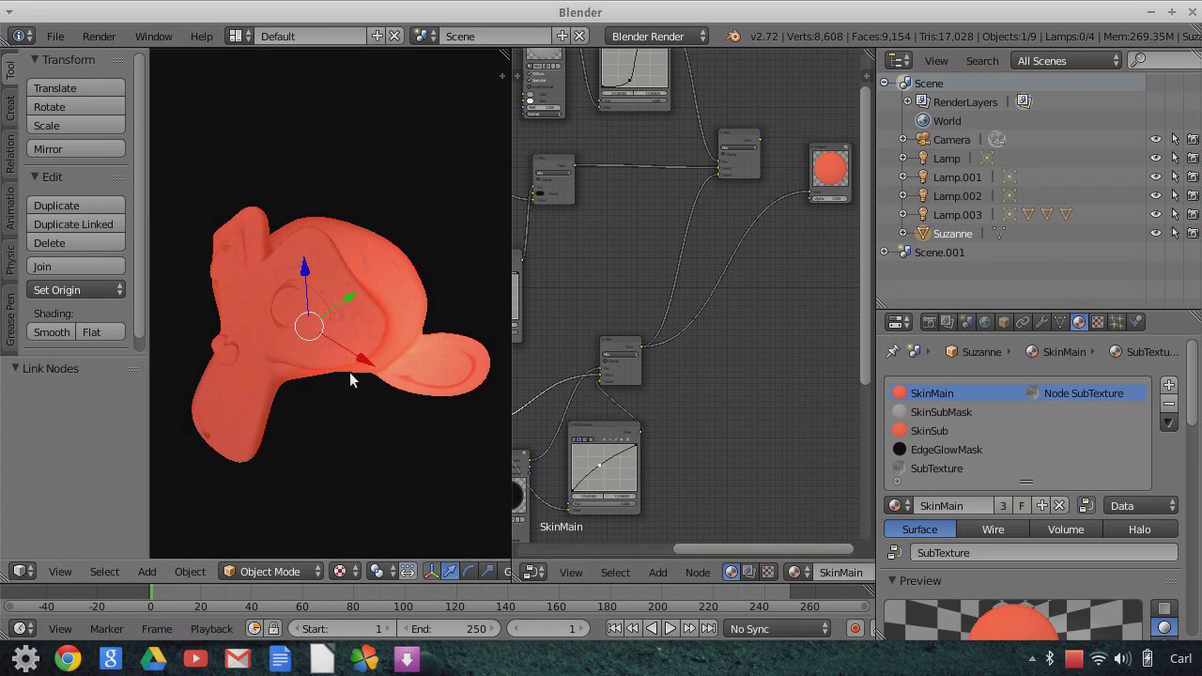
pyautogui.moveTo(614, 104); pyautogui.dragTo(584, 209, button='middle')
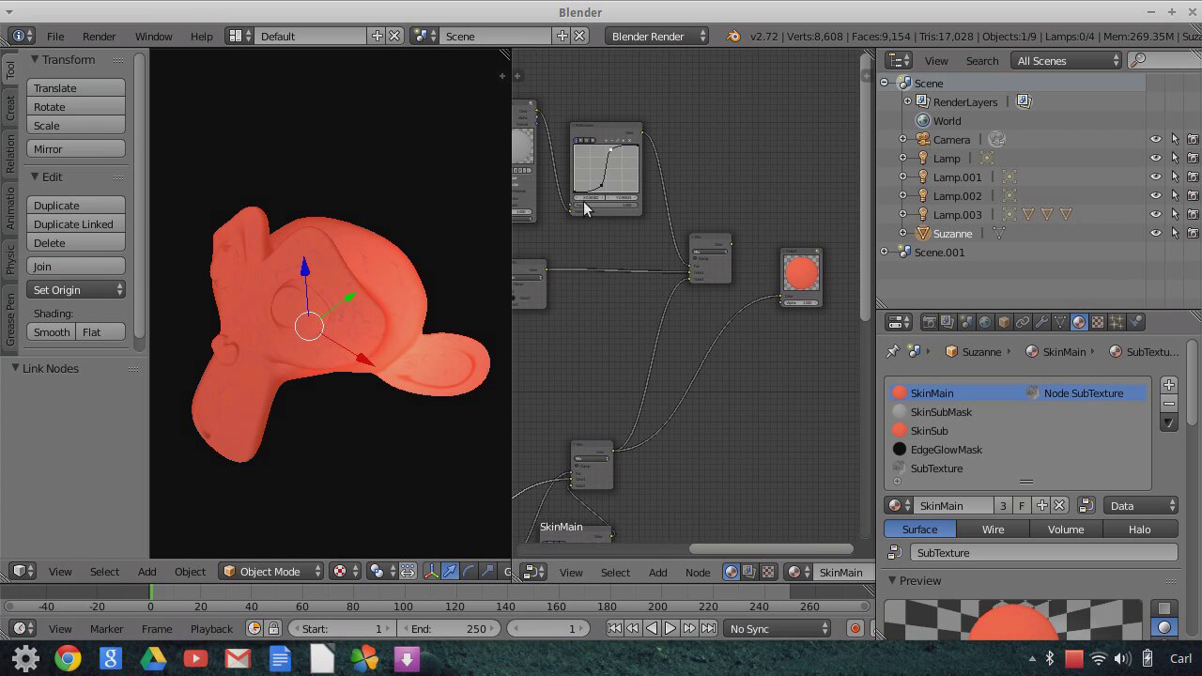
pyautogui.scroll(-1, 591, 312)
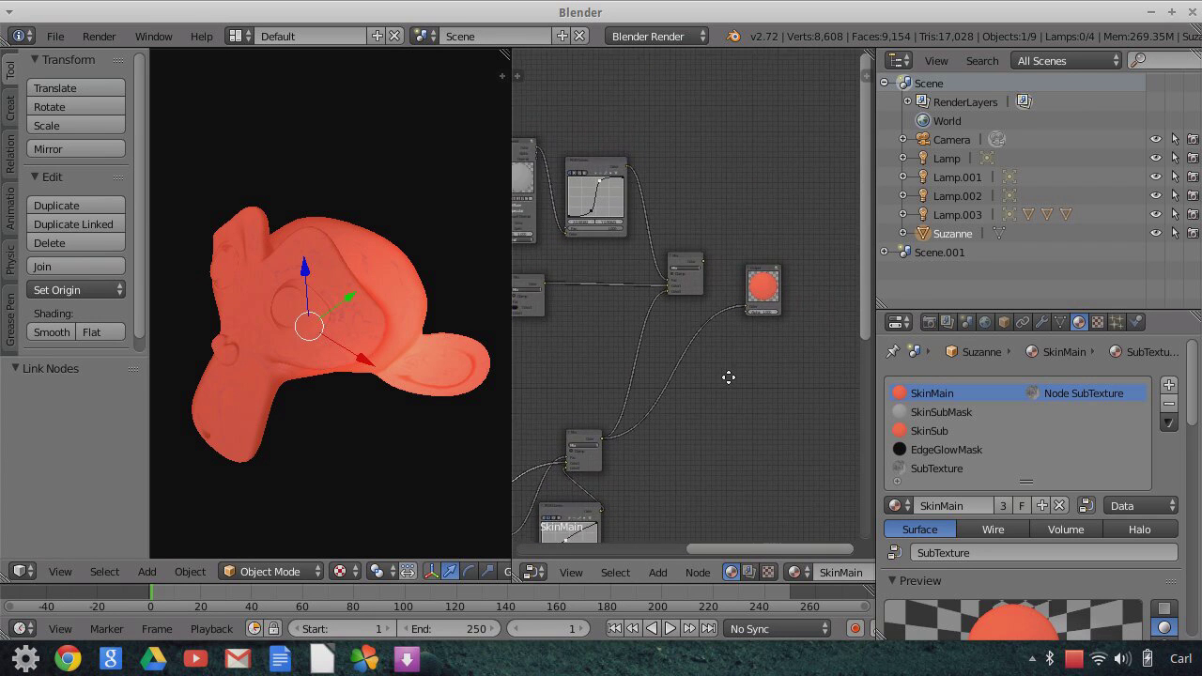
pyautogui.moveTo(728, 377); pyautogui.dragTo(671, 254, button='middle')
pyautogui.moveTo(664, 251); pyautogui.dragTo(714, 305)
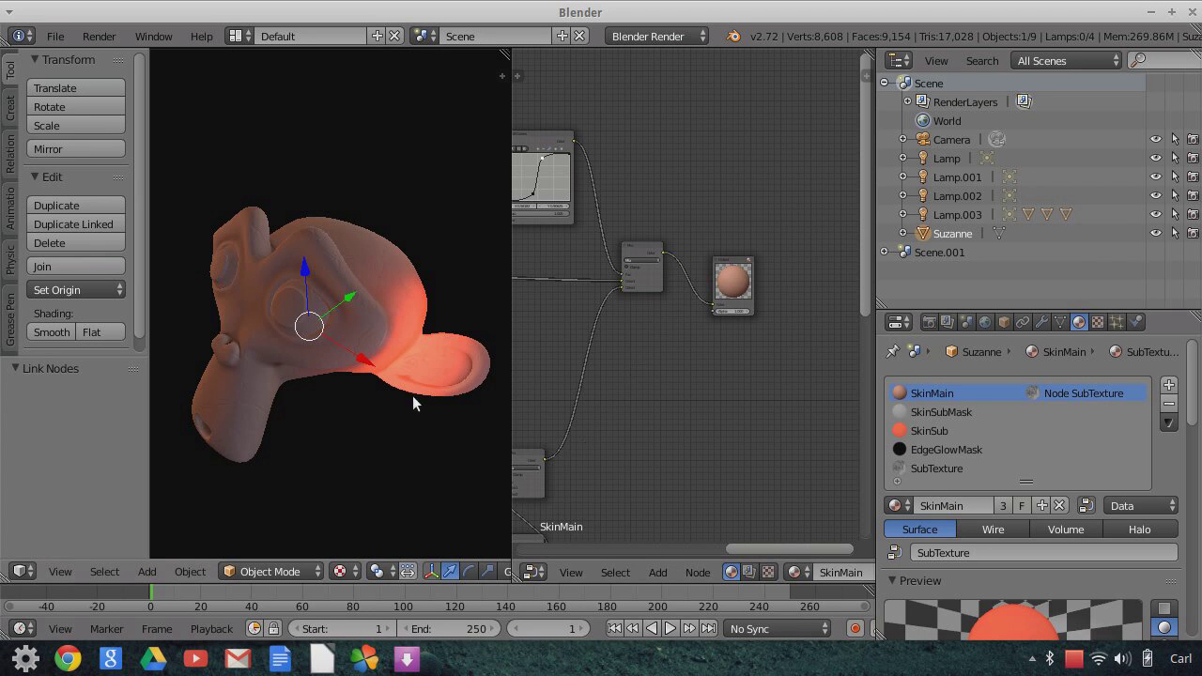
# Select Lamp.003 and move it about -0.244 along the X axis and 0.589 along the Y axis
pyautogui.click(940, 219)
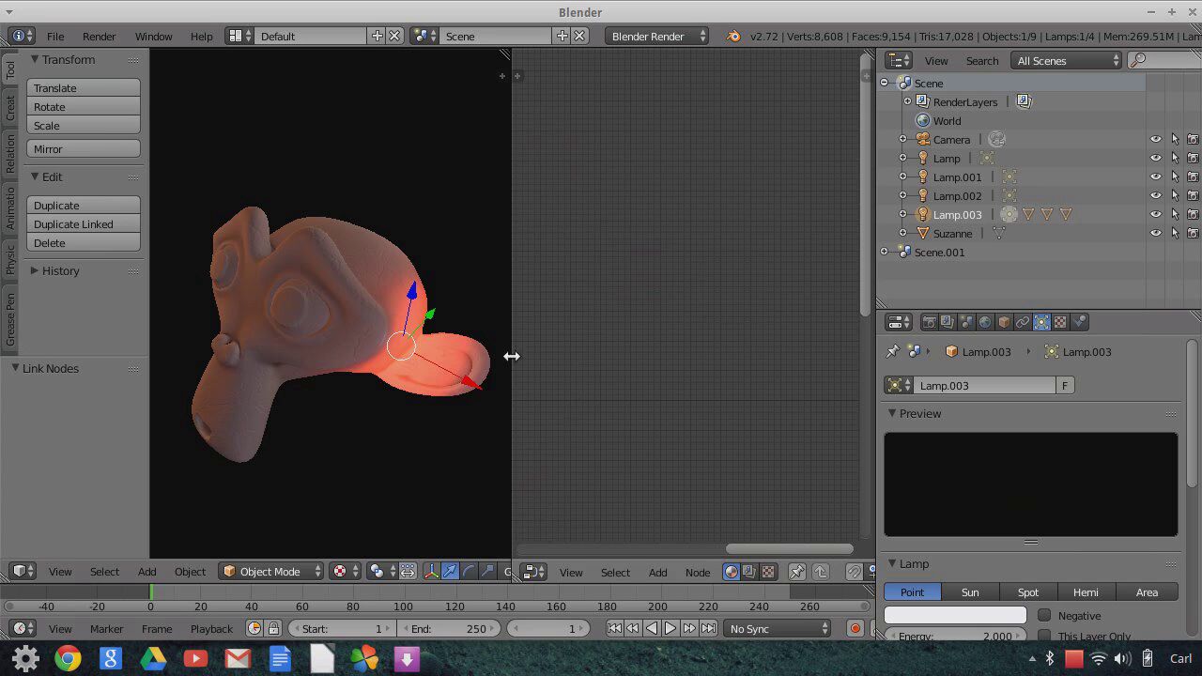
pyautogui.press('g')
pyautogui.press('x')
pyautogui.click(448, 382)
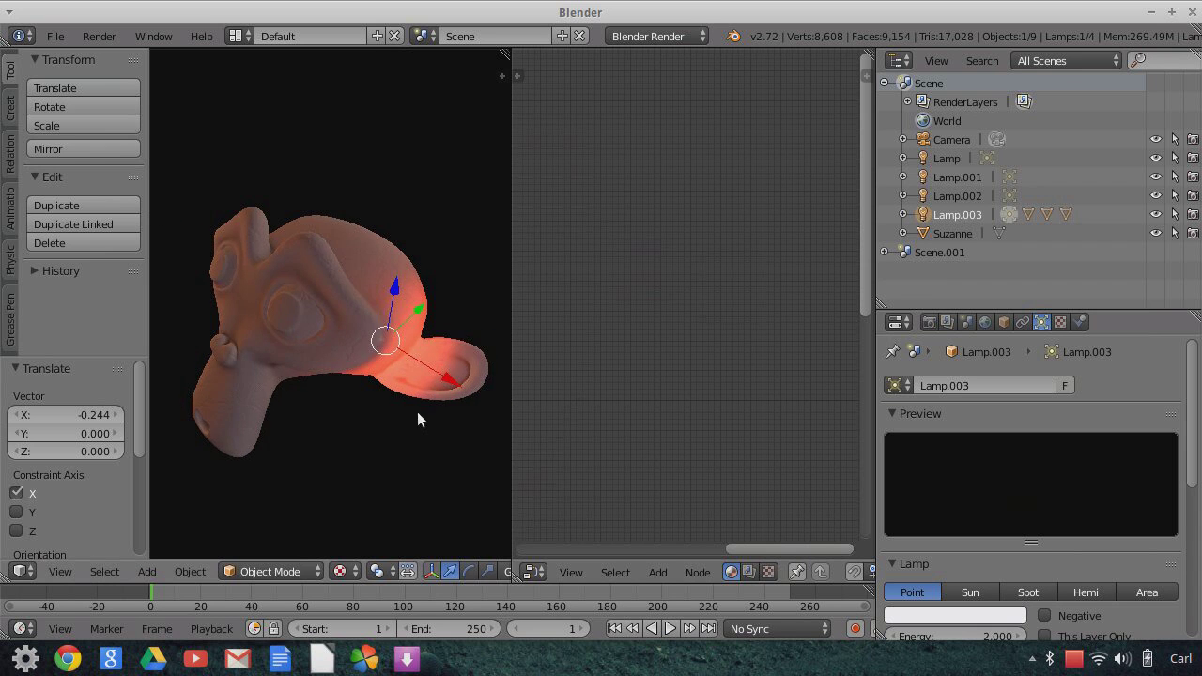
pyautogui.moveTo(419, 416); pyautogui.dragTo(427, 350, button='middle')
pyautogui.press('g')
pyautogui.press('y')
pyautogui.click(449, 340)
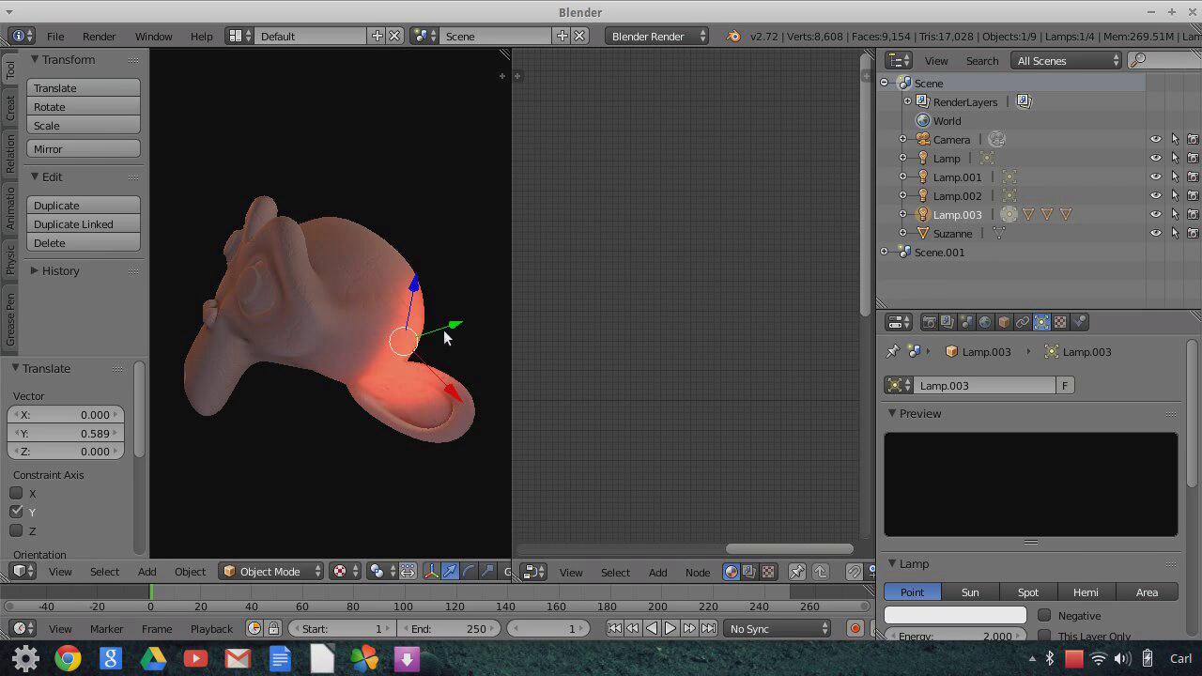
# Lower Lamp.003 by about 0.642 on the Z axis and shift it about 0.174 along Y
pyautogui.press('g')
pyautogui.press('z')
pyautogui.click(455, 373)
pyautogui.press('g')
pyautogui.press('y')
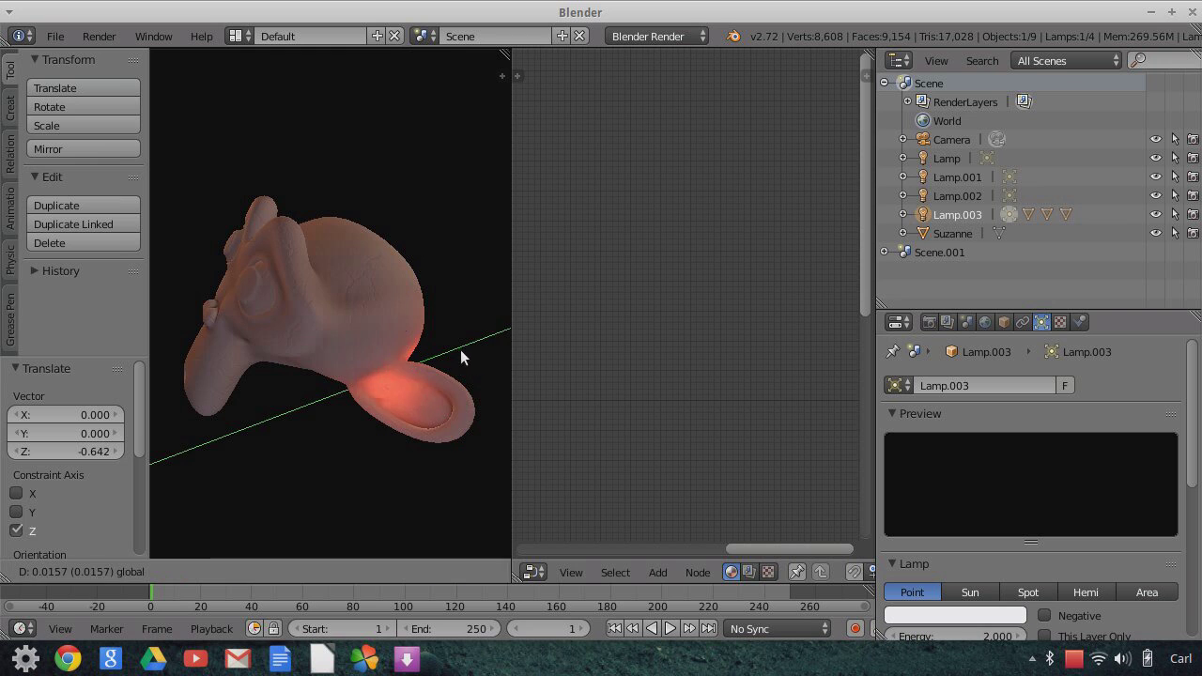
pyautogui.click(360, 440)
# Move Lamp.003 about -0.180 along the Z axis and -0.089 along the Y axis behind Suzanne's ear
pyautogui.moveTo(360, 441)
pyautogui.mouseDown(button='middle')
pyautogui.moveTo(434, 443)
pyautogui.moveTo(439, 343)
pyautogui.mouseUp(button='middle')
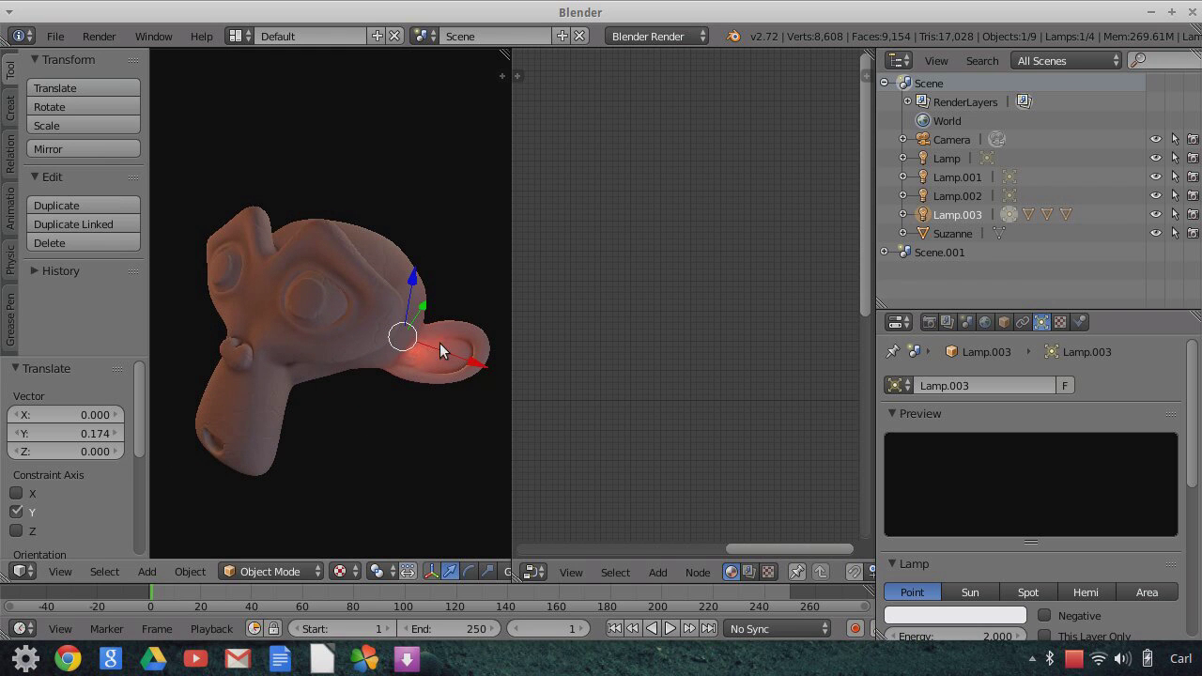
pyautogui.press('g')
pyautogui.press('z')
pyautogui.click(414, 299)
pyautogui.moveTo(434, 444); pyautogui.dragTo(469, 359, button='middle')
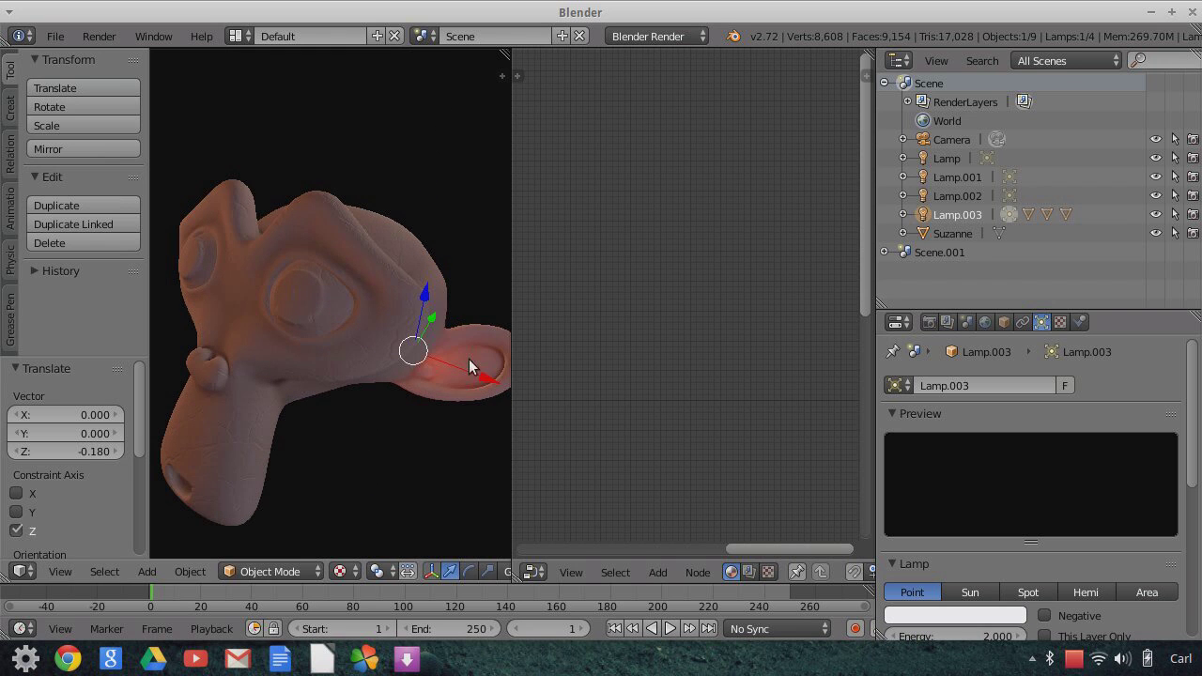
pyautogui.press('g')
pyautogui.press('y')
pyautogui.click(471, 455)
# Adjust Lamp.003 along the Y axis by about 0.098, followed by about -0.189
pyautogui.moveTo(470, 456); pyautogui.dragTo(412, 422, button='middle')
pyautogui.press('g')
pyautogui.press('y')
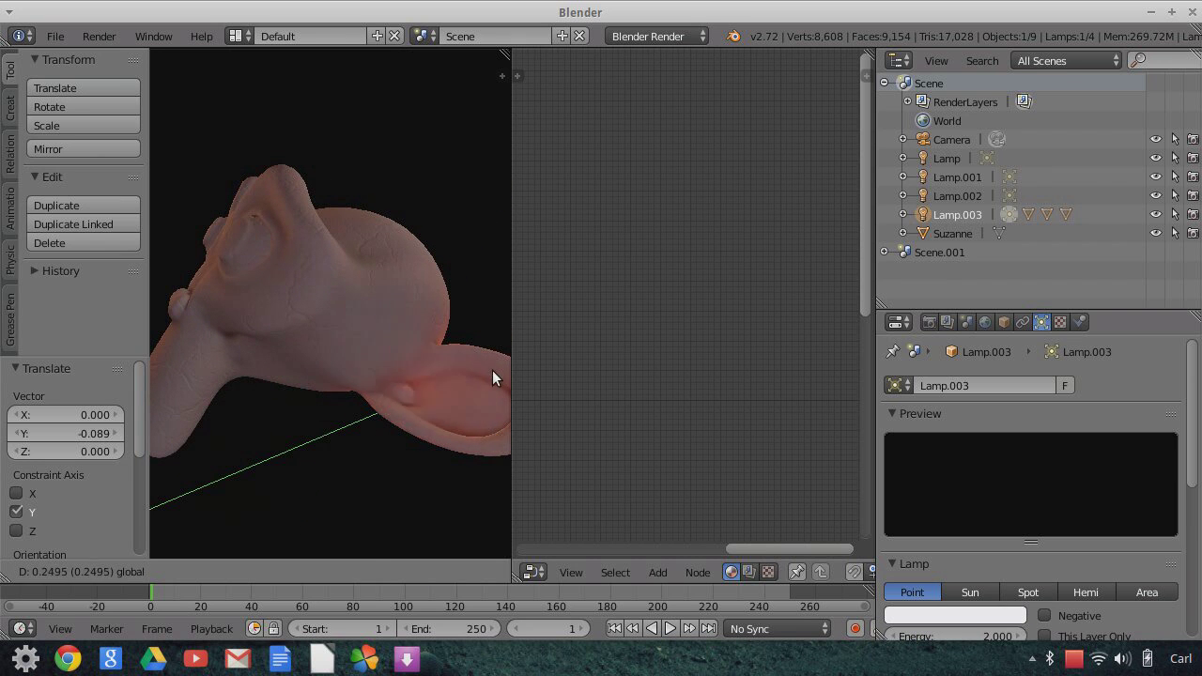
pyautogui.click(442, 402)
pyautogui.scroll(-2, 434, 420)
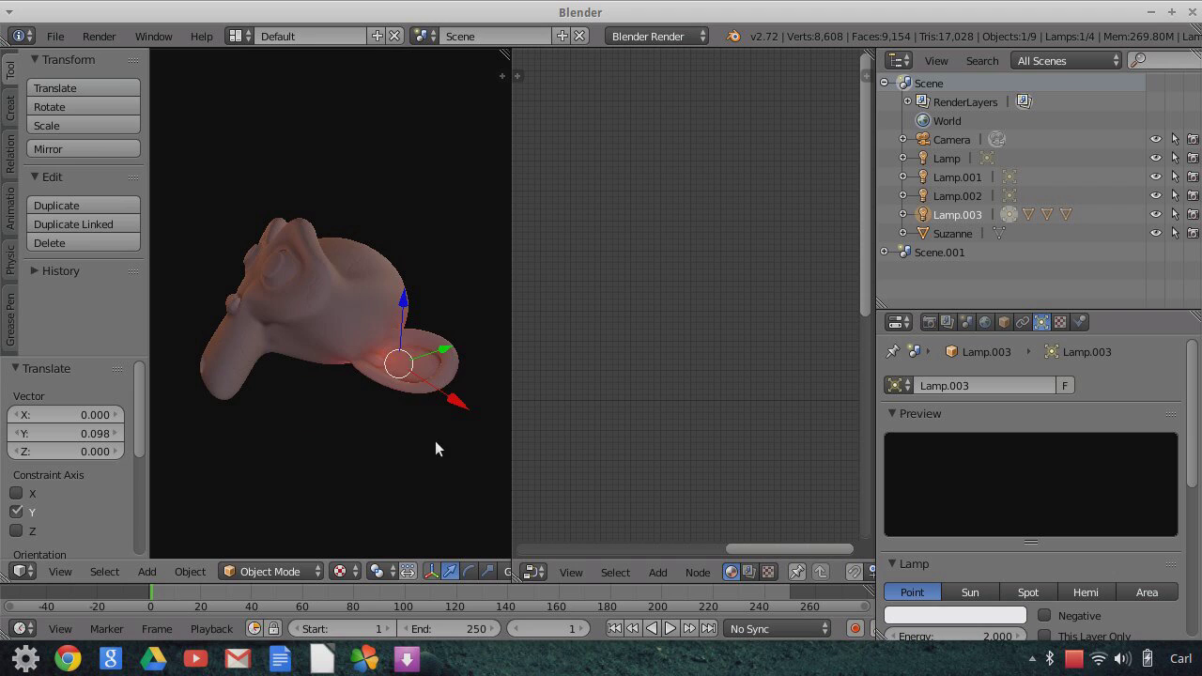
pyautogui.moveTo(435, 440); pyautogui.dragTo(432, 416, button='middle')
pyautogui.press('g')
pyautogui.press('y')
pyautogui.click(410, 430)
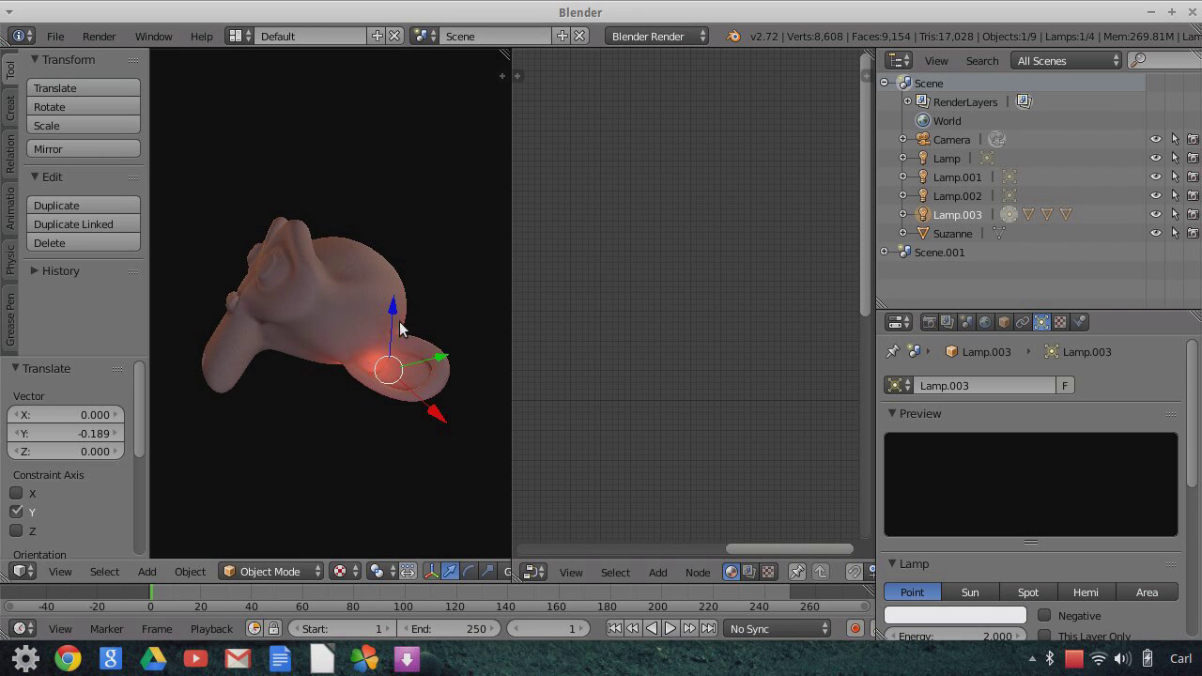
# Nudge Lamp.003 about -0.086 along the Z axis and -0.044 along the Y axis
pyautogui.press('g')
pyautogui.press('z')
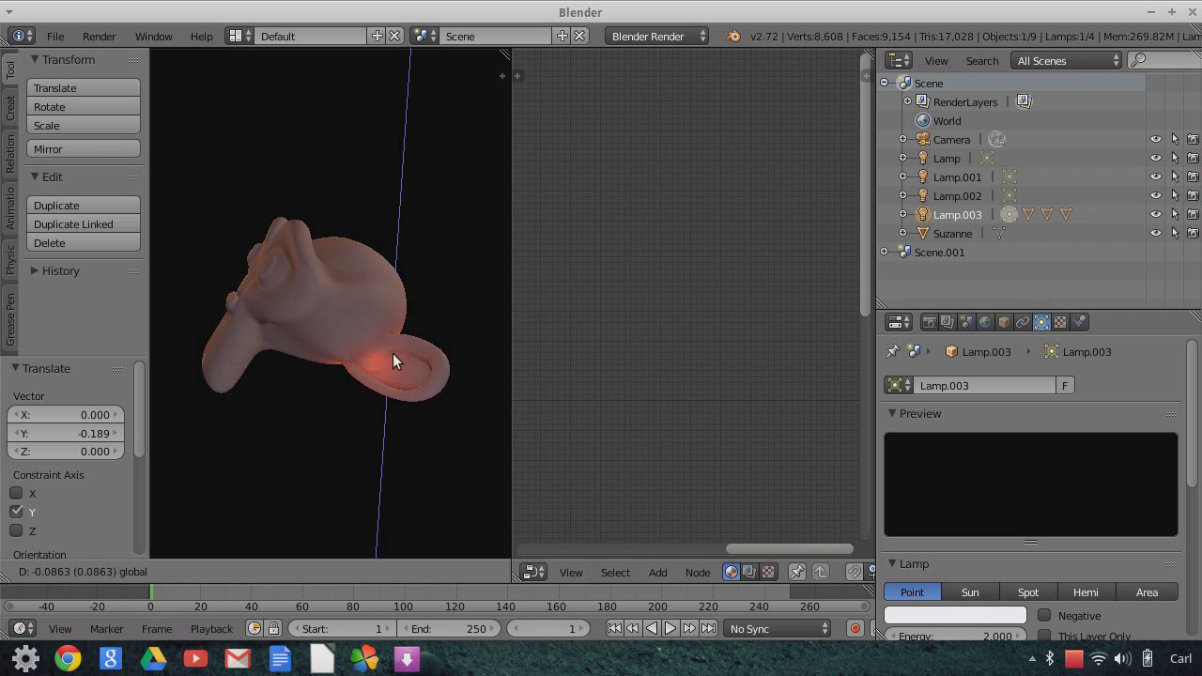
pyautogui.click(393, 368)
pyautogui.moveTo(392, 449); pyautogui.dragTo(433, 384, button='middle')
pyautogui.press('g')
pyautogui.press('y')
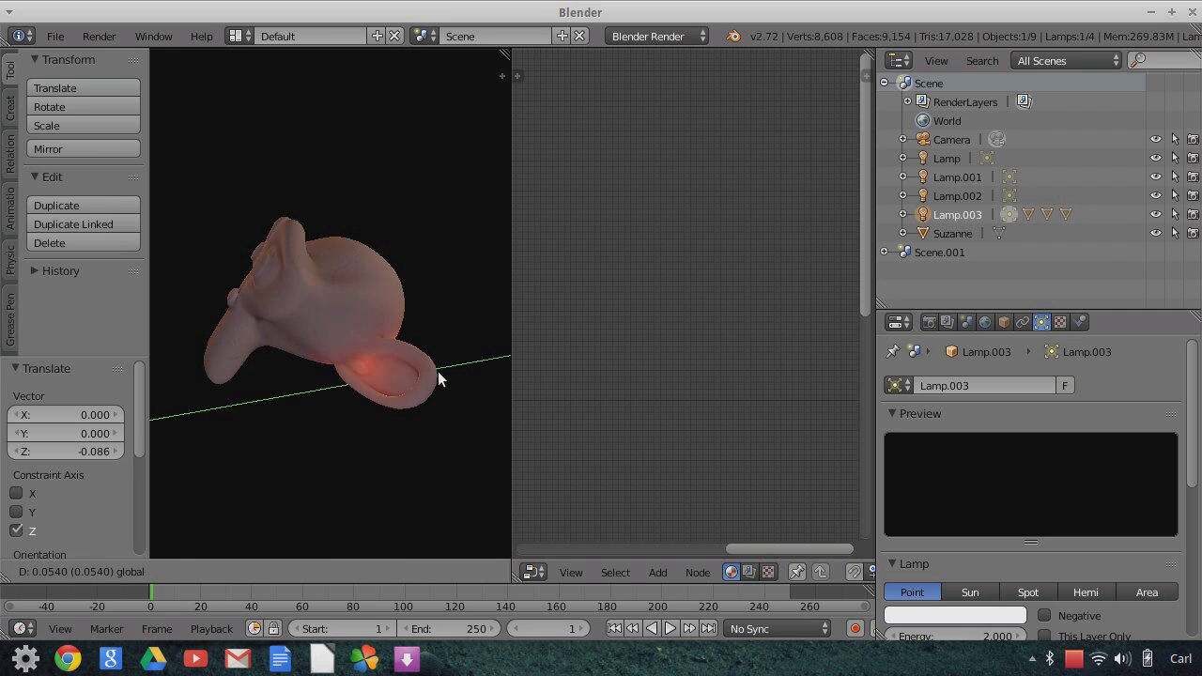
pyautogui.click(437, 373)
# Move Lamp.003 about -0.104 along the X axis and -0.181 along the Y axis near the base of the ear
pyautogui.moveTo(346, 449); pyautogui.dragTo(393, 456, button='middle')
pyautogui.scroll(4, 409, 460)
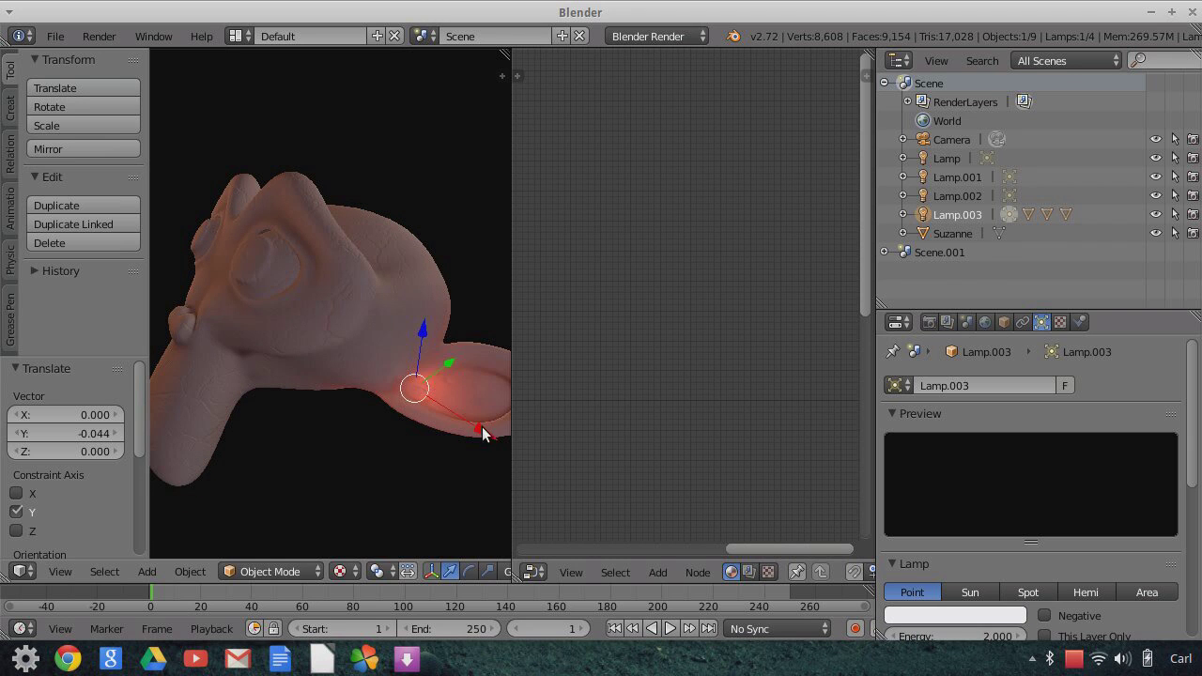
pyautogui.press('g')
pyautogui.press('x')
pyautogui.click(422, 442)
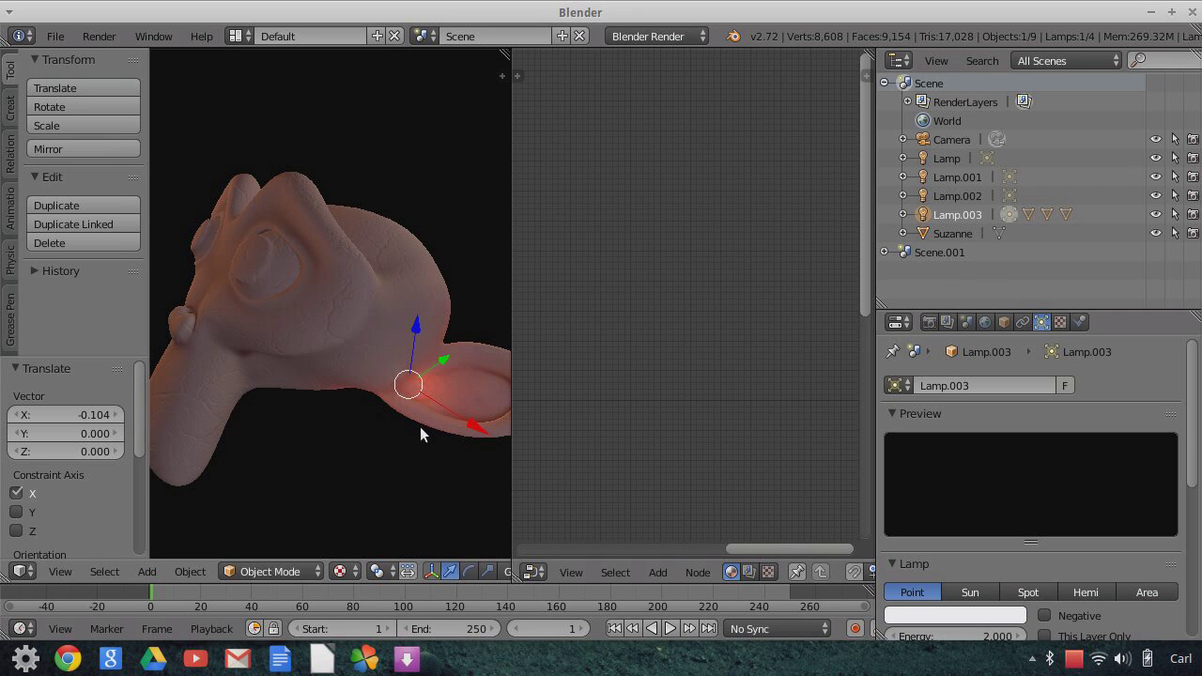
pyautogui.scroll(-3, 421, 426)
pyautogui.press('g')
pyautogui.press('y')
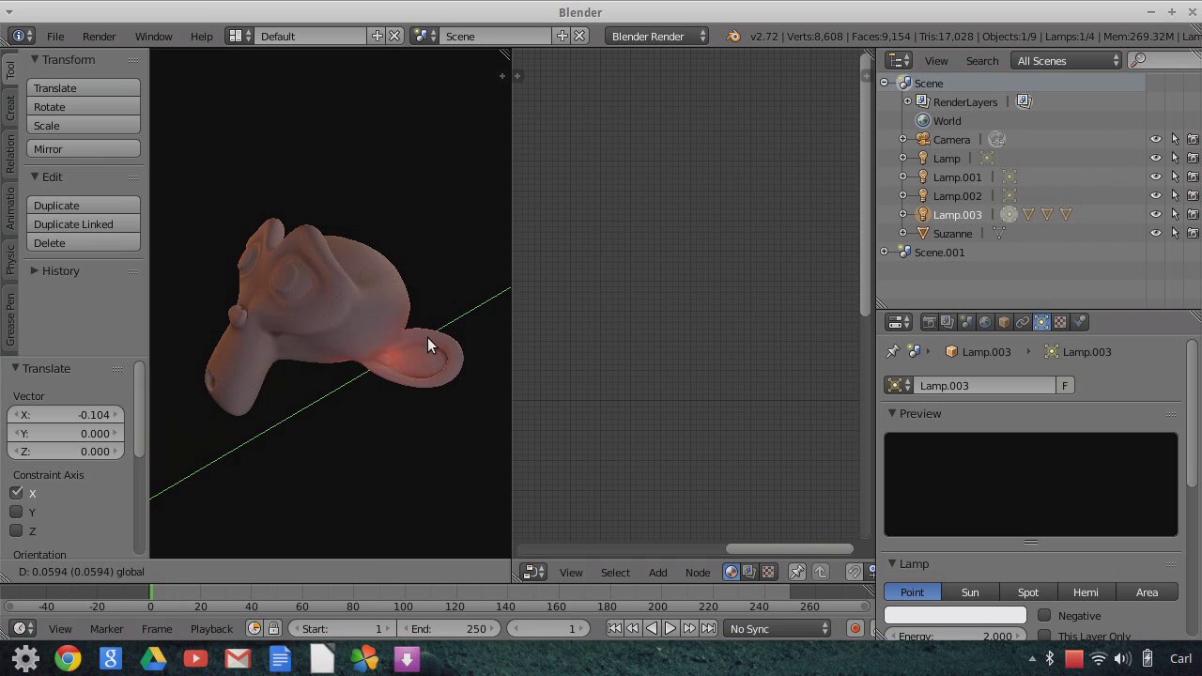
pyautogui.click(423, 338)
pyautogui.scroll(2, 399, 461)
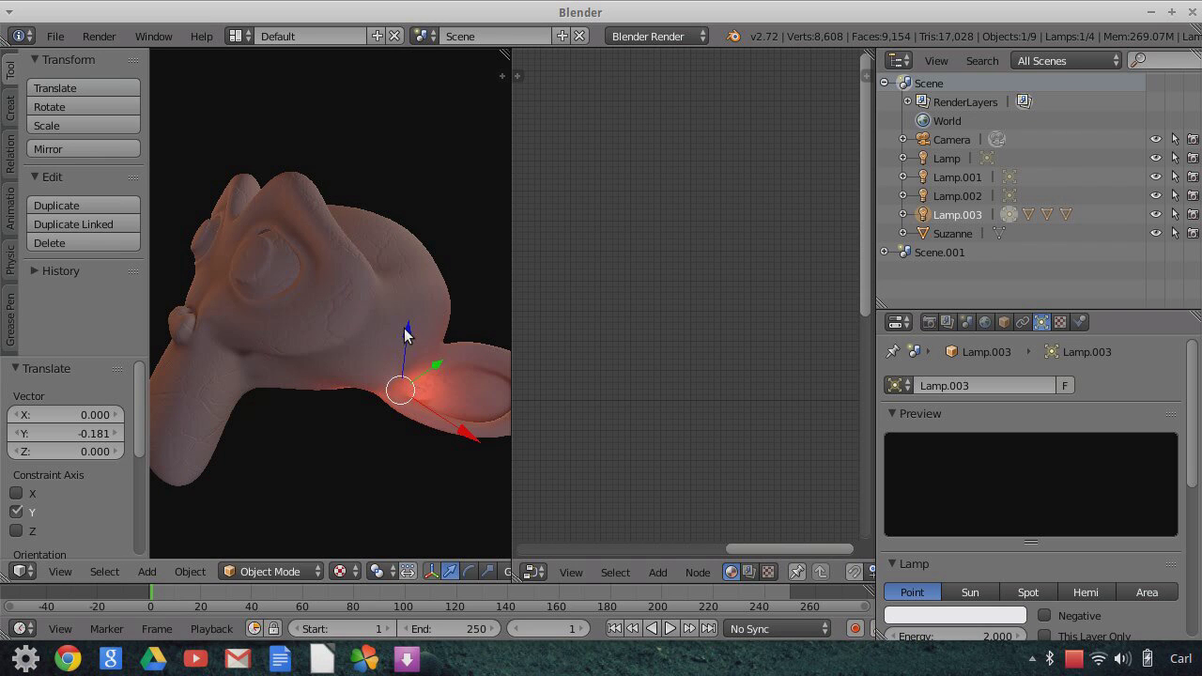
# Raise Lamp.003 by about 0.832 on the Z axis and move it about -0.706 along the X axis
pyautogui.press('g')
pyautogui.press('z')
pyautogui.press('Escape')
pyautogui.press('g')
pyautogui.press('x')
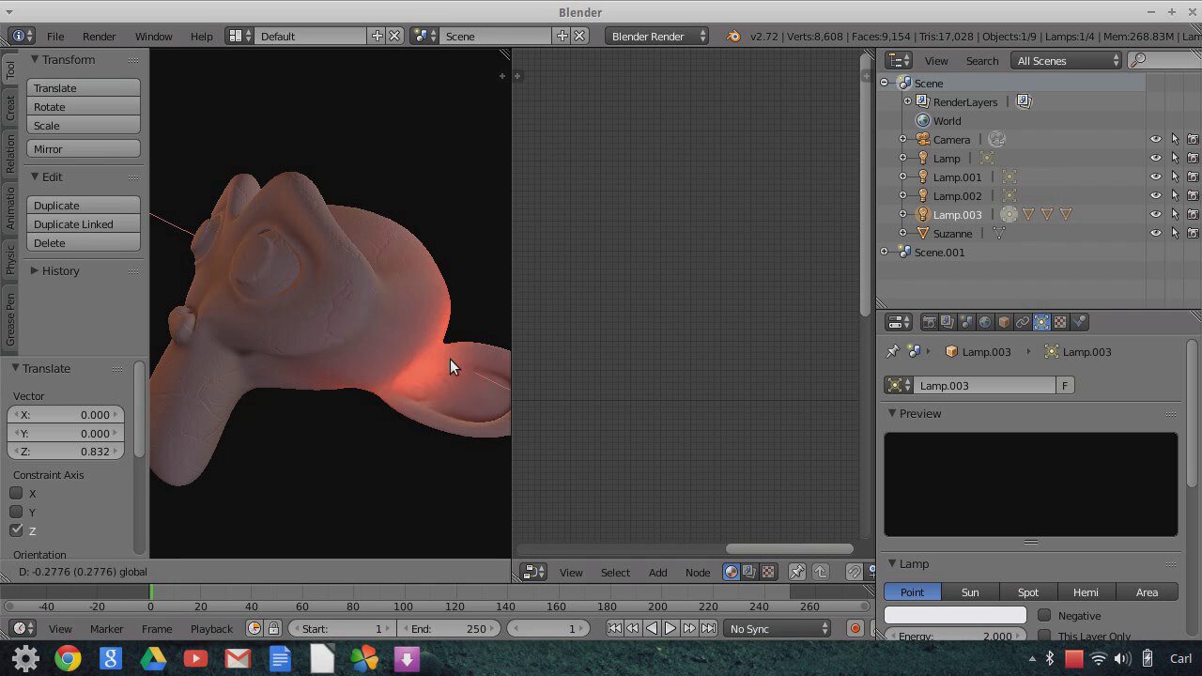
pyautogui.click(413, 303)
# Move Lamp.003 about -0.868 along the Y axis and raise it about 0.548 on the Z axis
pyautogui.press('g')
pyautogui.press('y')
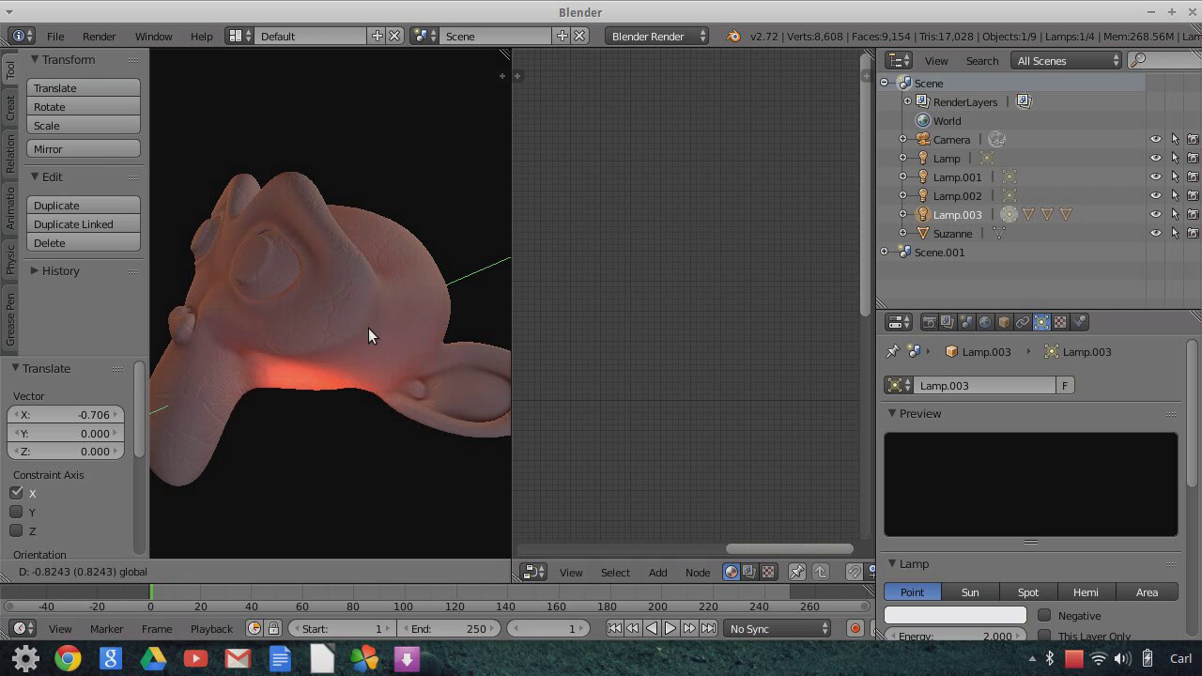
pyautogui.click(329, 380)
pyautogui.press('g')
pyautogui.press('z')
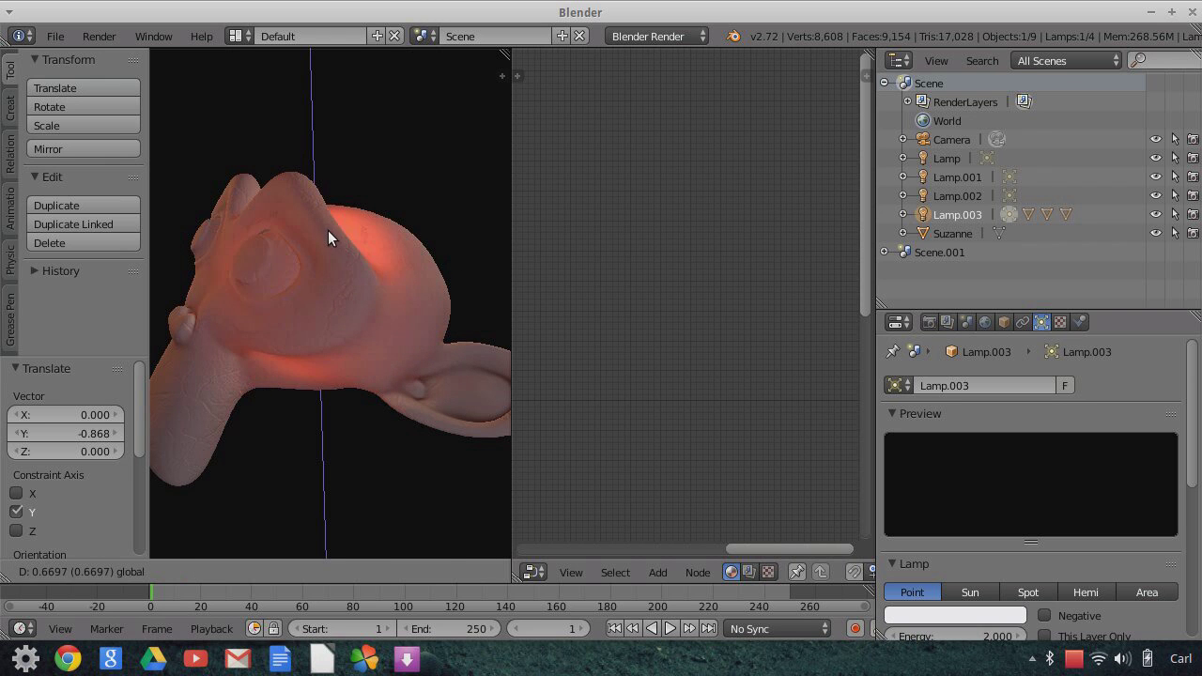
pyautogui.click(326, 243)
# Move Lamp.003 about 0.326 along the X axis and inspect the glow through Suzanne's head
pyautogui.moveTo(307, 335); pyautogui.dragTo(307, 379, button='middle')
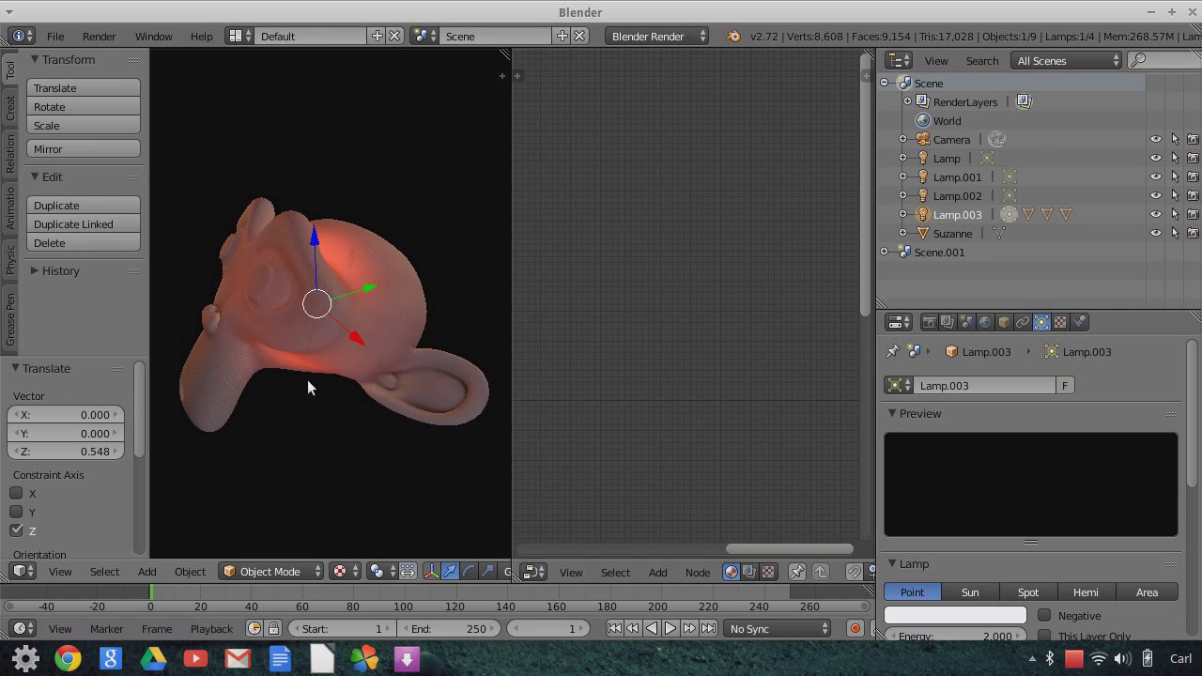
pyautogui.press('g')
pyautogui.press('x')
pyautogui.click(368, 345)
pyautogui.moveTo(335, 446); pyautogui.dragTo(428, 467, button='middle')
pyautogui.moveTo(380, 409); pyautogui.dragTo(296, 375, button='middle')
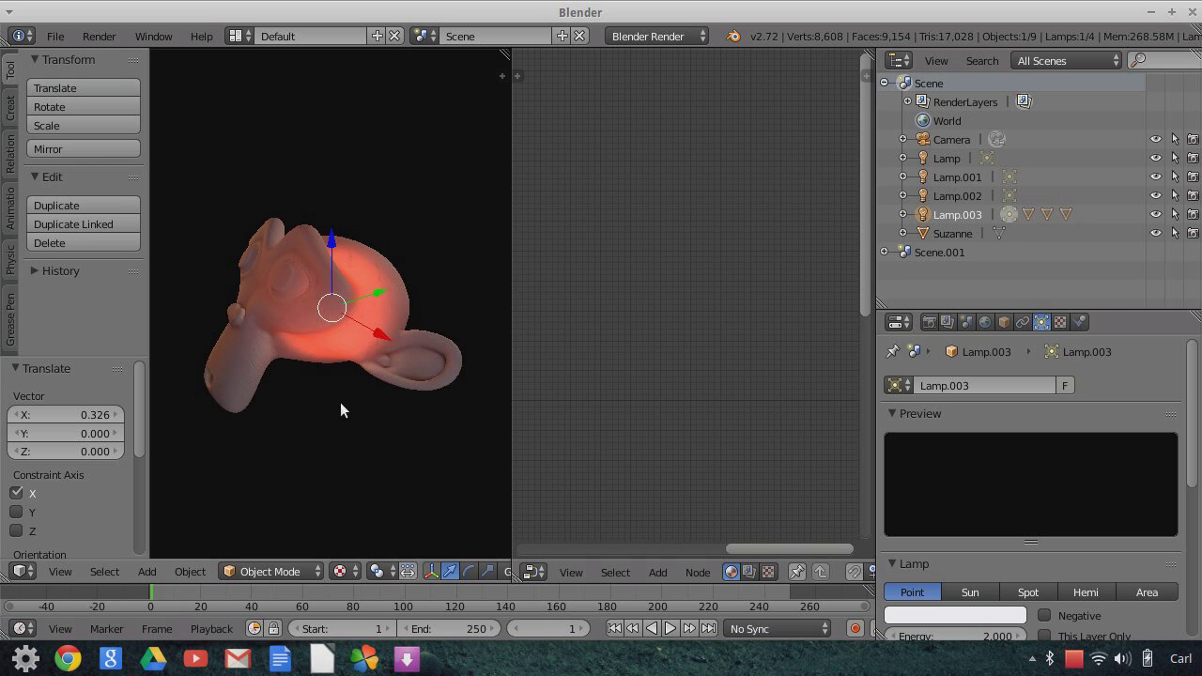
pyautogui.scroll(3, 340, 402)
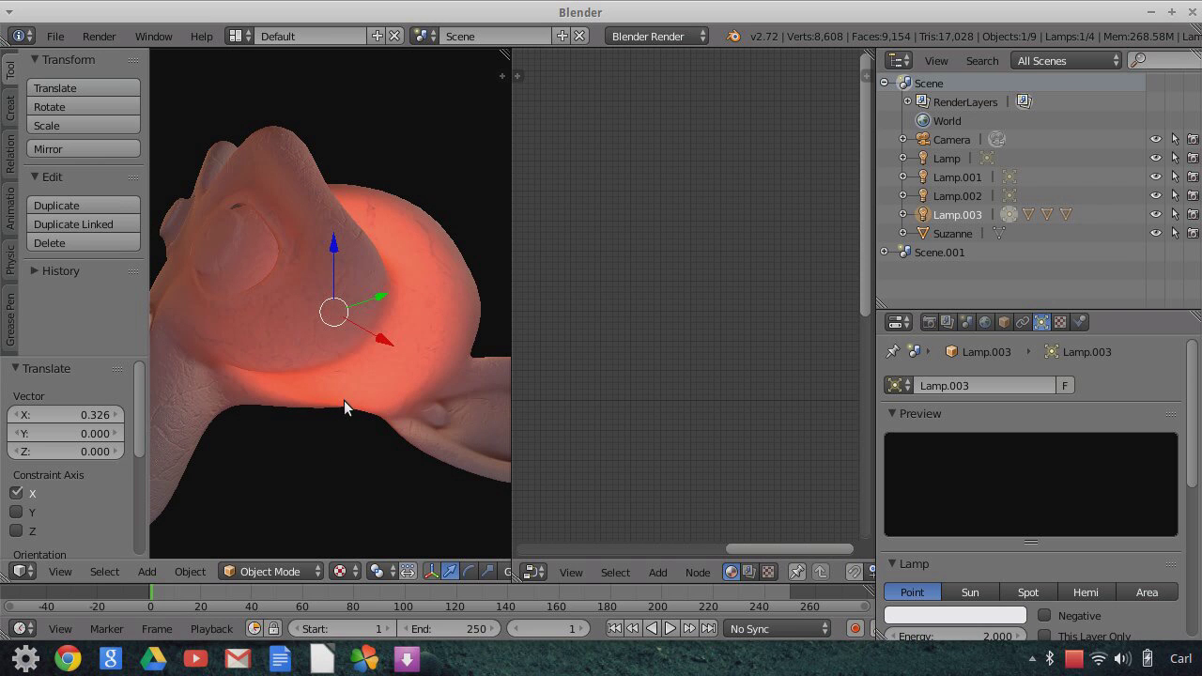
# Shift Lamp.003 about 0.176 along the Y axis behind Suzanne's head, and widen the 3D viewport
pyautogui.press('g')
pyautogui.press('y')
pyautogui.click(384, 300)
pyautogui.scroll(-3, 371, 386)
pyautogui.press('g')
pyautogui.press('y')
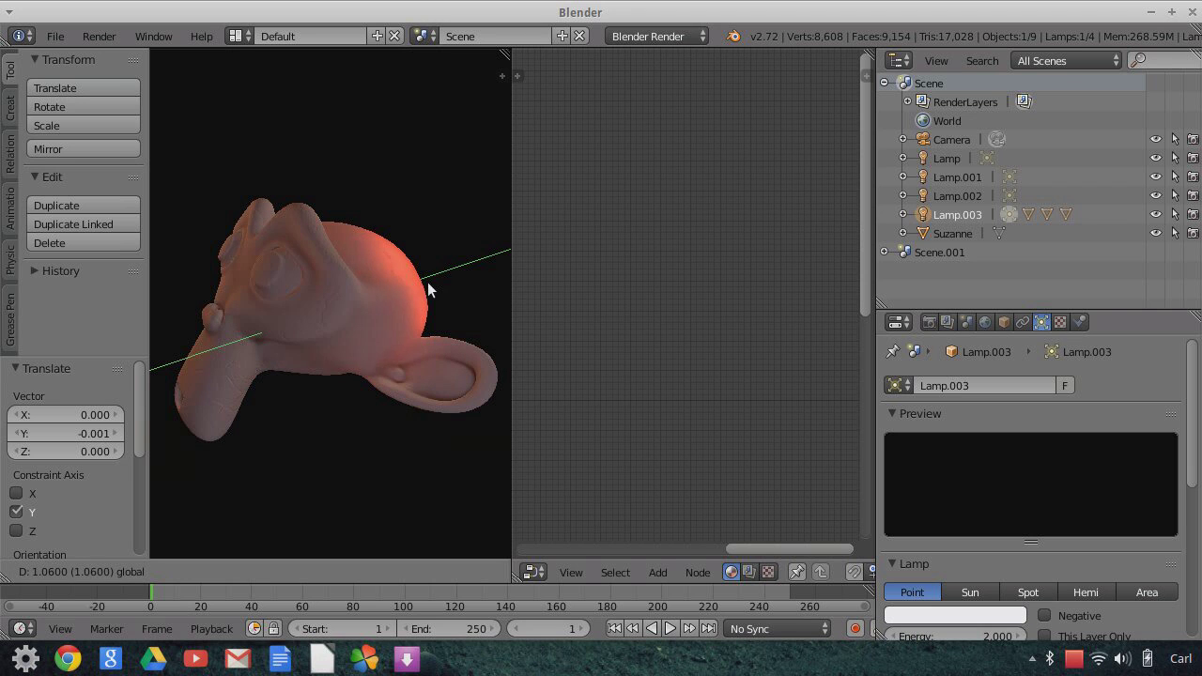
pyautogui.click(381, 302)
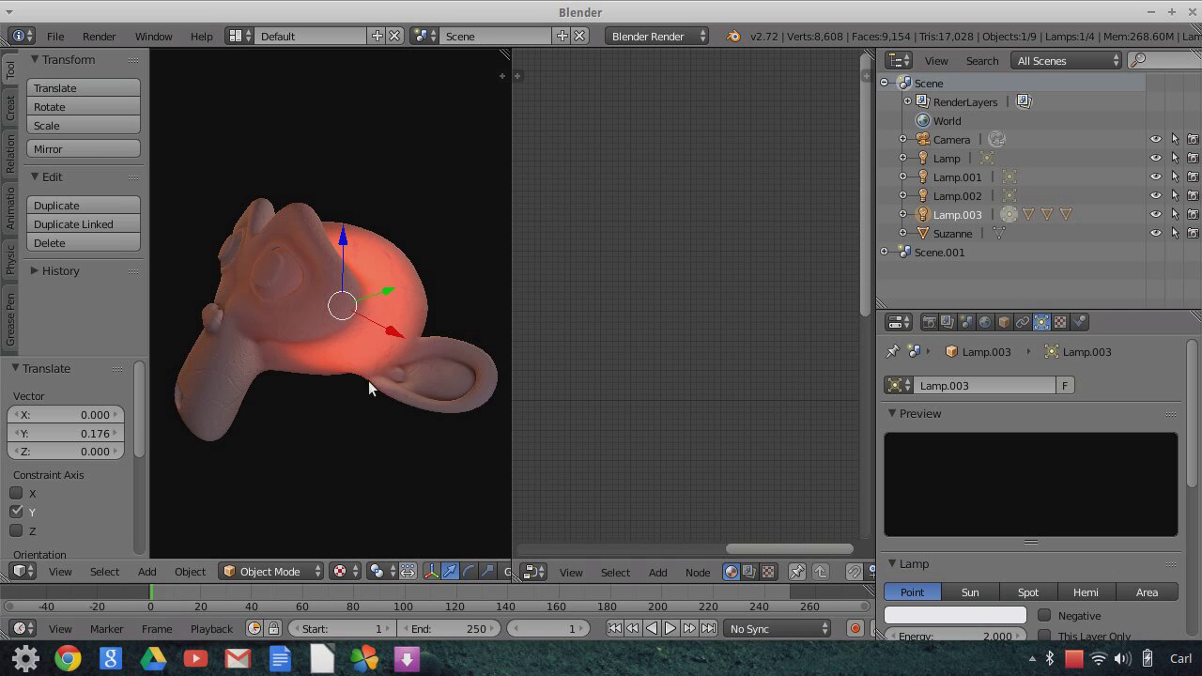
pyautogui.moveTo(367, 381)
pyautogui.mouseDown(button='middle')
pyautogui.moveTo(354, 393)
pyautogui.moveTo(377, 397)
pyautogui.mouseUp(button='middle')
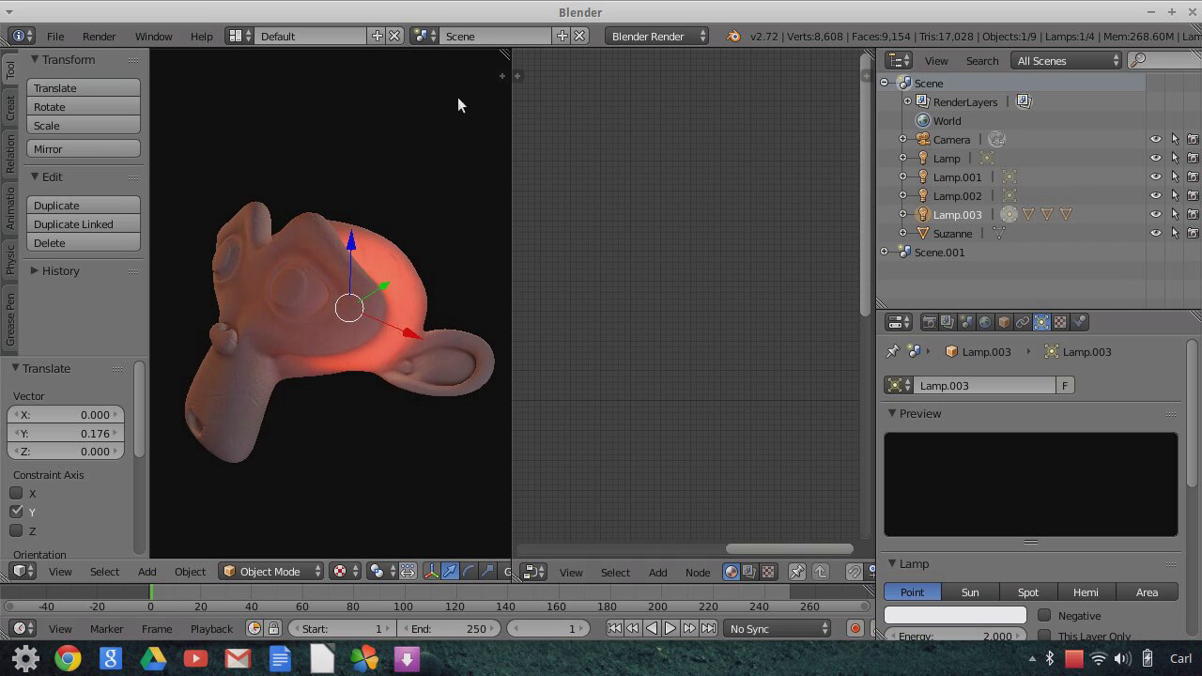
pyautogui.moveTo(510, 122); pyautogui.dragTo(763, 155)
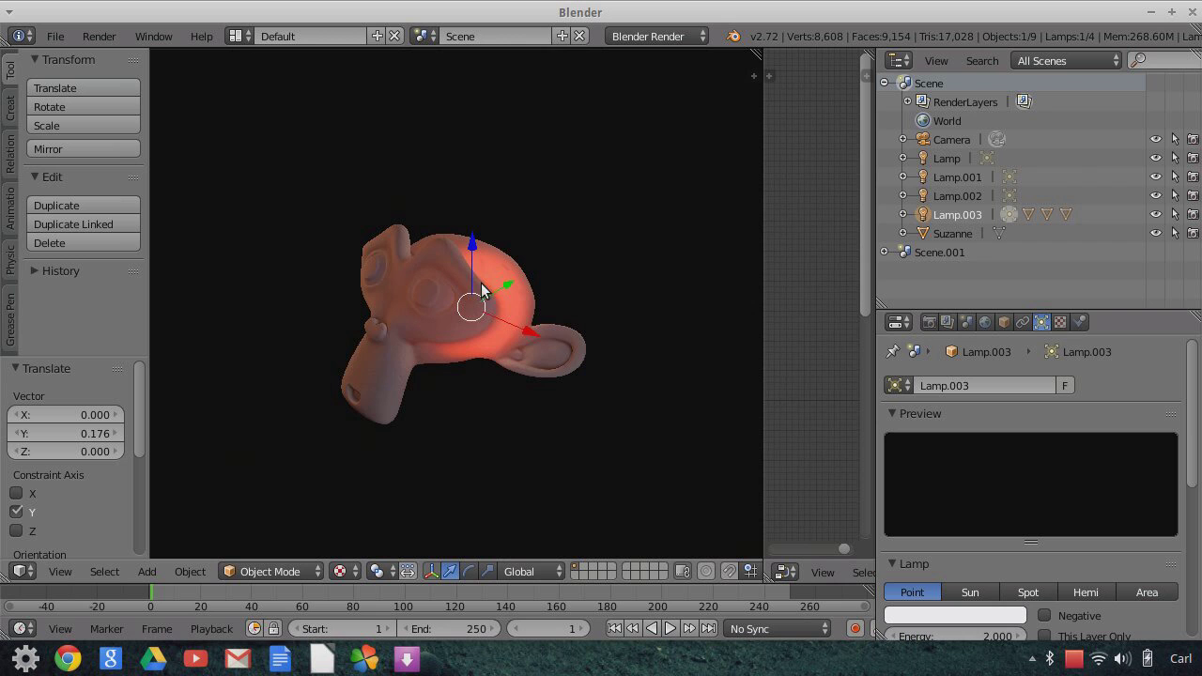
# Switch to the Video Editing screen layout and change the render result area to the Video Sequence Editor
pyautogui.click(236, 36)
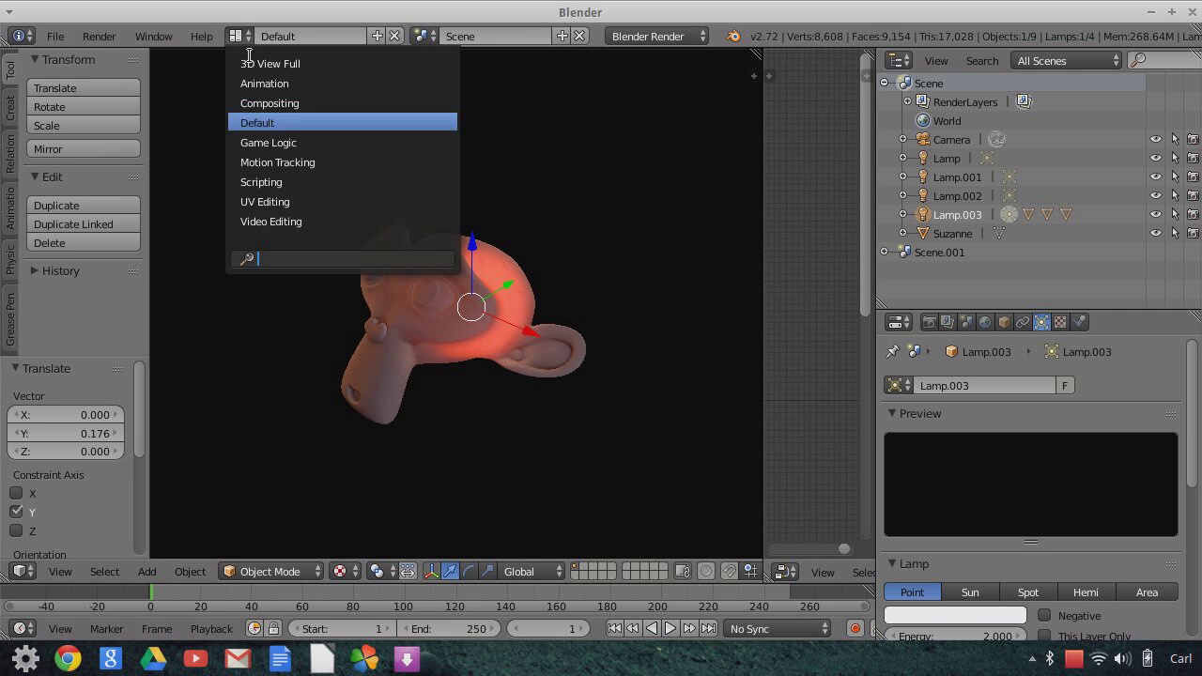
pyautogui.click(278, 219)
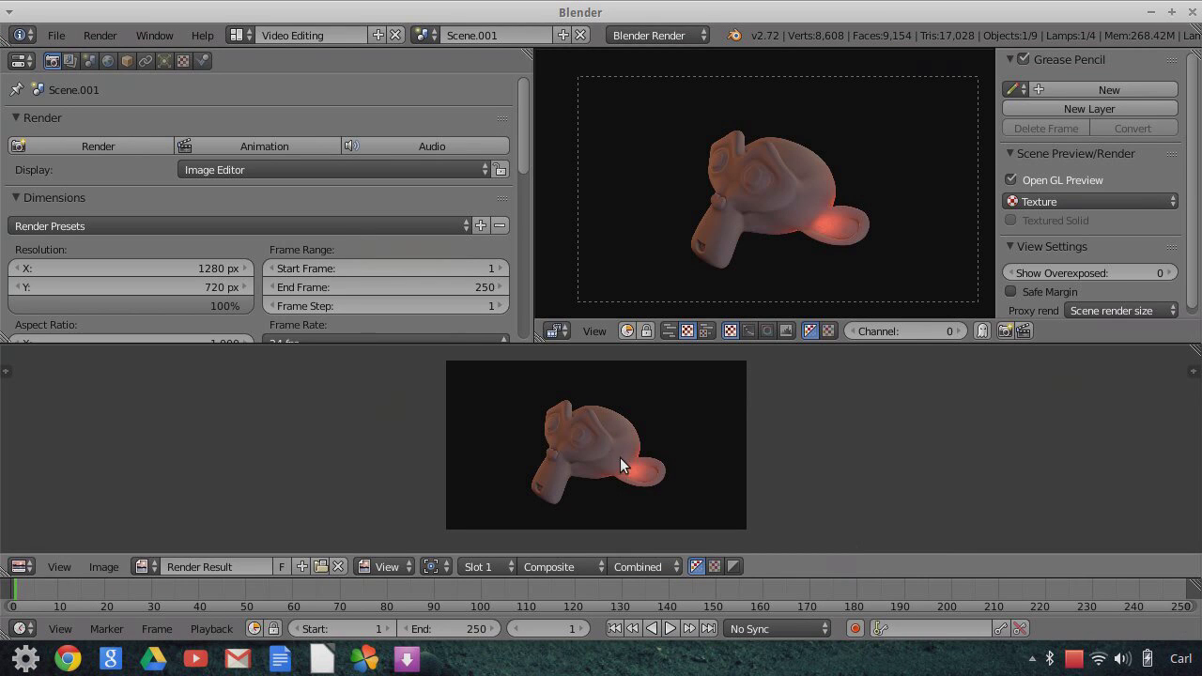
pyautogui.click(21, 566)
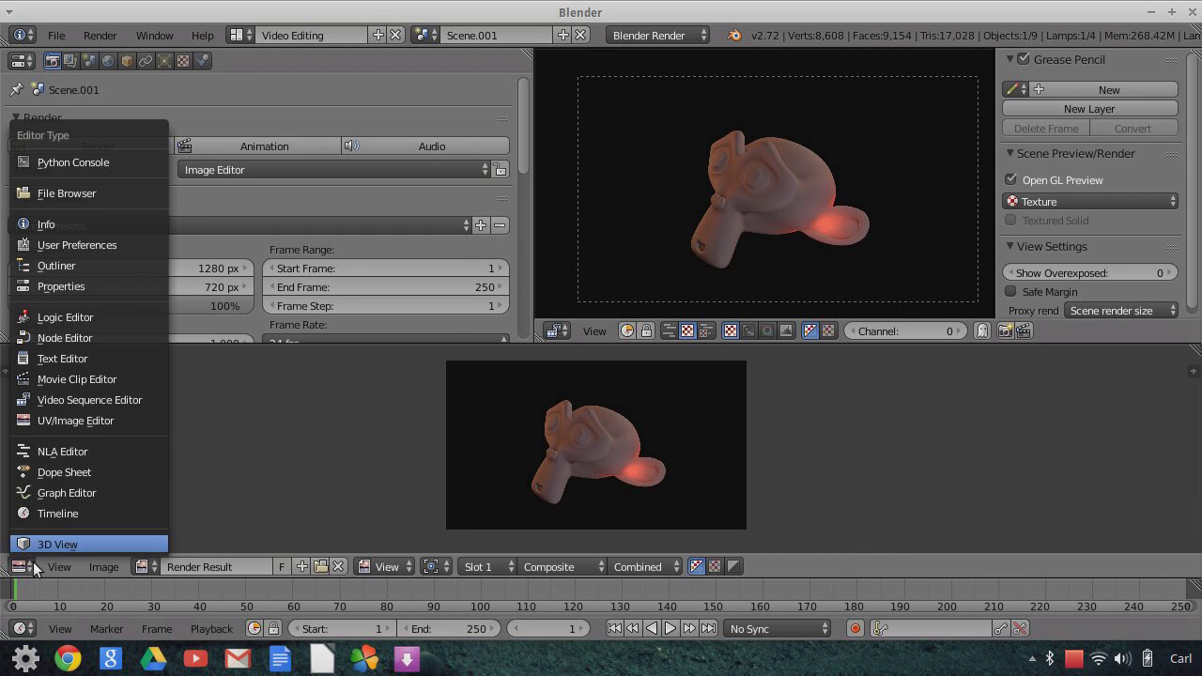
pyautogui.click(59, 394)
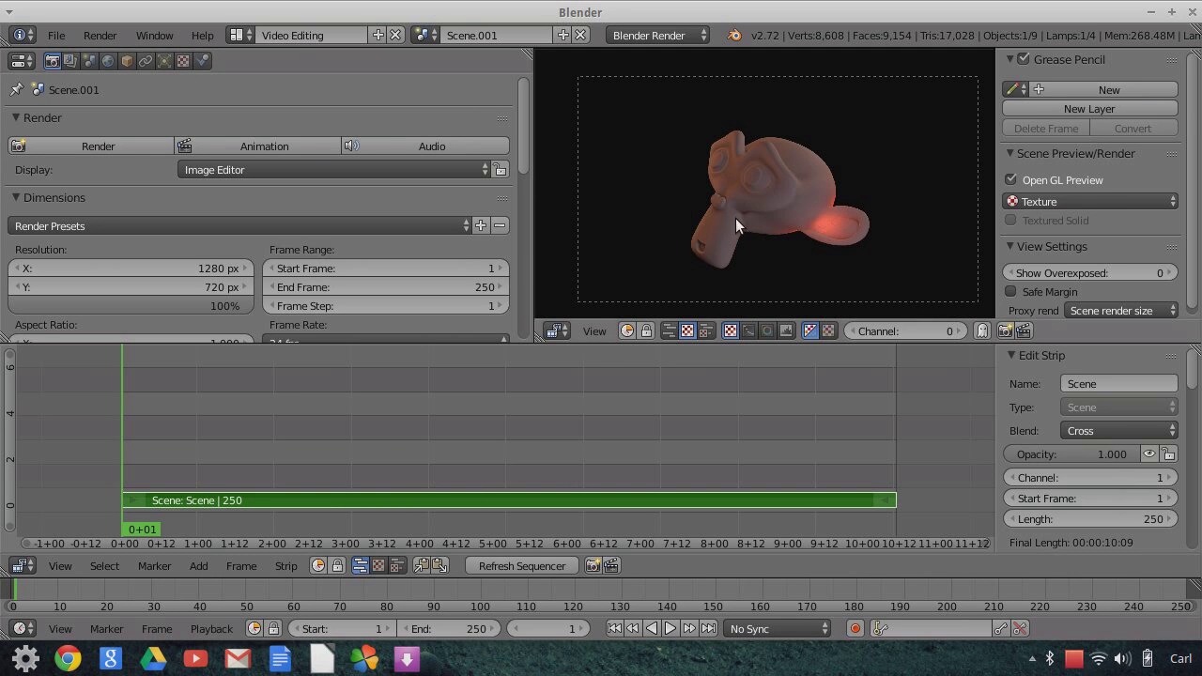
# Examine the rendered glow on Suzanne's ear and head up close in the sequencer preview
pyautogui.scroll(1, 736, 216)
pyautogui.scroll(3, 738, 214)
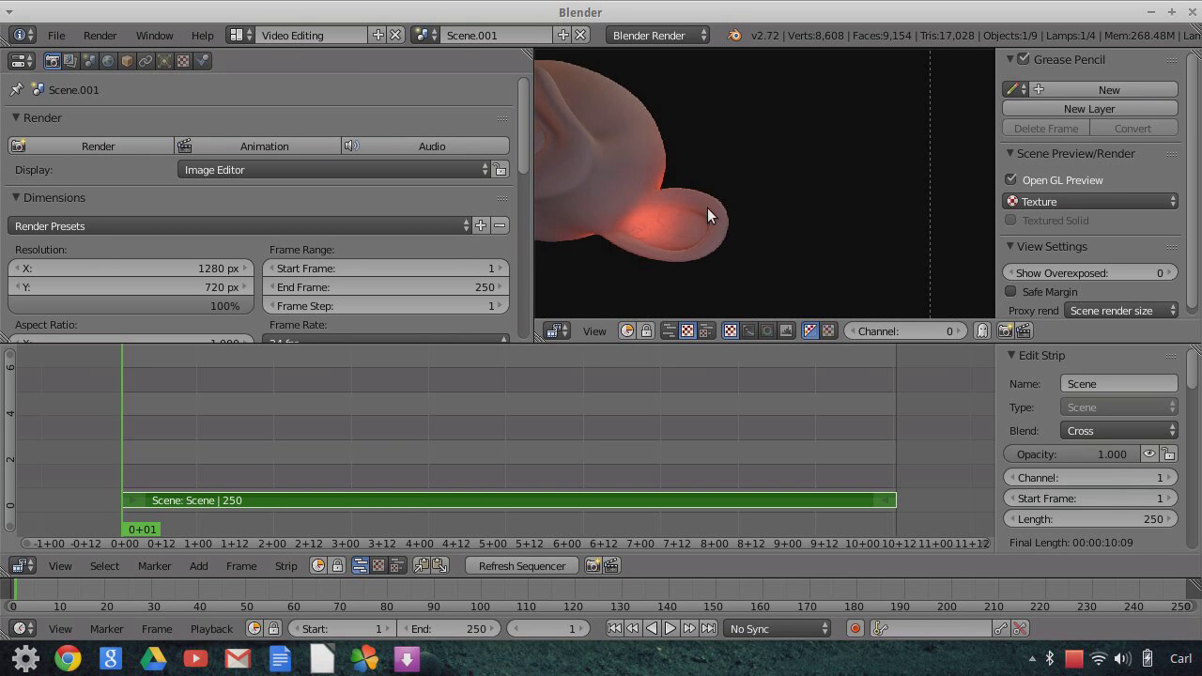
pyautogui.moveTo(708, 208); pyautogui.dragTo(800, 191, button='middle')
pyautogui.scroll(3, 762, 202)
pyautogui.scroll(-5, 762, 202)
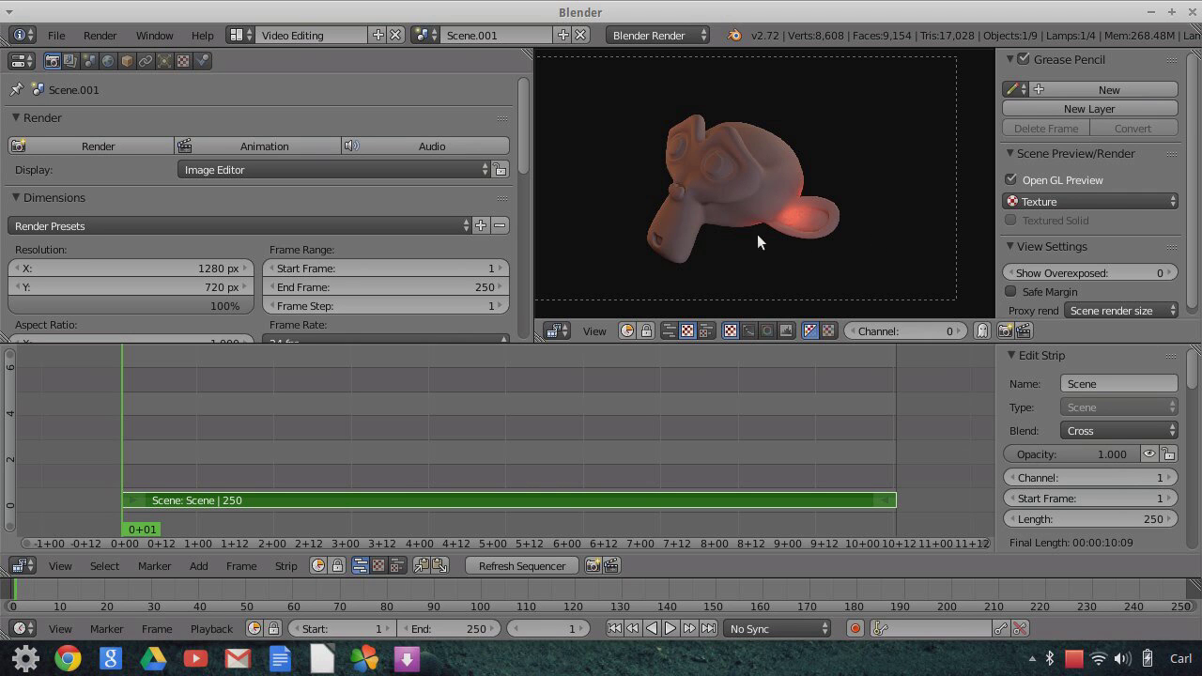
pyautogui.scroll(3, 758, 232)
pyautogui.scroll(-1, 759, 231)
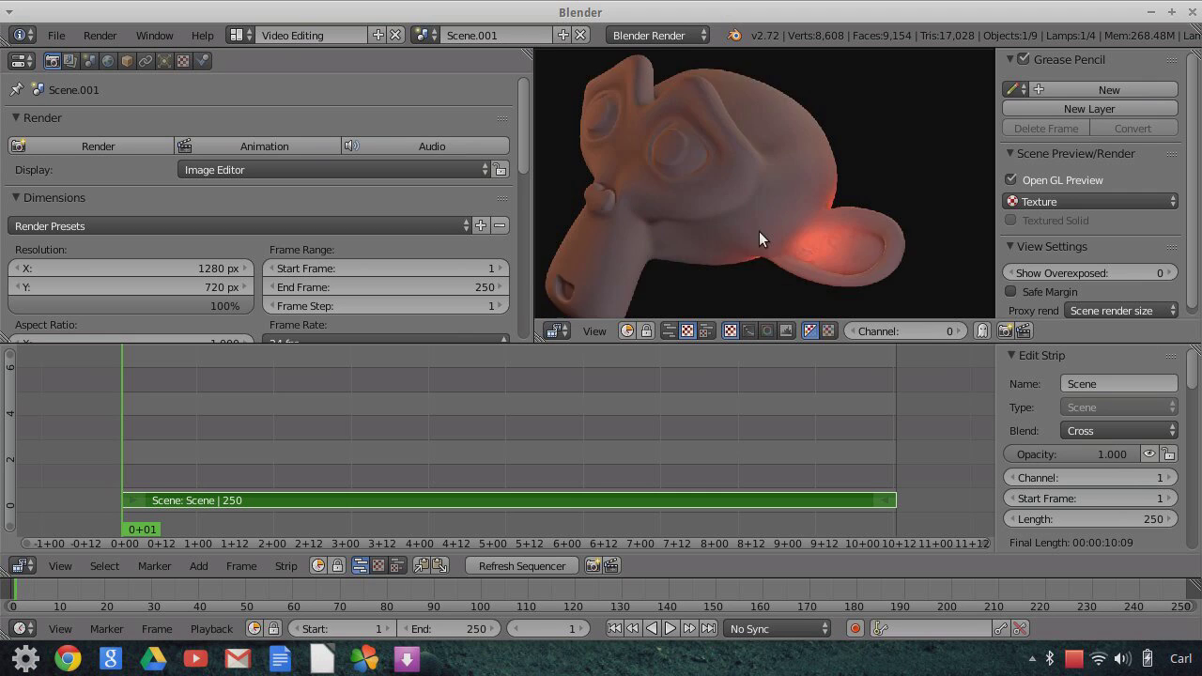
pyautogui.scroll(-4, 759, 231)
pyautogui.moveTo(751, 188); pyautogui.dragTo(770, 213, button='middle')
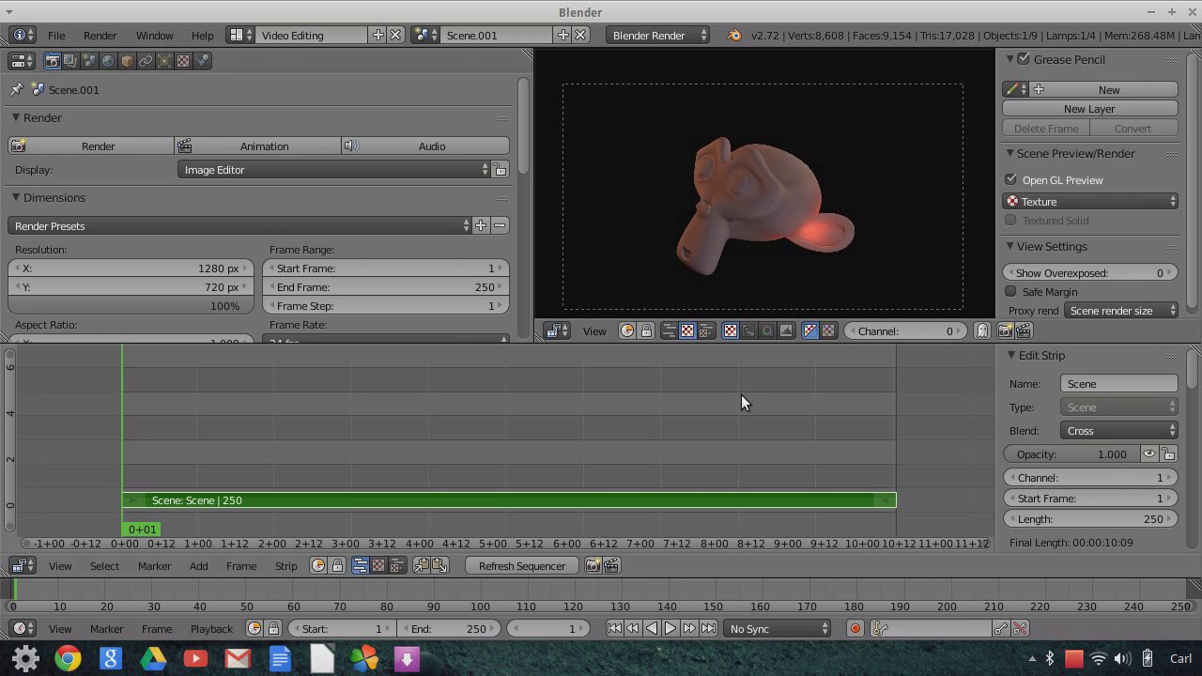